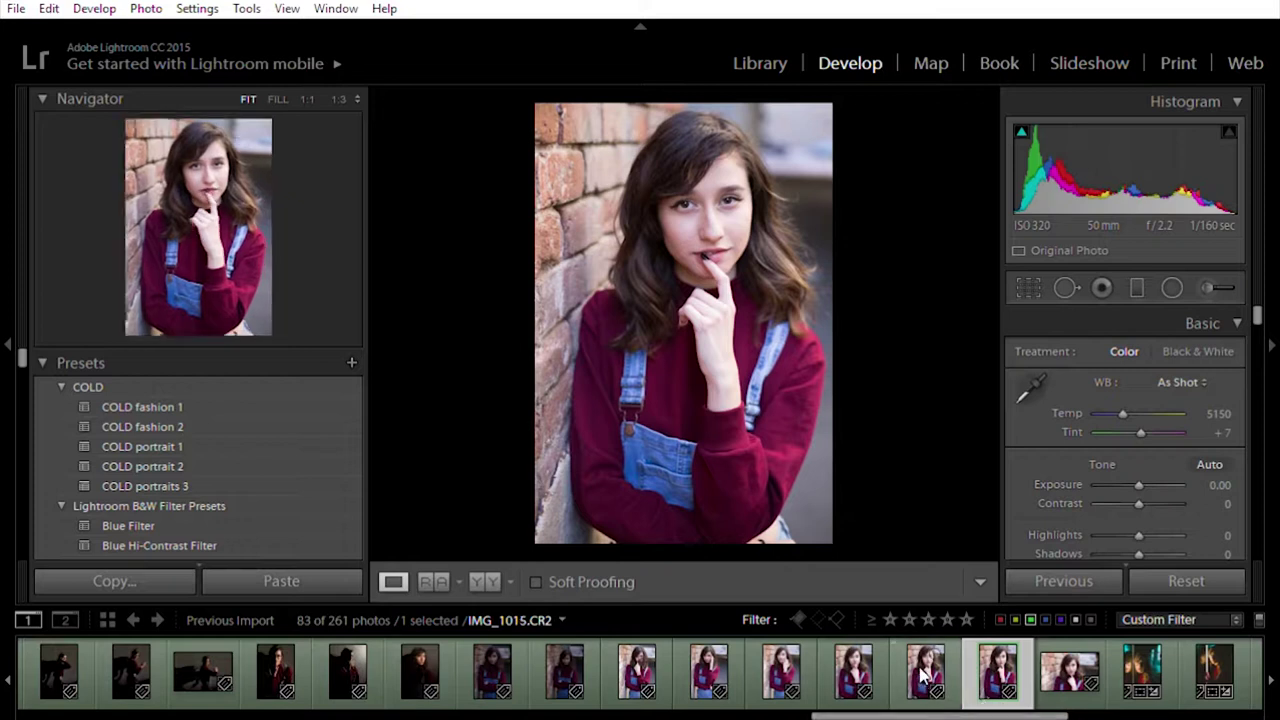
Step: Browse the brick-wall portraits of the woman in the red sweater up to the landscape-format shot IMG_1017
{"action": "left_click", "coordinate": [924, 678]}
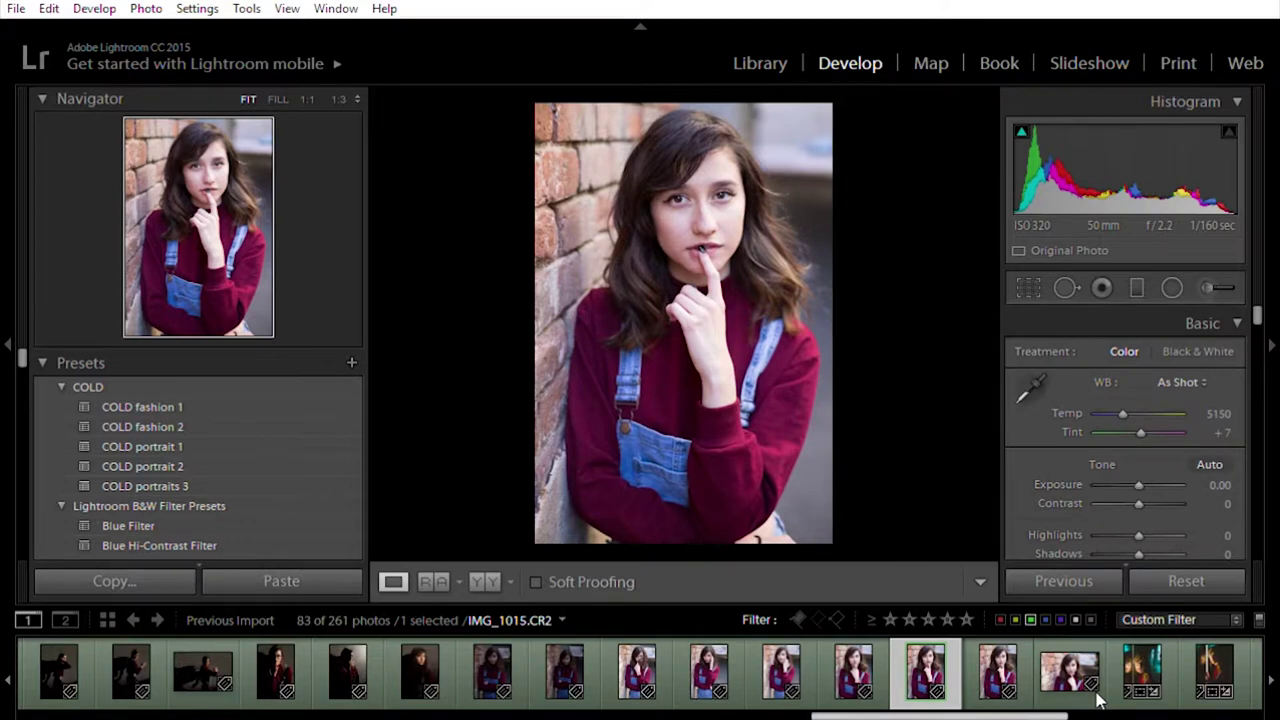
{"action": "key", "text": "Left"}
{"action": "key", "text": "Left"}
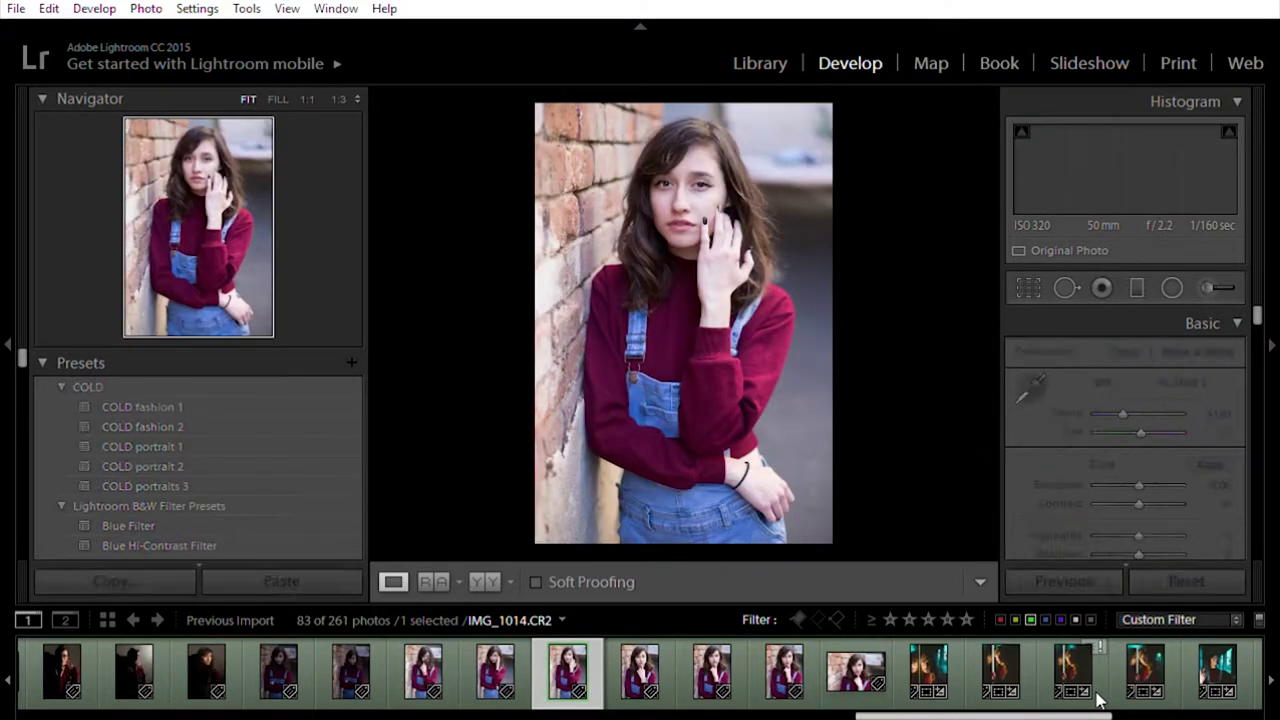
{"action": "key", "text": "Left"}
{"action": "key", "text": "Left"}
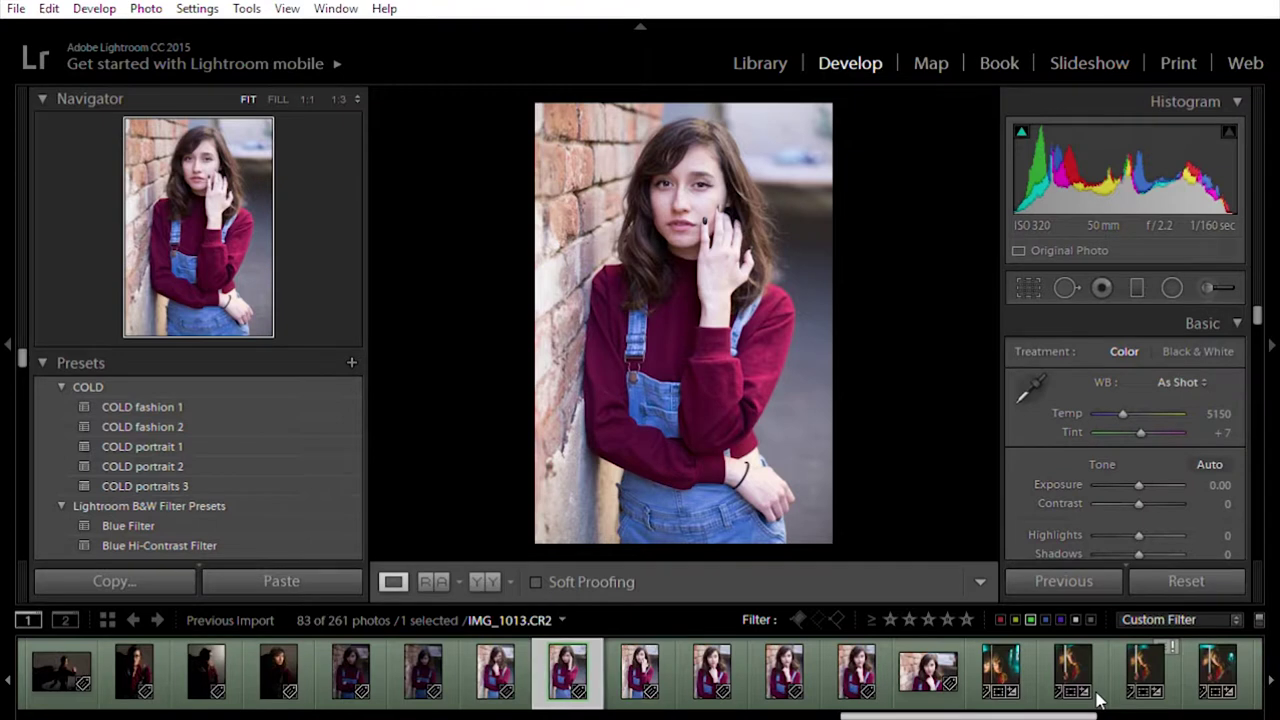
{"action": "key", "text": "Left"}
{"action": "key", "text": "Left"}
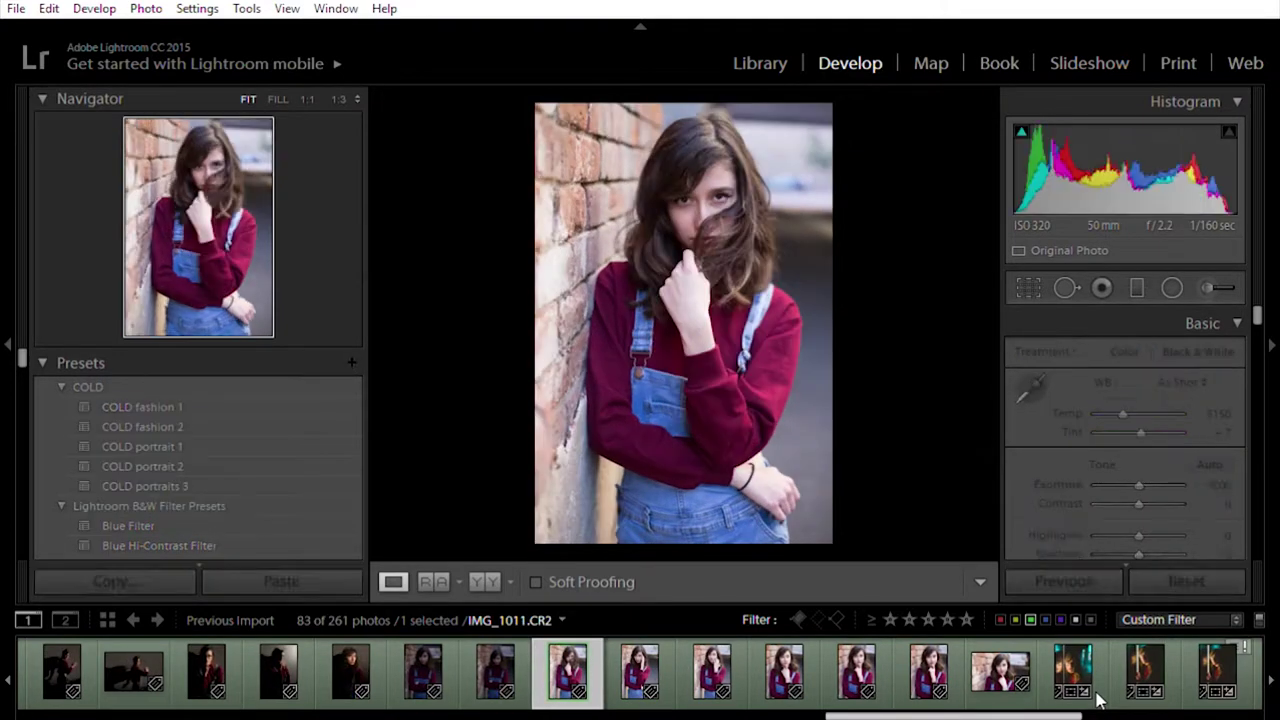
{"action": "key", "text": "Right"}
{"action": "key", "text": "Right"}
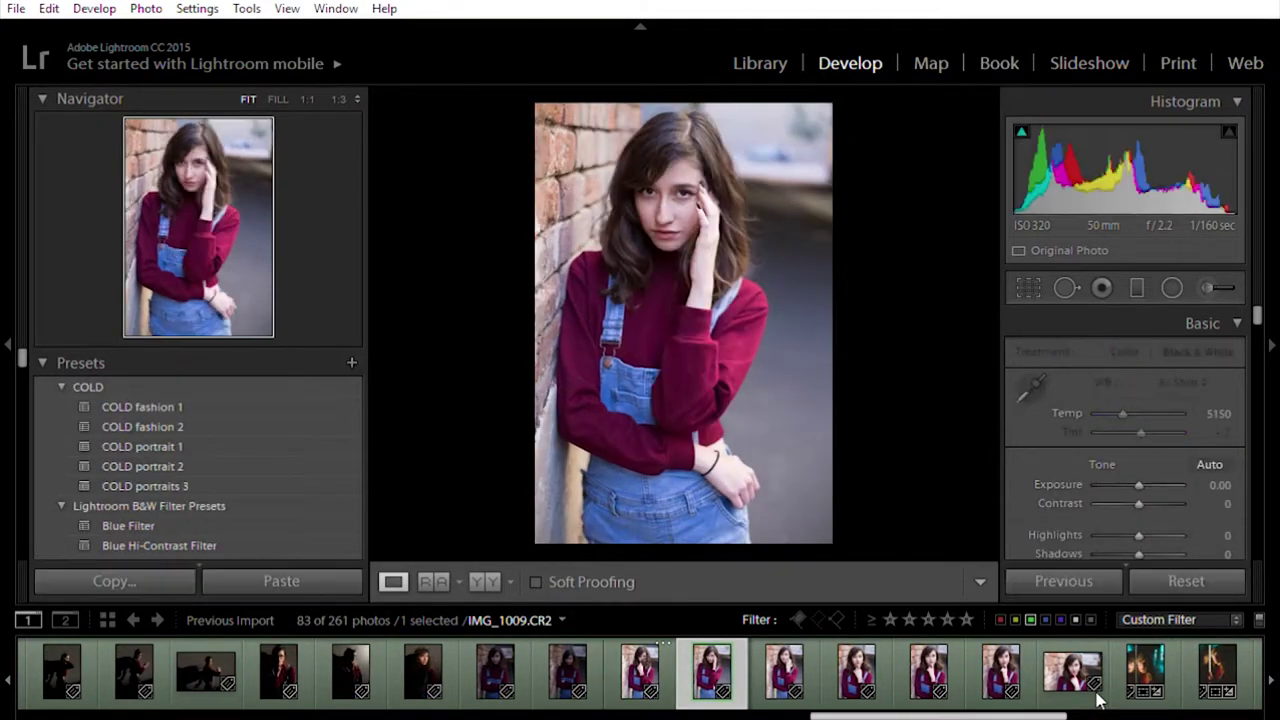
{"action": "key", "text": "Left"}
{"action": "key", "text": "Left"}
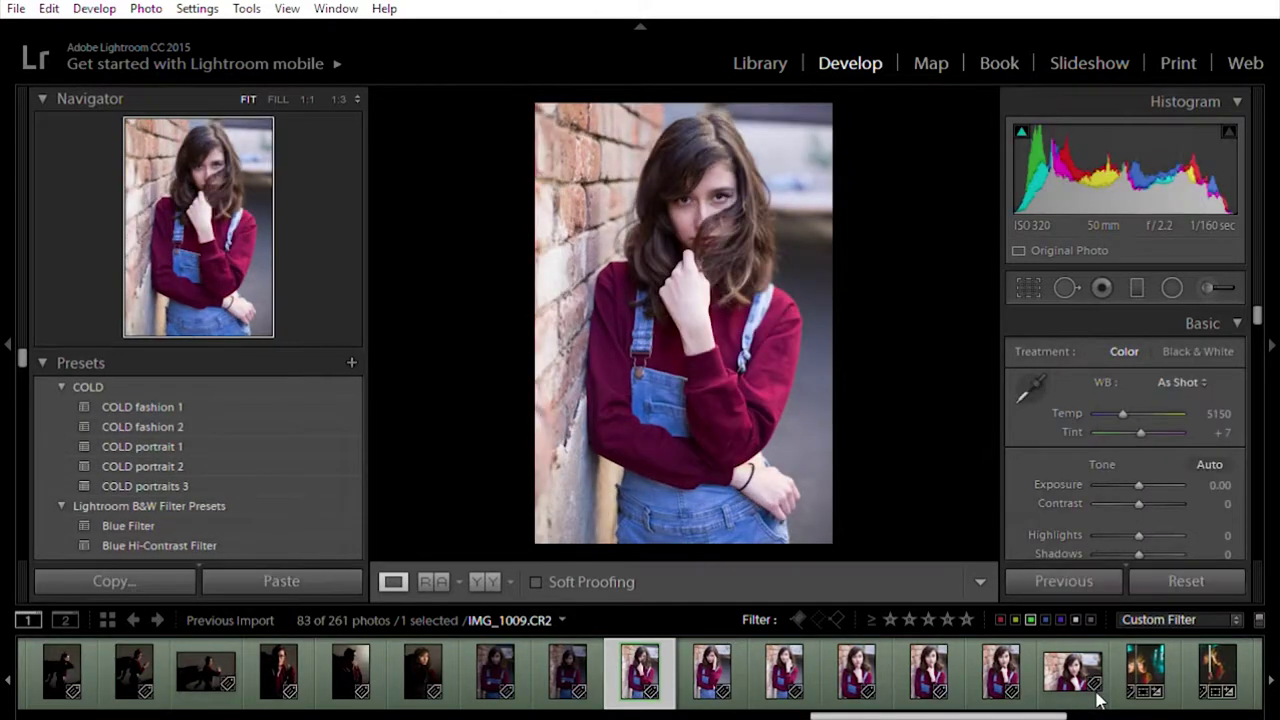
{"action": "key", "text": "Right"}
{"action": "key", "text": "Right"}
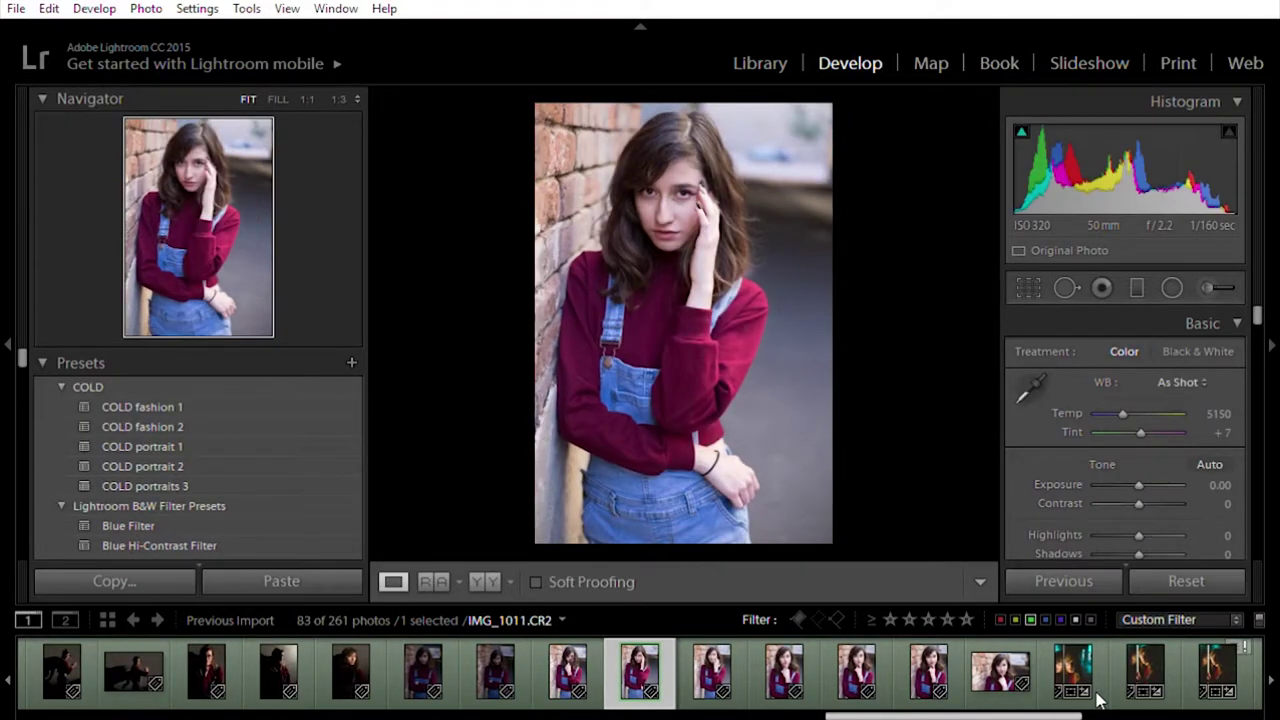
{"action": "key", "text": "Right"}
{"action": "key", "text": "Right"}
{"action": "key", "text": "Right"}
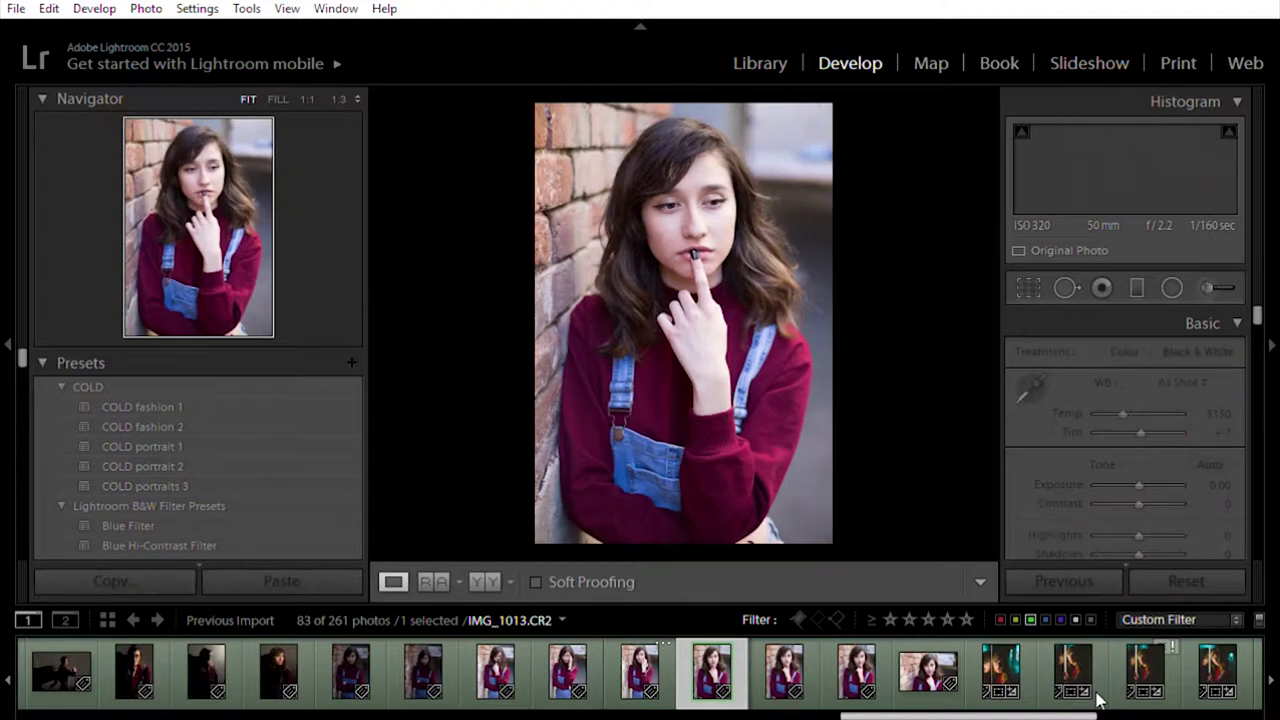
{"action": "key", "text": "Right"}
{"action": "key", "text": "Right"}
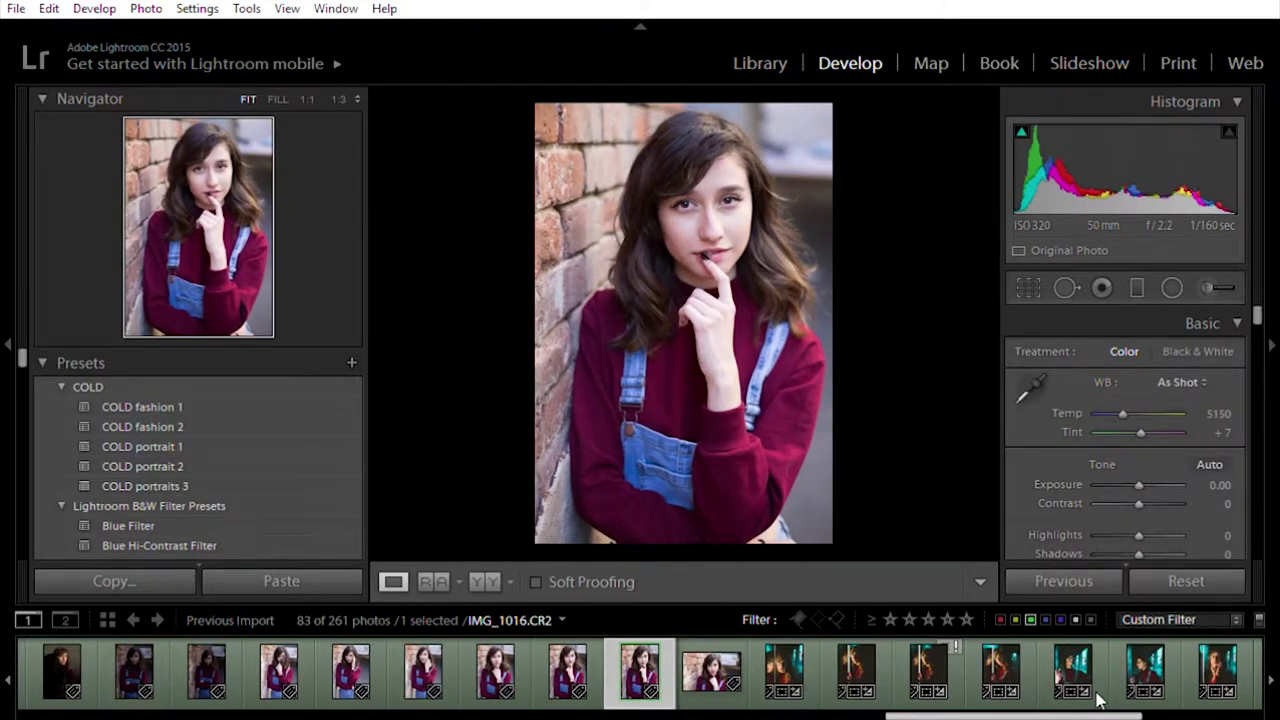
{"action": "key", "text": "Right"}
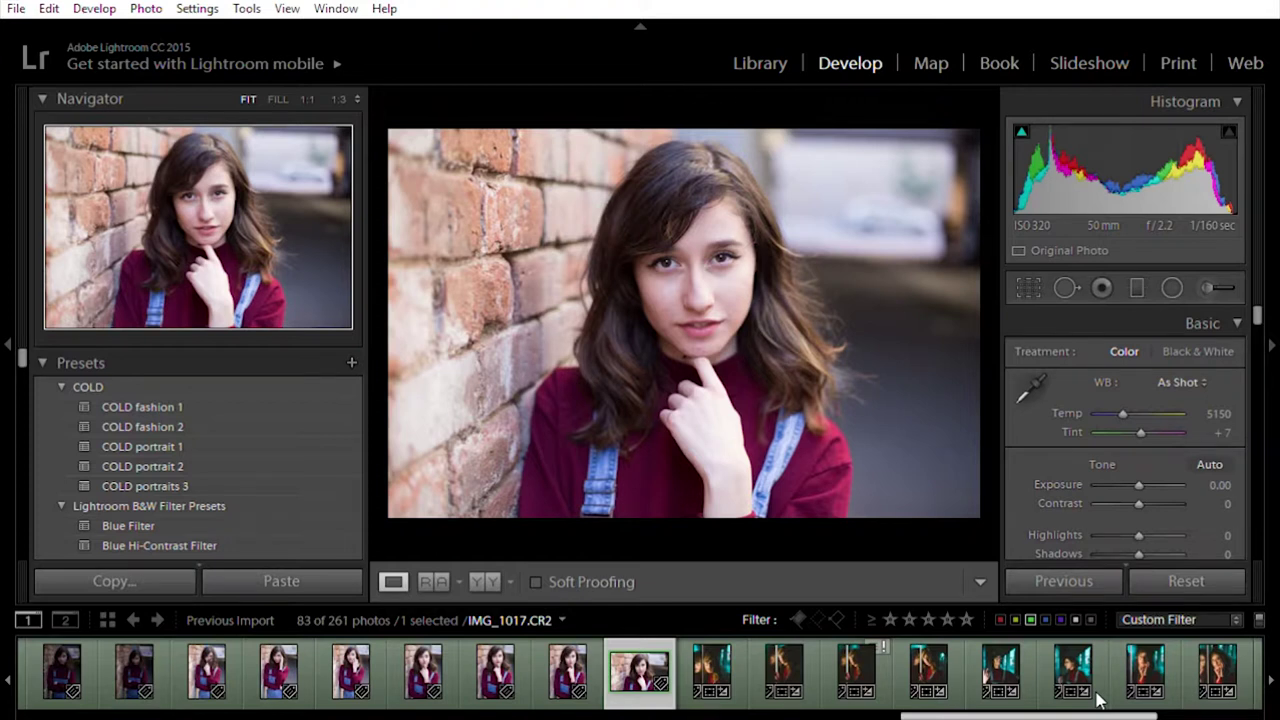
Step: Compare the neighbouring finger-to-lips portraits with the landscape-format shot and settle on IMG_1017 for editing
{"action": "key", "text": "Left"}
{"action": "key", "text": "Left"}
{"action": "key", "text": "Left"}
{"action": "key", "text": "Left"}
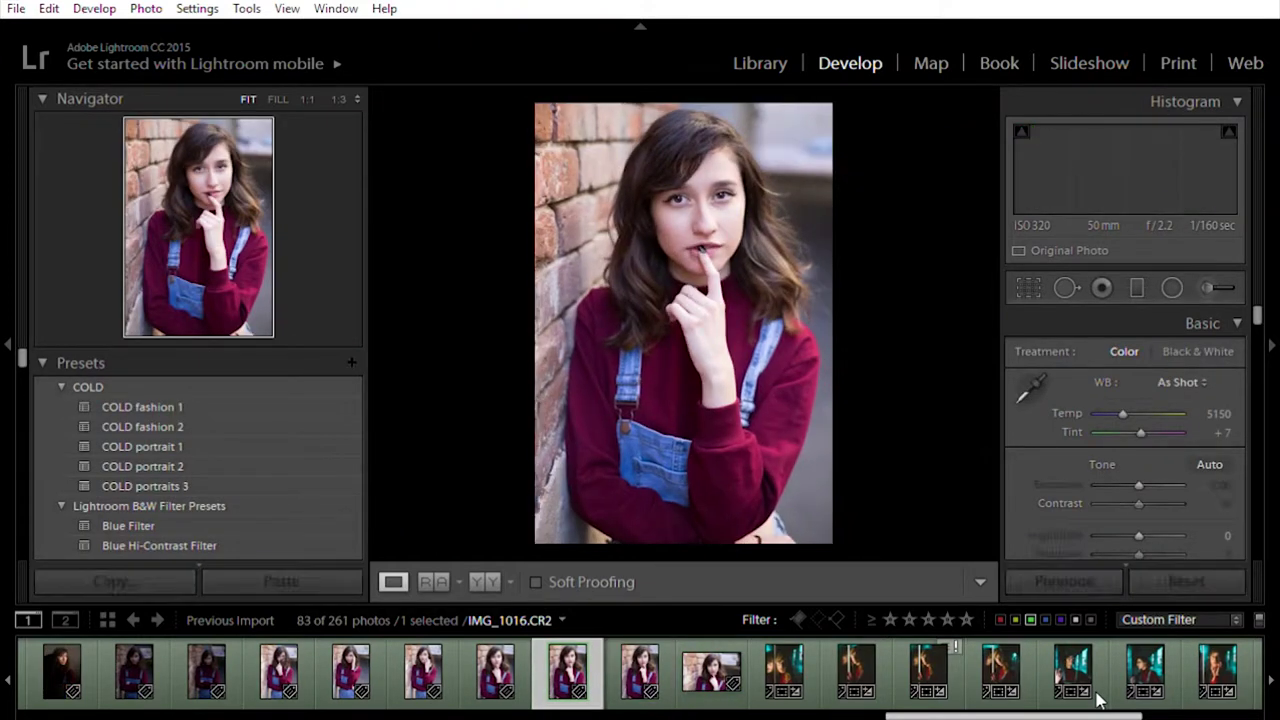
{"action": "key", "text": "Right"}
{"action": "key", "text": "Right"}
{"action": "key", "text": "Right"}
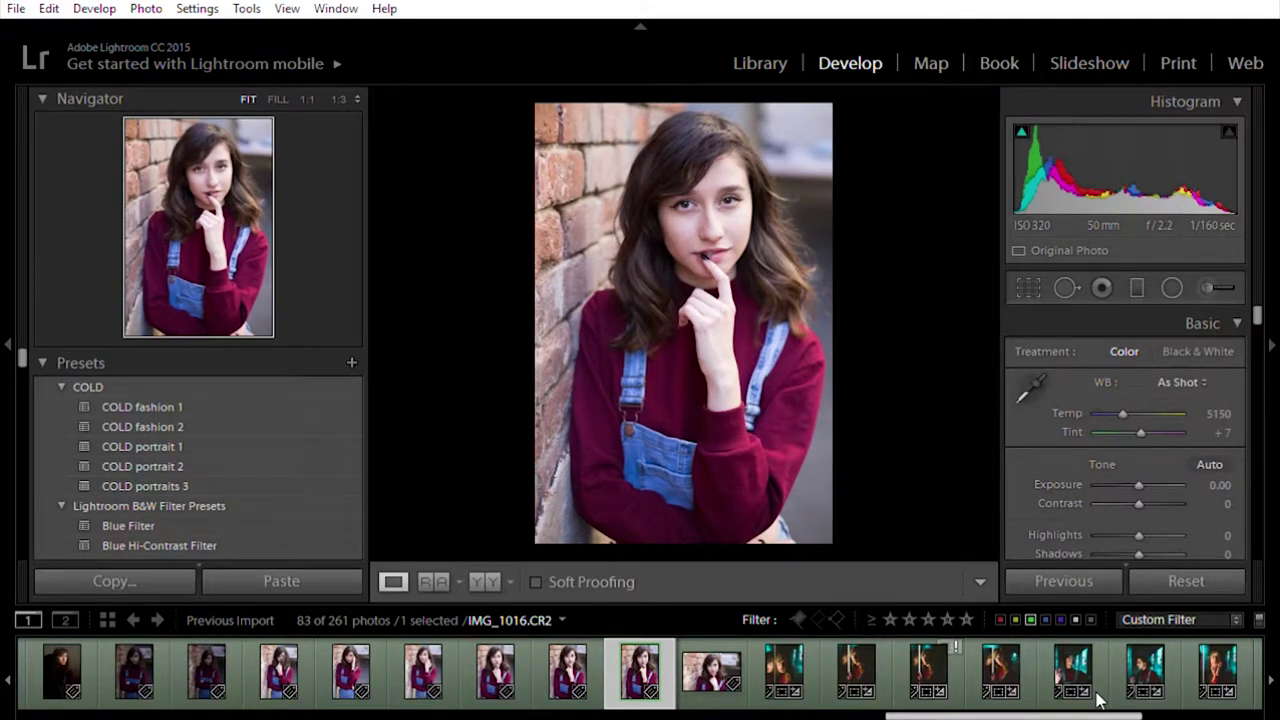
{"action": "key", "text": "Right"}
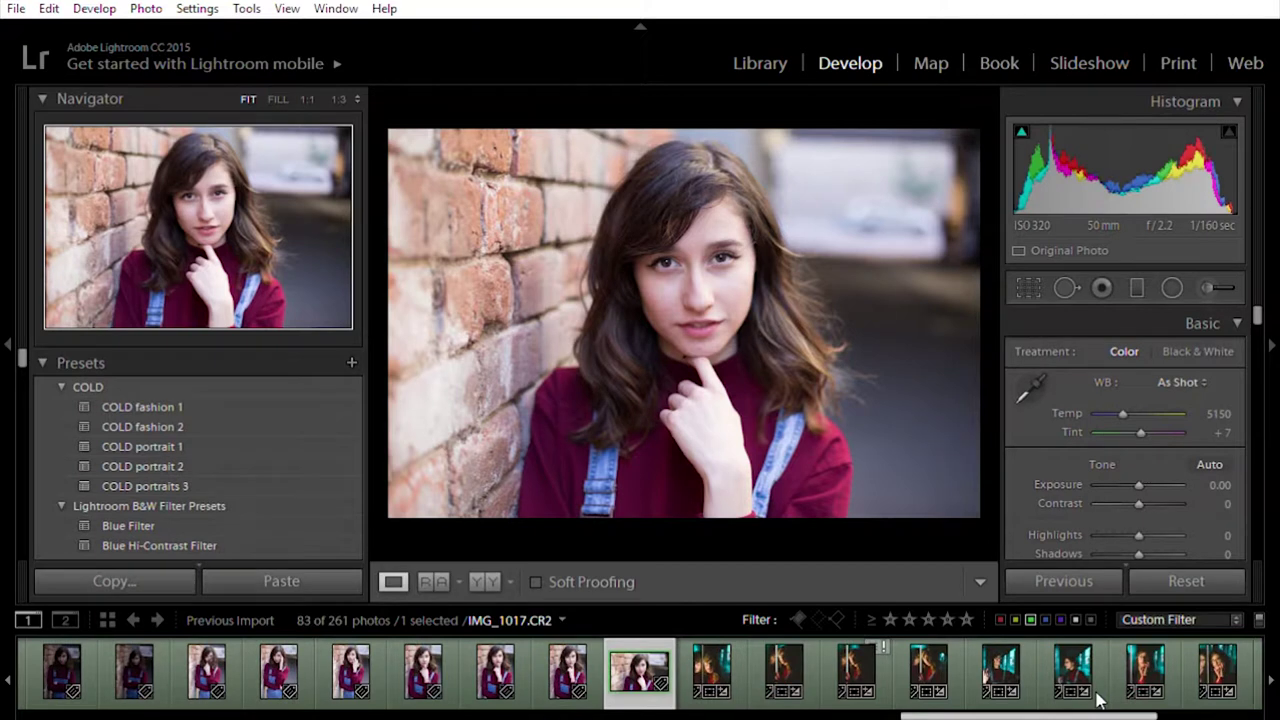
{"action": "key", "text": "Left"}
{"action": "key", "text": "Right"}
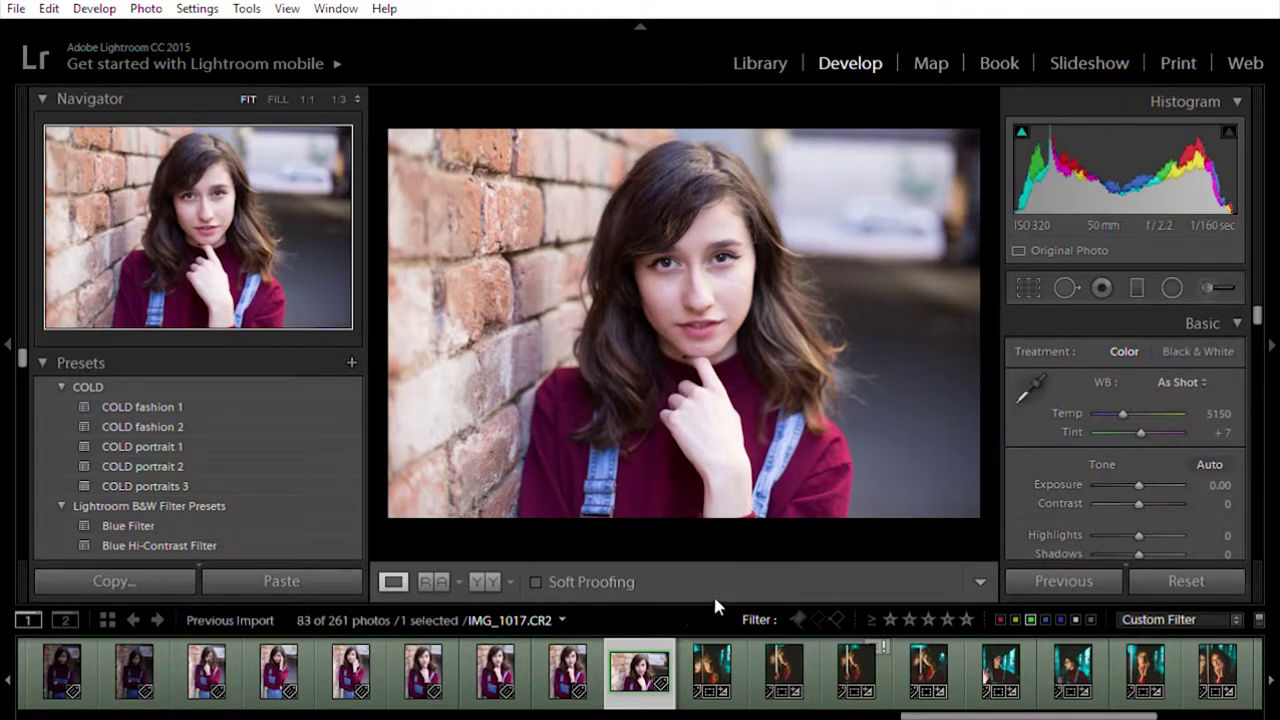
Step: Reduce the filmstrip's height, view the edited portrait IMG_1021 as a reference, and return to IMG_1017
{"action": "left_click_drag", "start_coordinate": [734, 604], "coordinate": [740, 652]}
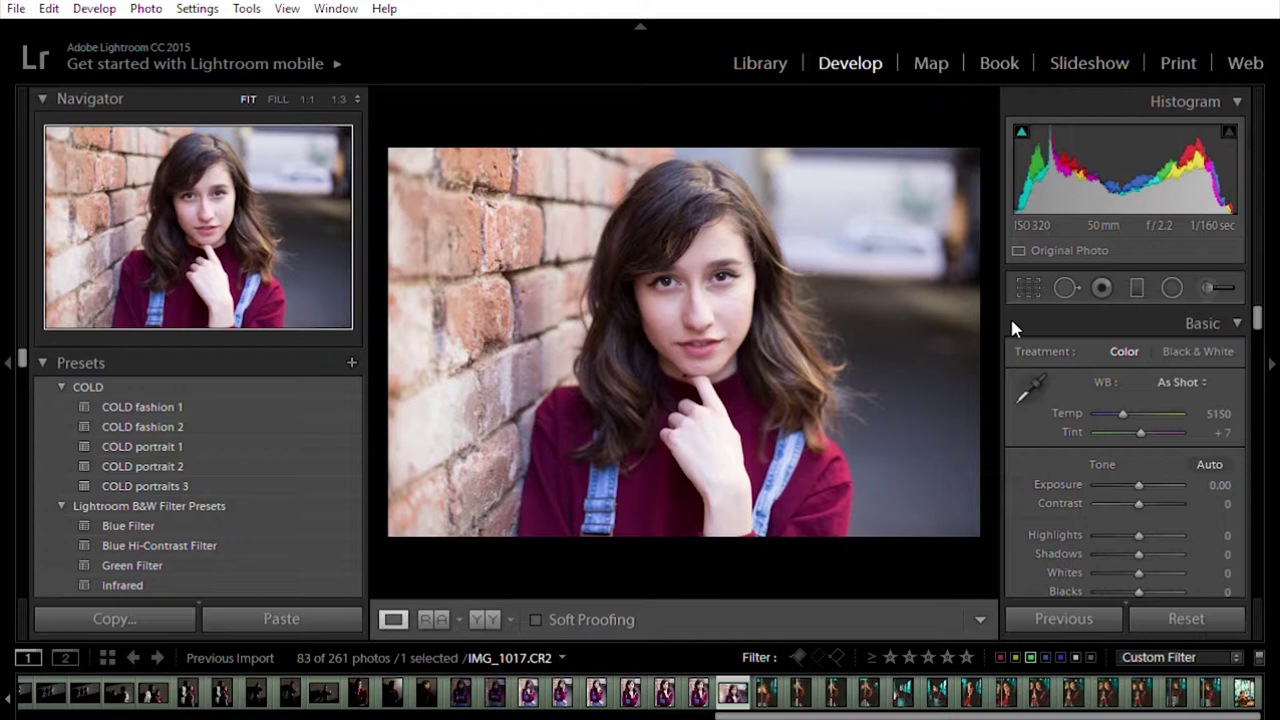
{"action": "left_click", "coordinate": [767, 692]}
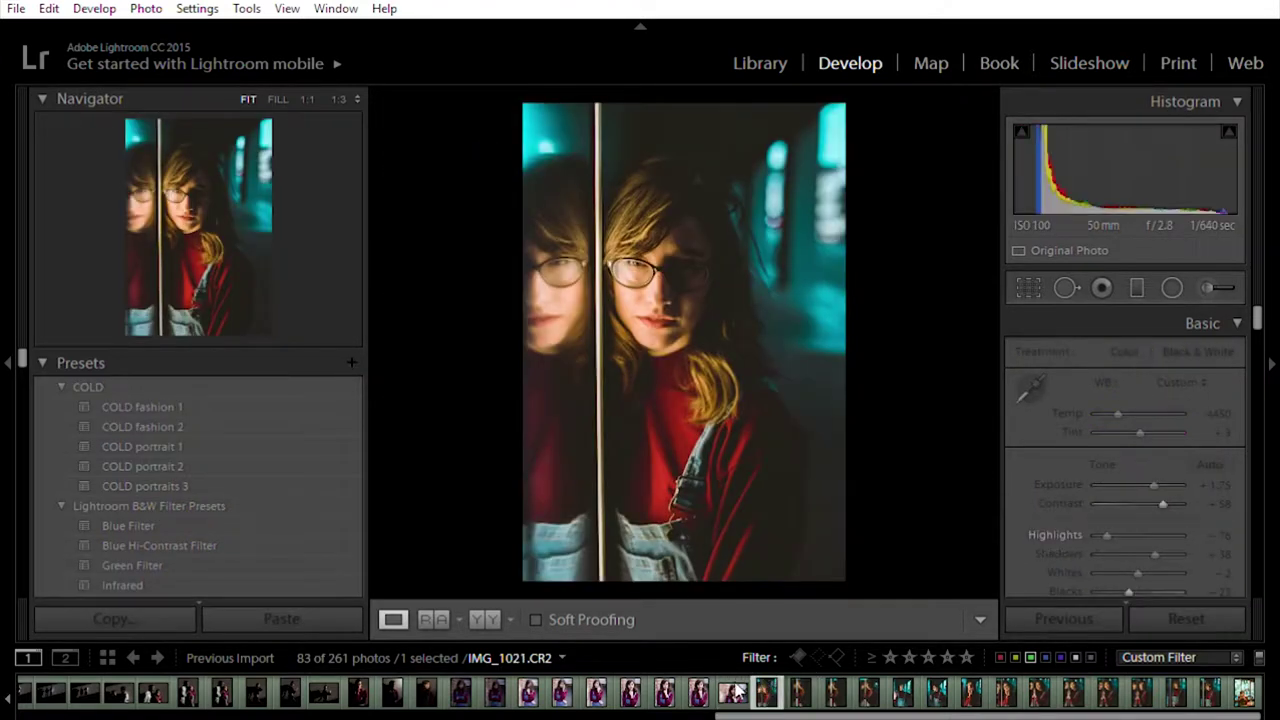
{"action": "left_click", "coordinate": [735, 692]}
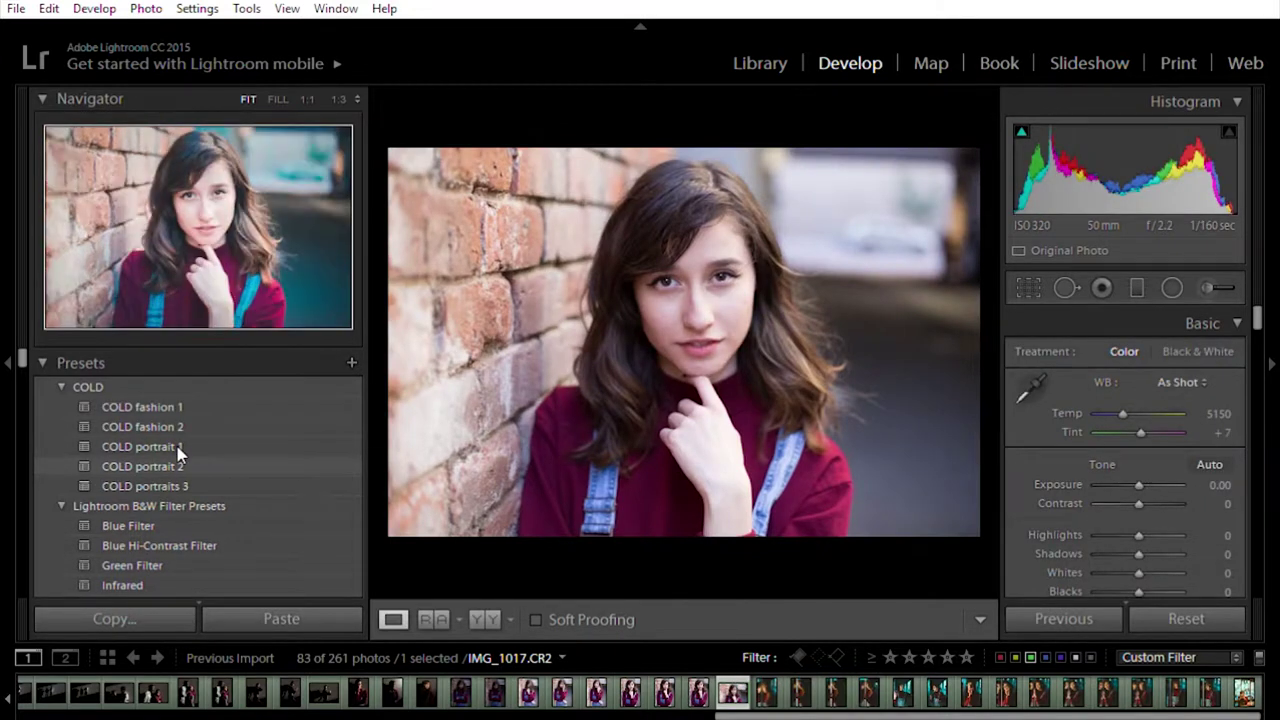
Step: Try the COLD portrait 2 preset on IMG_1017 with Exposure at +0.45 and Temp at 5500
{"action": "left_click", "coordinate": [179, 458]}
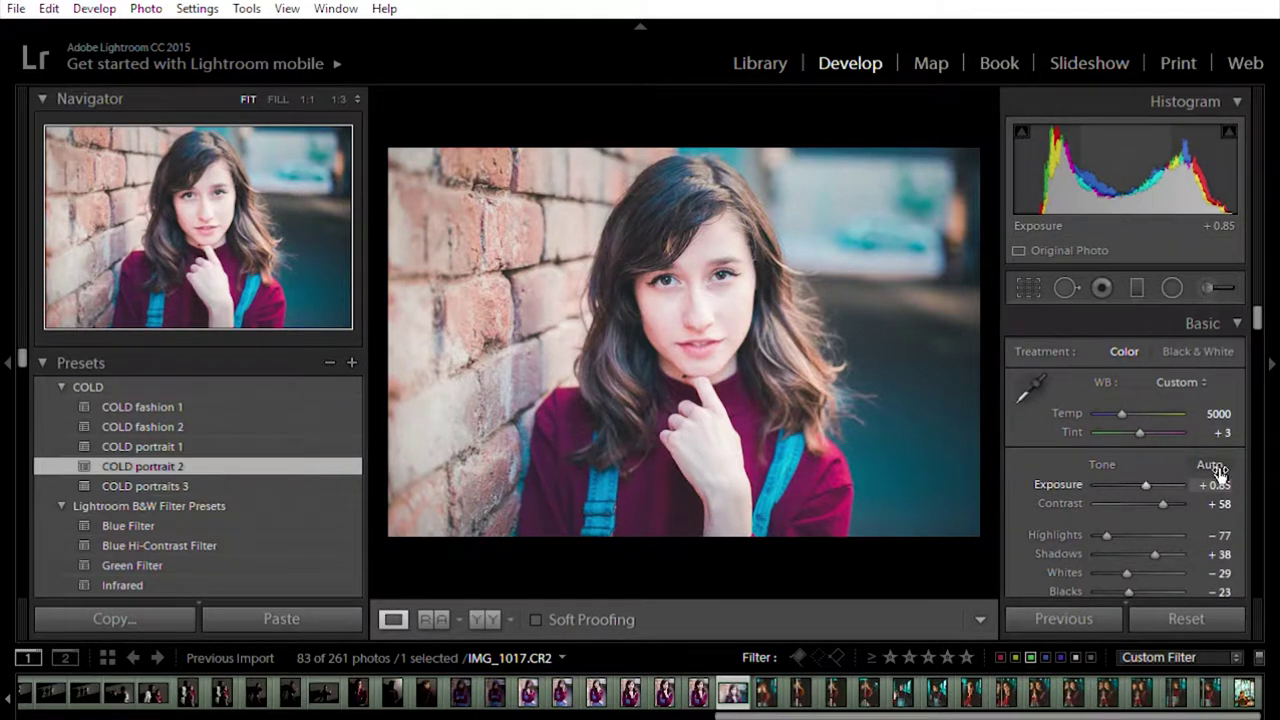
{"action": "left_click_drag", "start_coordinate": [1216, 482], "coordinate": [1190, 485]}
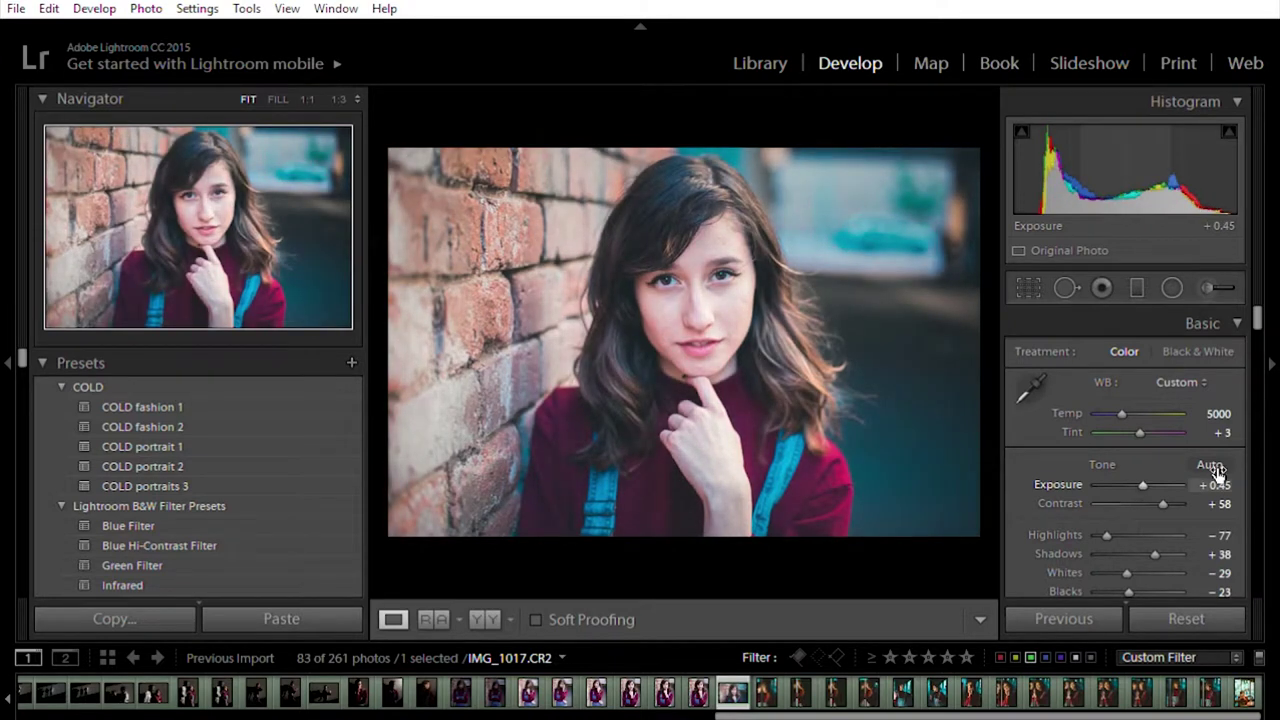
{"action": "left_click_drag", "start_coordinate": [1222, 408], "coordinate": [1272, 408]}
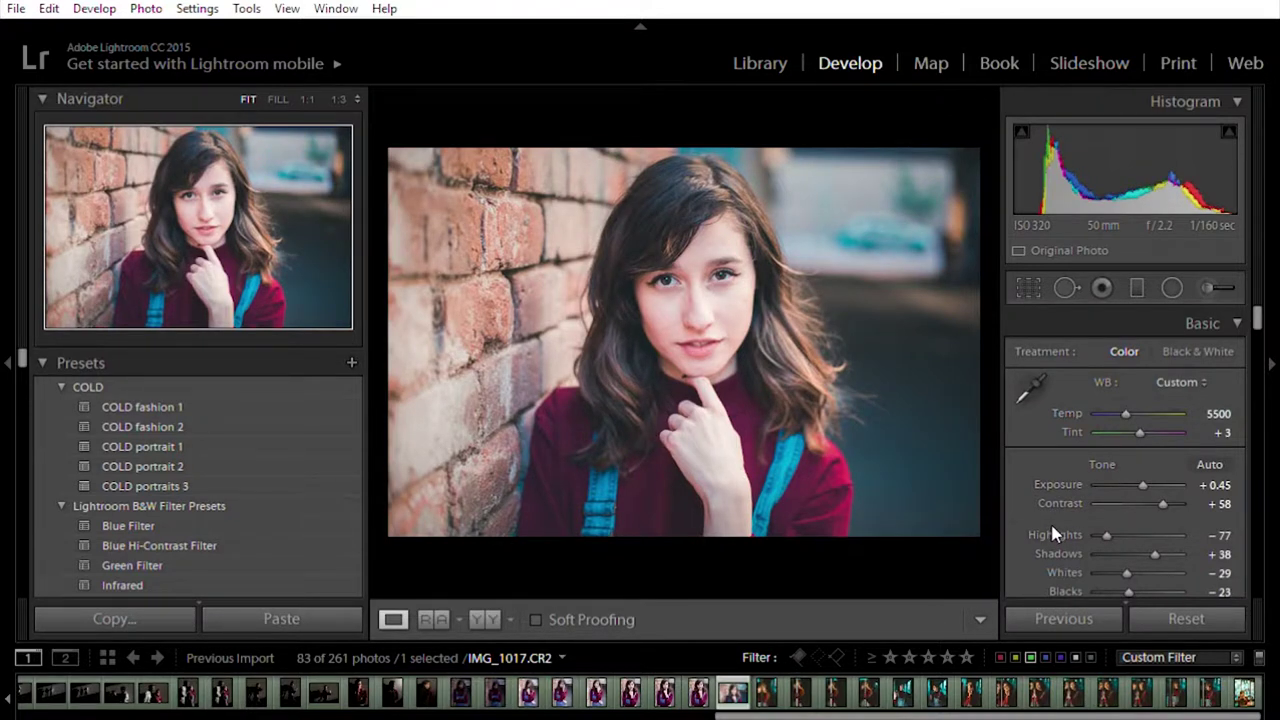
Step: Compare the preset look with IMG_1021, return to IMG_1017 and reset all its adjustments
{"action": "left_click", "coordinate": [766, 688]}
{"action": "left_click", "coordinate": [766, 690]}
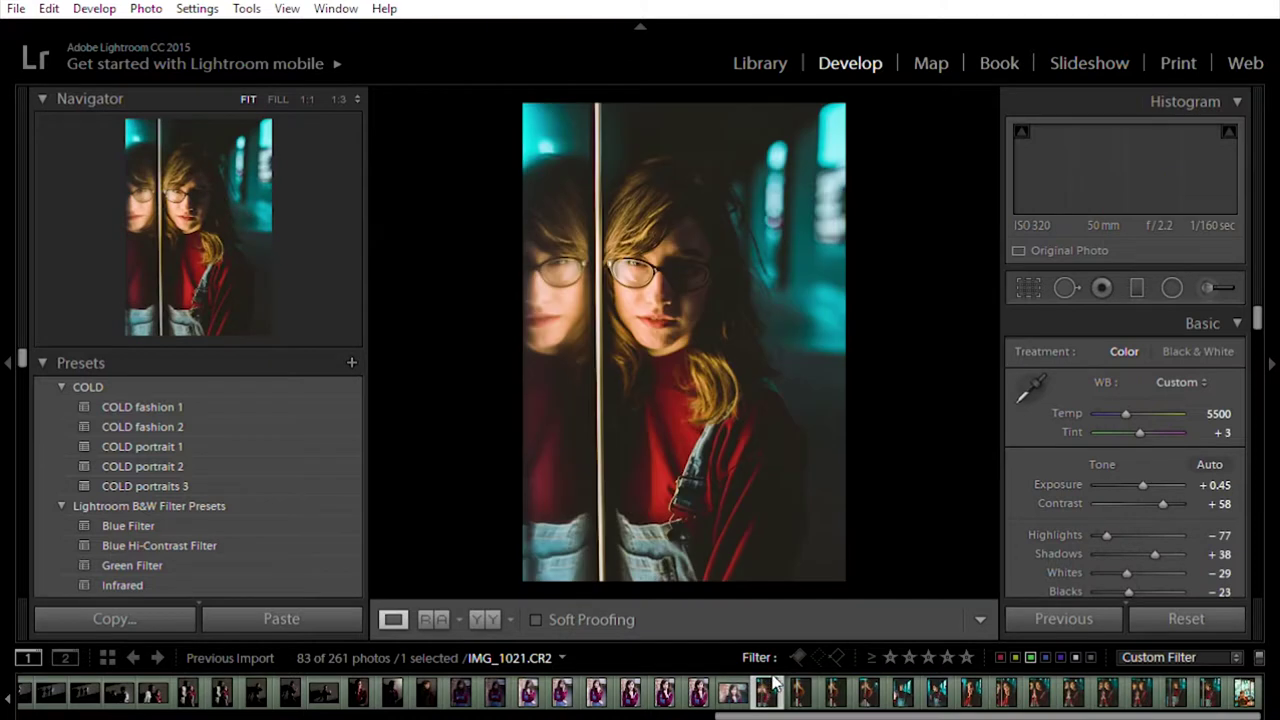
{"action": "left_click", "coordinate": [728, 682]}
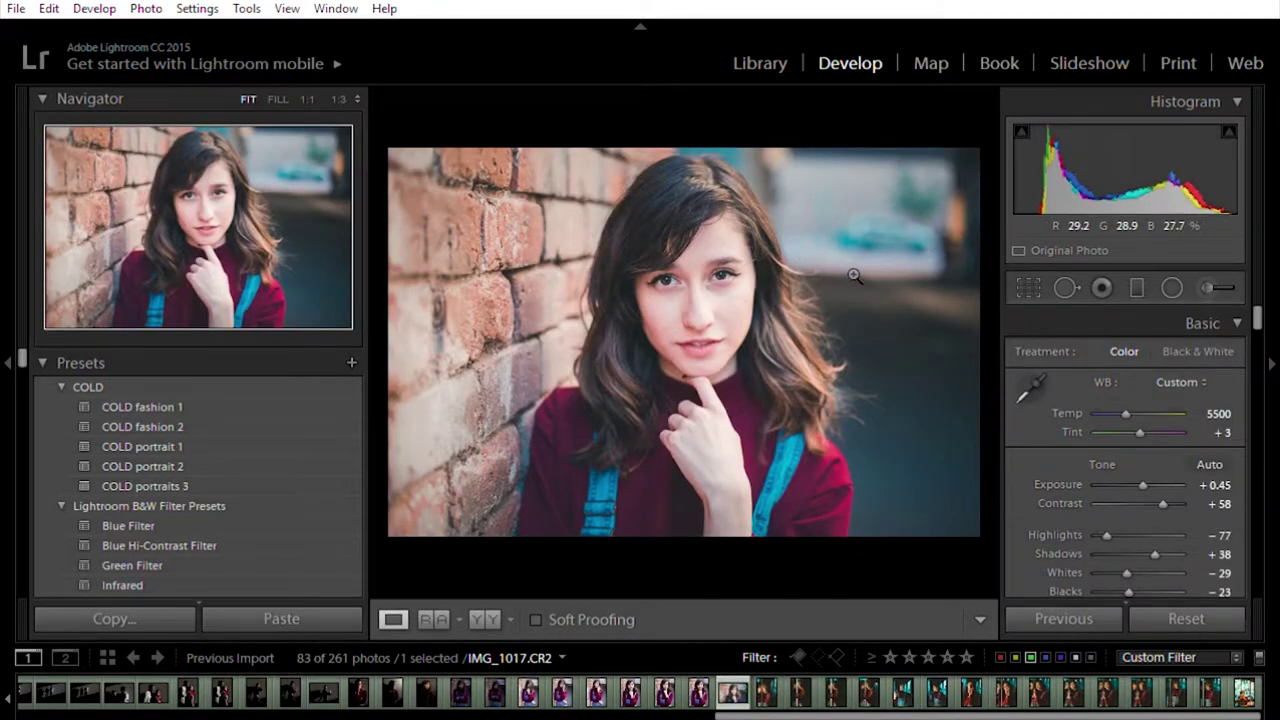
{"action": "left_click", "coordinate": [1182, 616]}
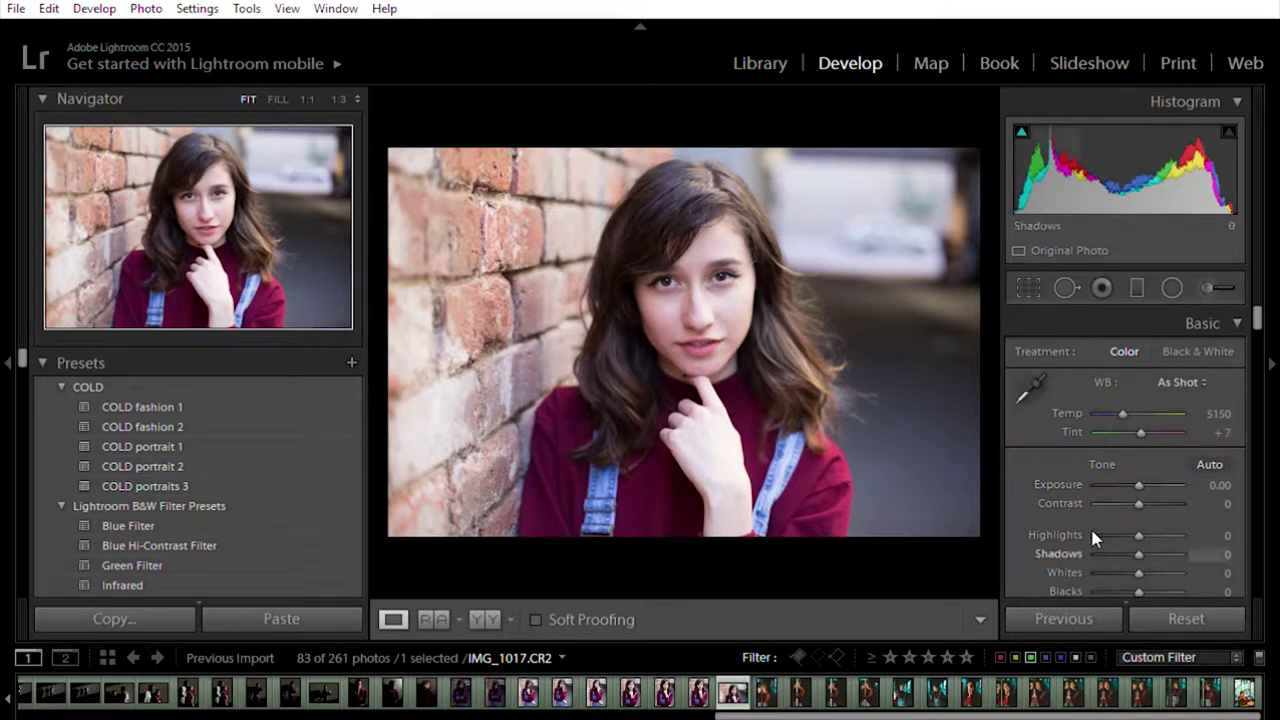
Step: Set Highlights to -26, Shadows to +26 and Contrast to +31, trying Exposure at +0.10 before returning it to 0.00
{"action": "left_click_drag", "start_coordinate": [1131, 523], "coordinate": [1132, 529]}
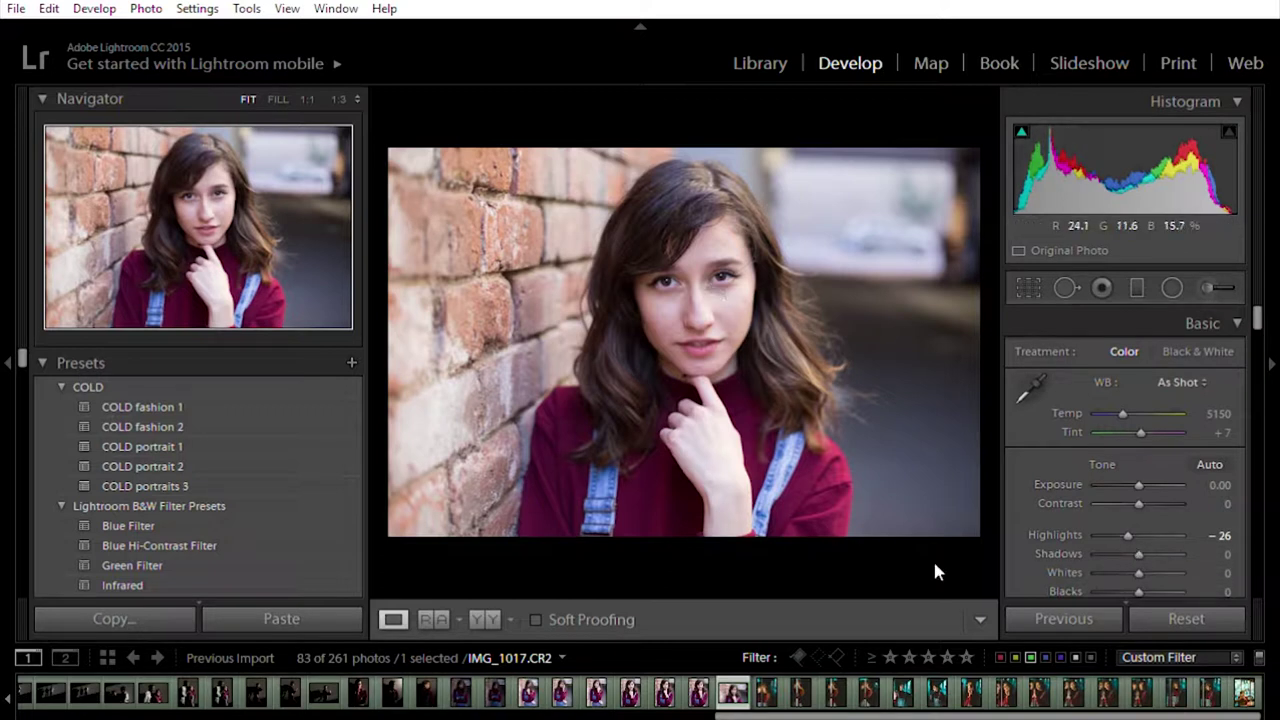
{"action": "left_click_drag", "start_coordinate": [1139, 553], "coordinate": [1147, 543]}
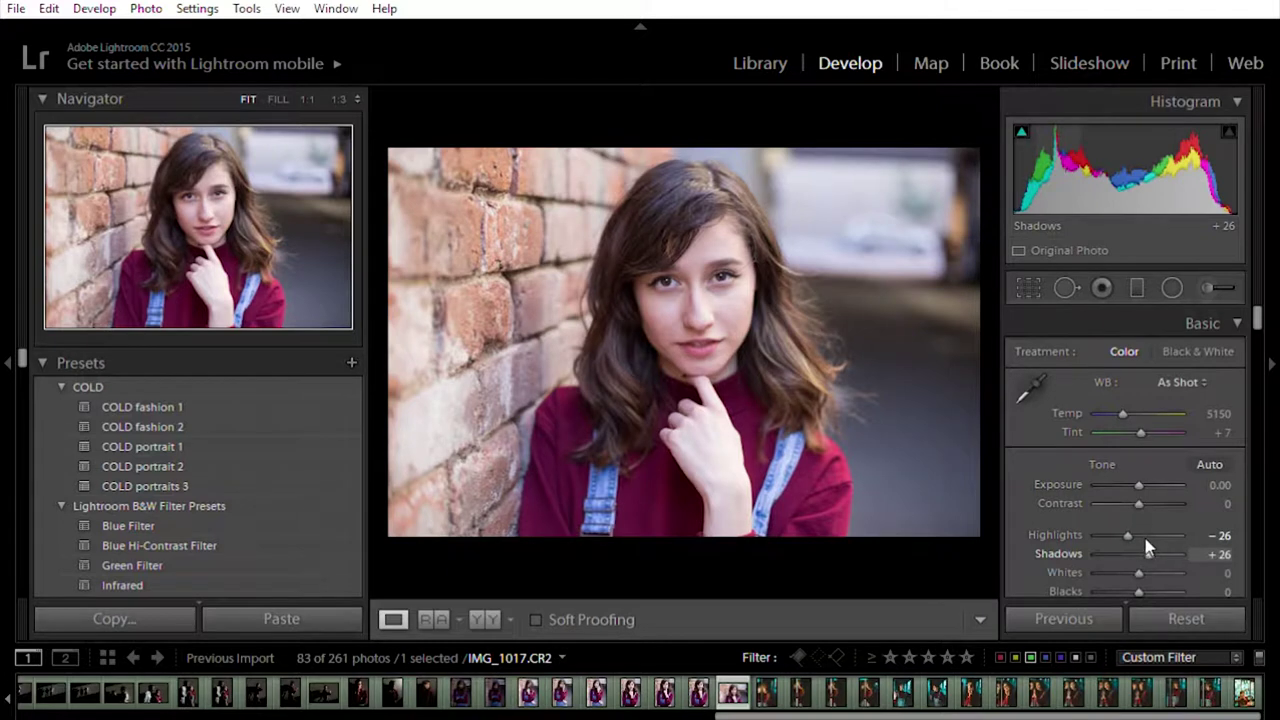
{"action": "left_click_drag", "start_coordinate": [1219, 498], "coordinate": [1250, 498]}
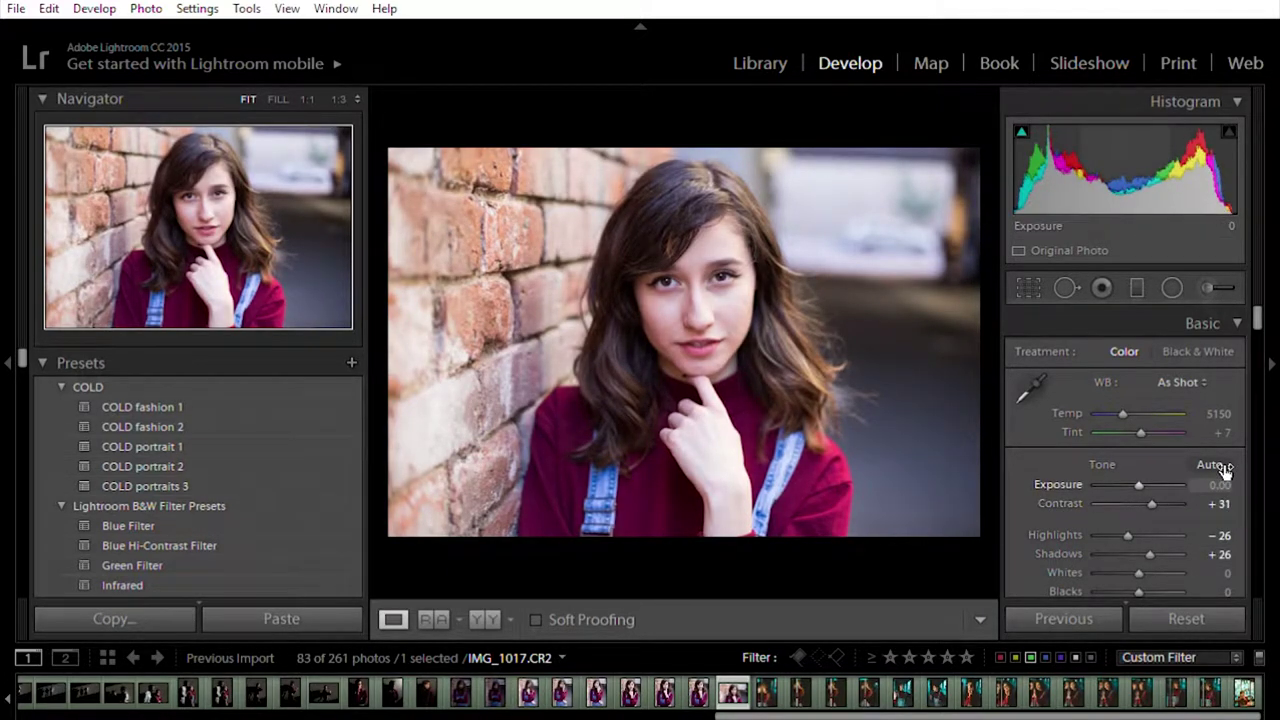
{"action": "left_click_drag", "start_coordinate": [1222, 482], "coordinate": [1224, 482]}
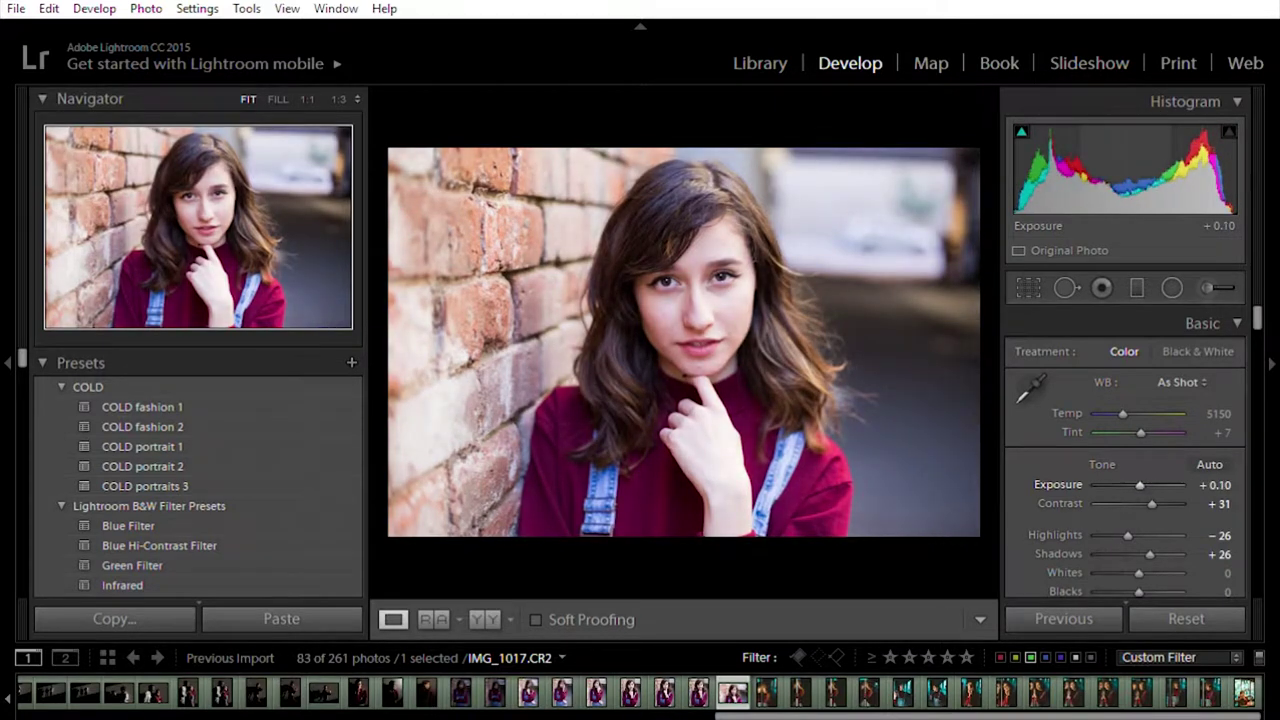
{"action": "left_click_drag", "start_coordinate": [1140, 485], "coordinate": [1139, 485]}
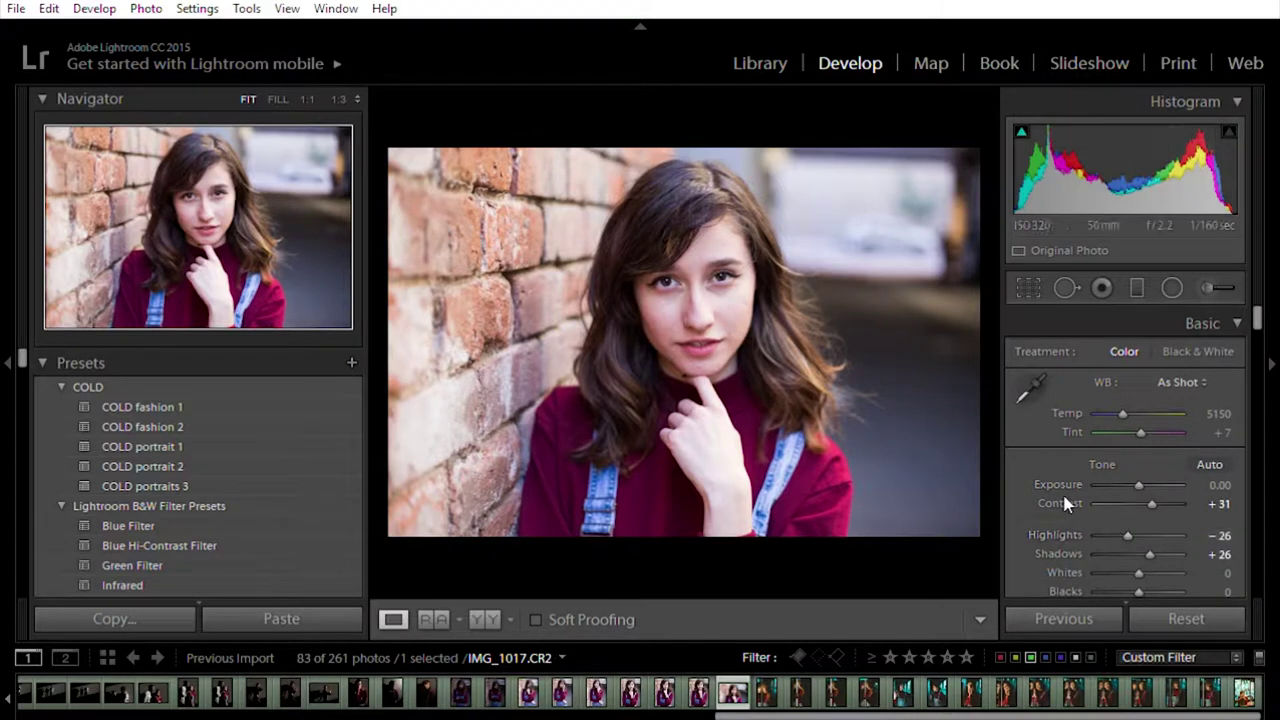
Step: Set the basic tone values for Whites to -18 and Blacks to -24
{"action": "scroll", "coordinate": [1068, 505], "scroll_direction": "down", "scroll_amount": 2}
{"action": "left_click_drag", "start_coordinate": [1218, 480], "coordinate": [1200, 480]}
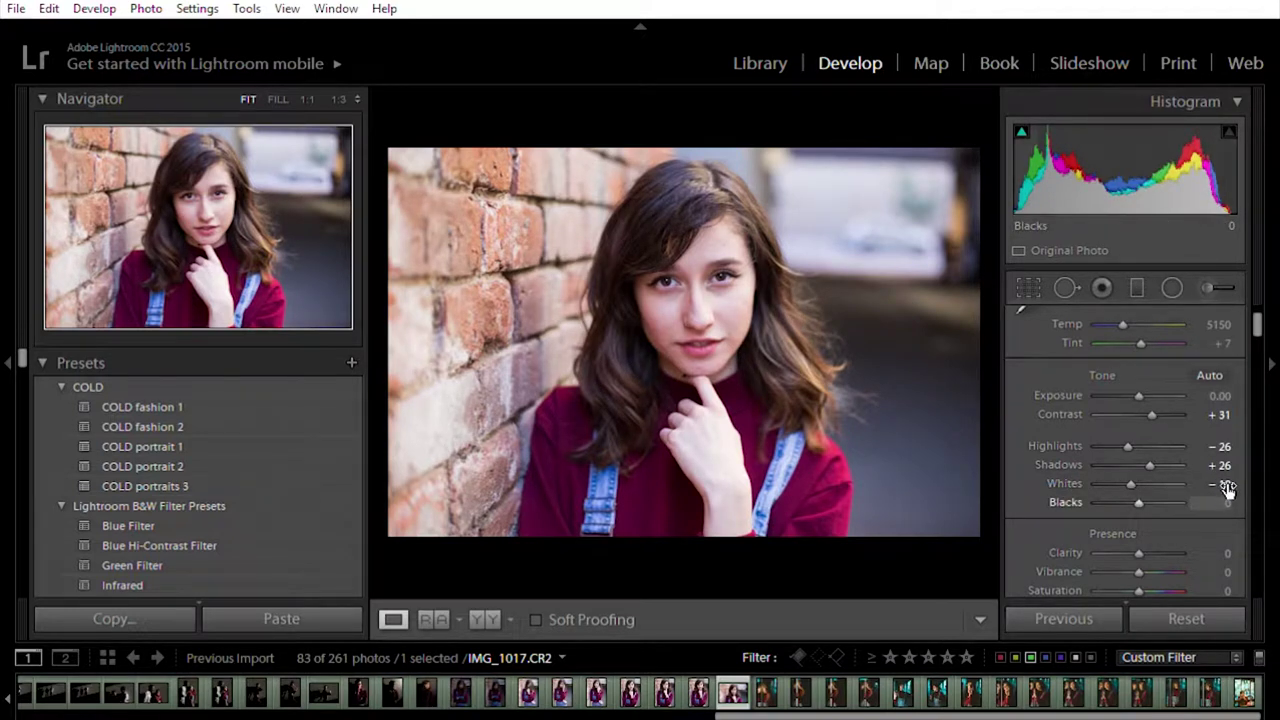
{"action": "left_click_drag", "start_coordinate": [1222, 502], "coordinate": [1198, 502]}
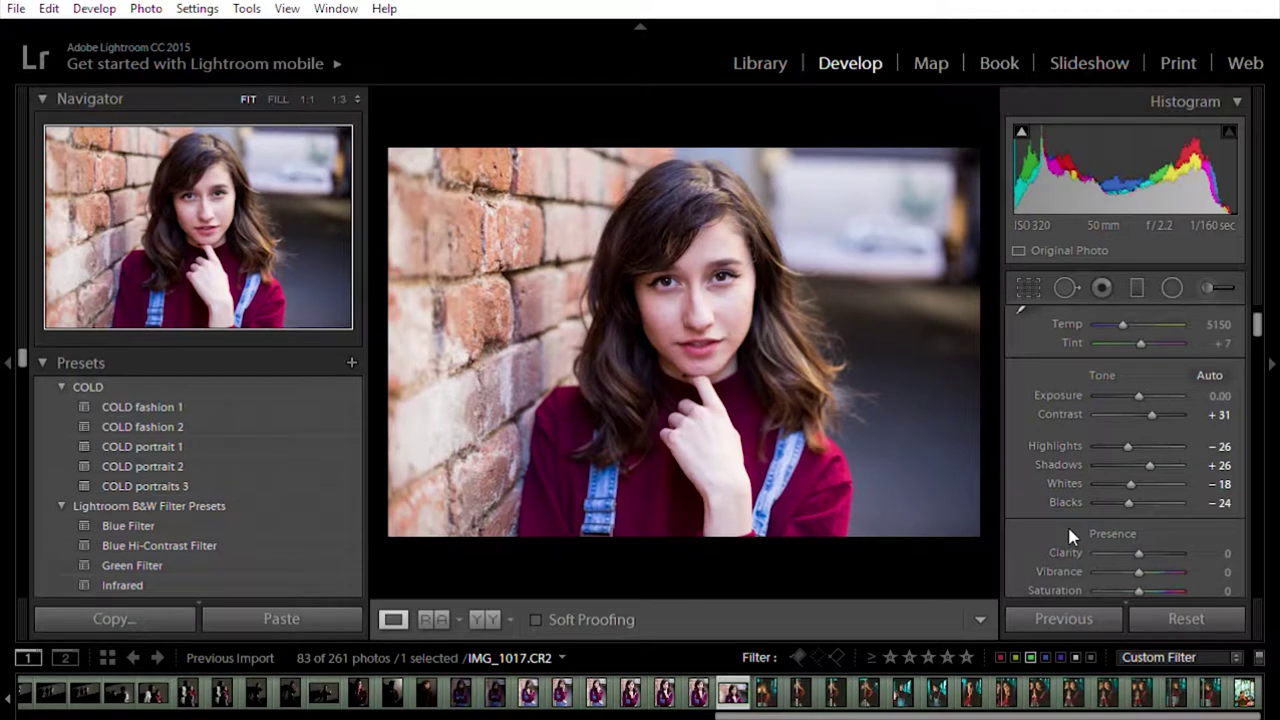
Step: Adjust the portrait's white balance to Temp 5350 and Tint +1
{"action": "scroll", "coordinate": [1069, 530], "scroll_direction": "down", "scroll_amount": 3}
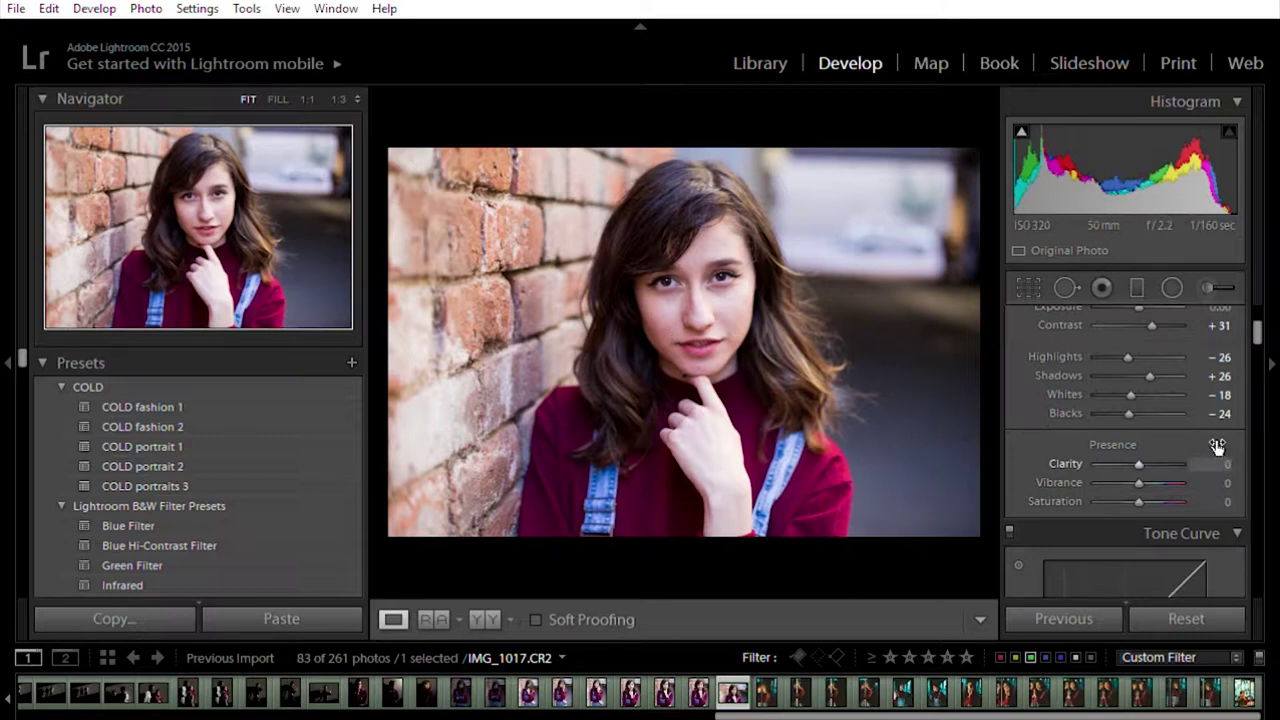
{"action": "scroll", "coordinate": [1068, 456], "scroll_direction": "up", "scroll_amount": 3}
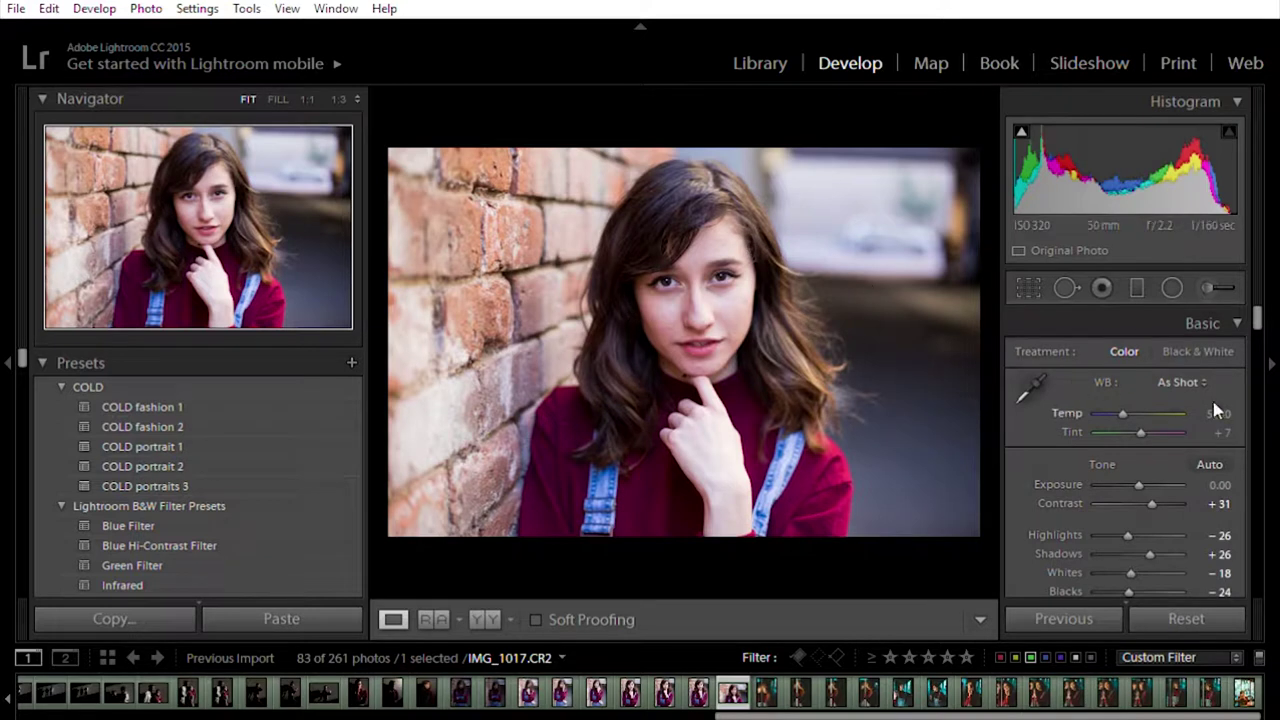
{"action": "left_click_drag", "start_coordinate": [1231, 428], "coordinate": [1213, 428]}
{"action": "left_click_drag", "start_coordinate": [1222, 430], "coordinate": [1214, 400]}
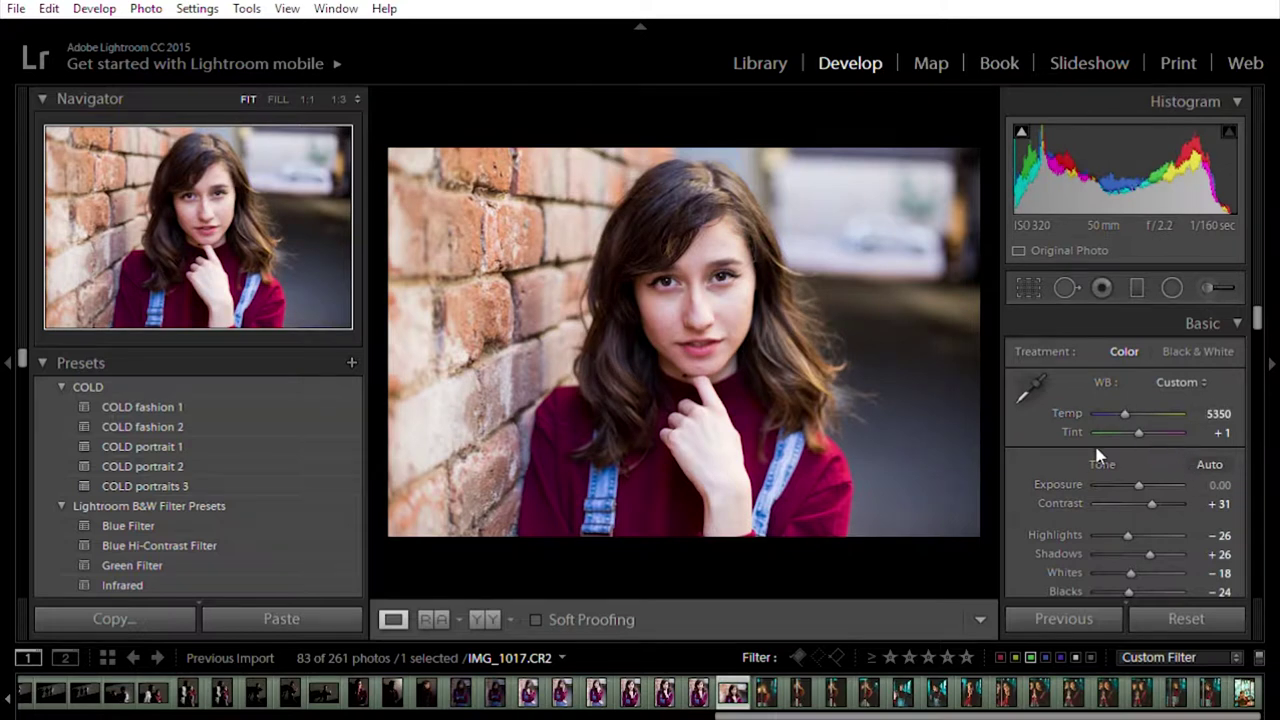
Step: Set the tone curve regions to Highlights -9, Lights +7, Darks +15 and Shadows -13
{"action": "scroll", "coordinate": [1100, 450], "scroll_direction": "down", "scroll_amount": 2}
{"action": "scroll", "coordinate": [1068, 452], "scroll_direction": "down", "scroll_amount": 8}
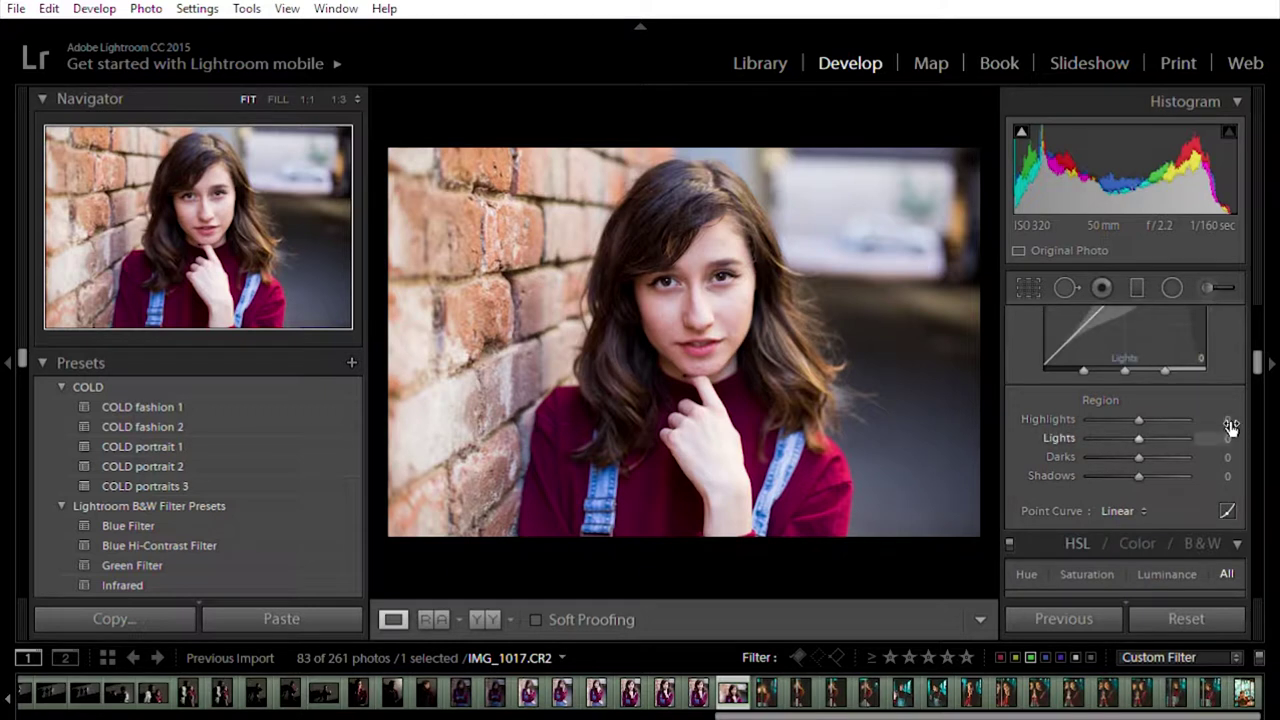
{"action": "left_click_drag", "start_coordinate": [1230, 427], "coordinate": [1215, 419]}
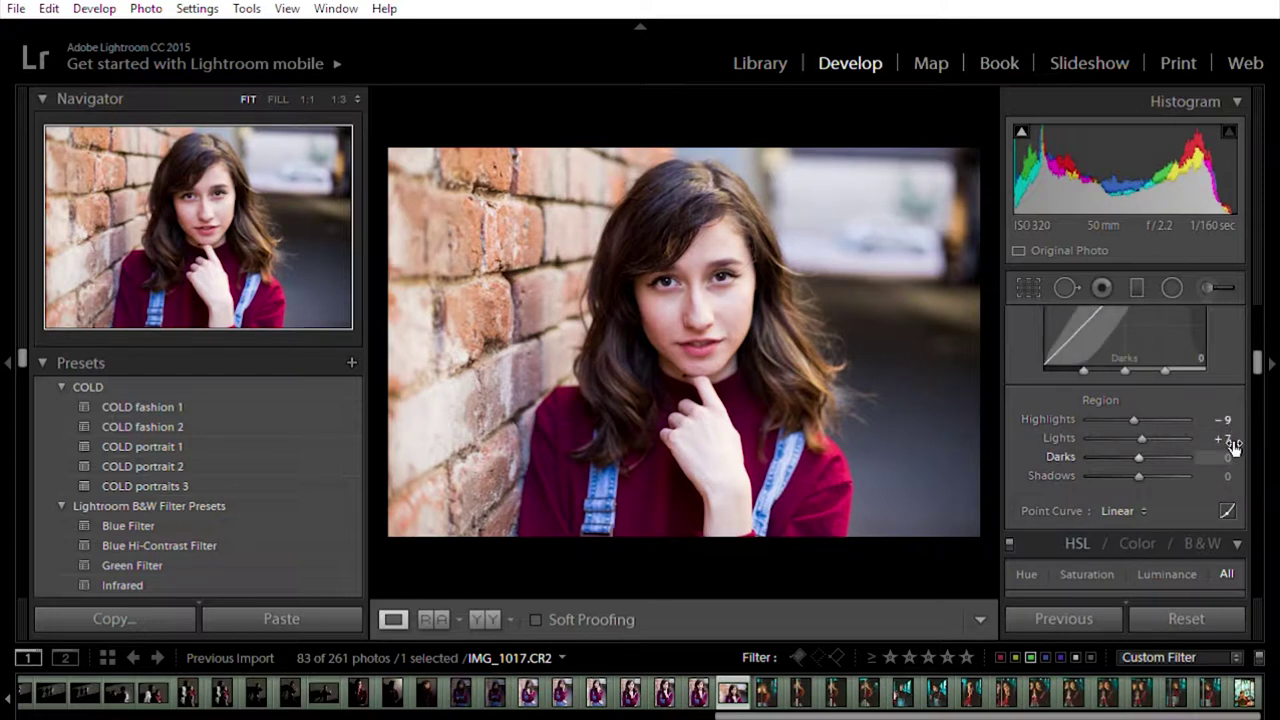
{"action": "left_click_drag", "start_coordinate": [1229, 457], "coordinate": [1200, 472]}
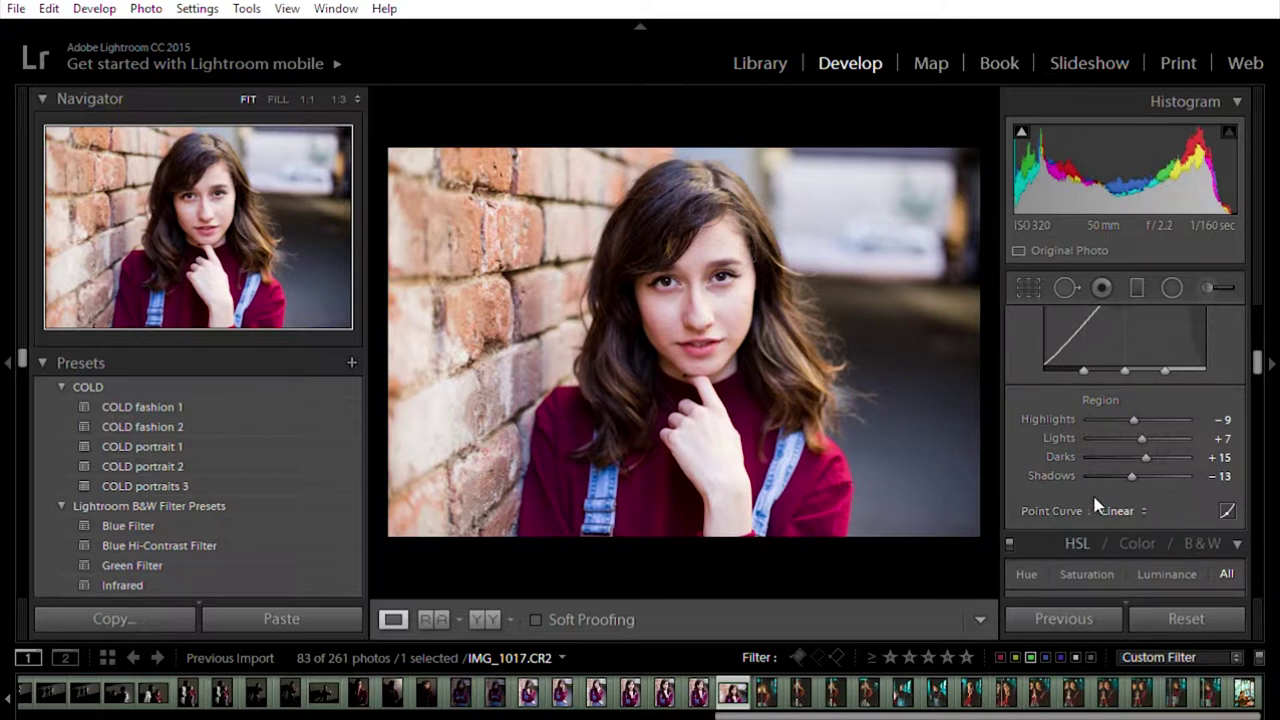
Step: Compare the HSL color settings of IMG_1021 with IMG_1017 and review the portrait's hue, saturation and luminance sliders
{"action": "scroll", "coordinate": [1058, 510], "scroll_direction": "down", "scroll_amount": 5}
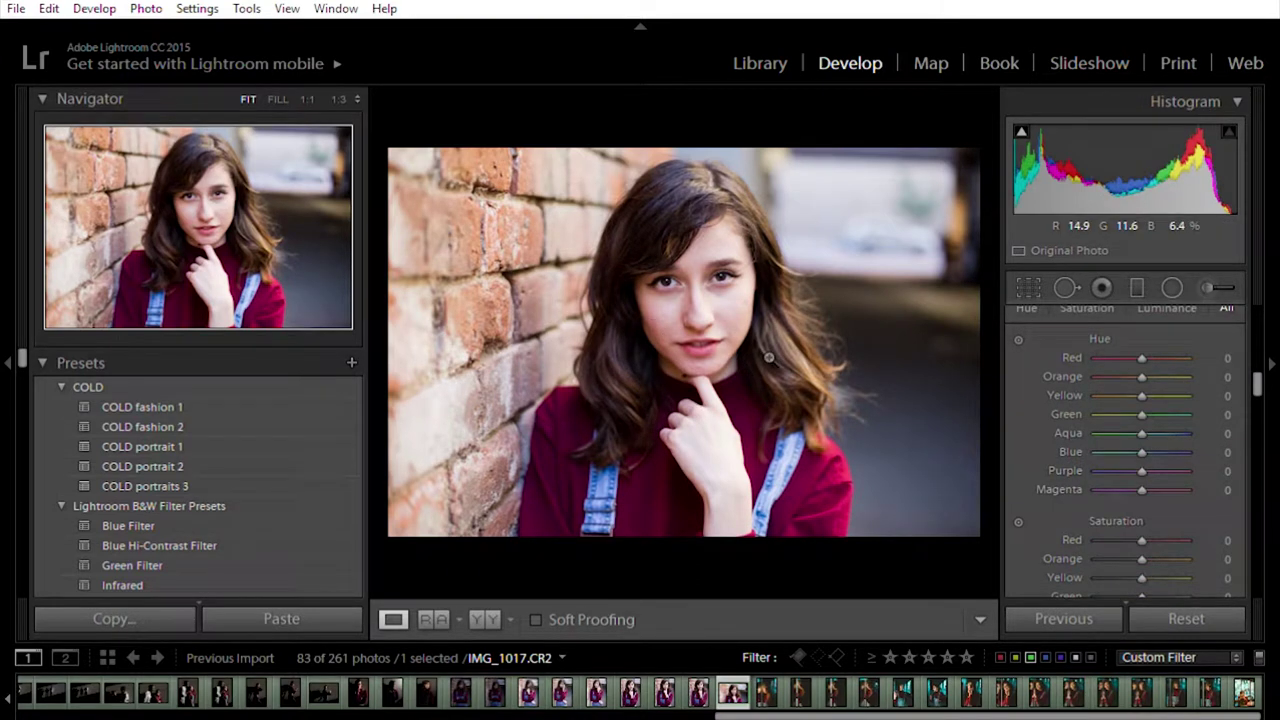
{"action": "left_click", "coordinate": [765, 688]}
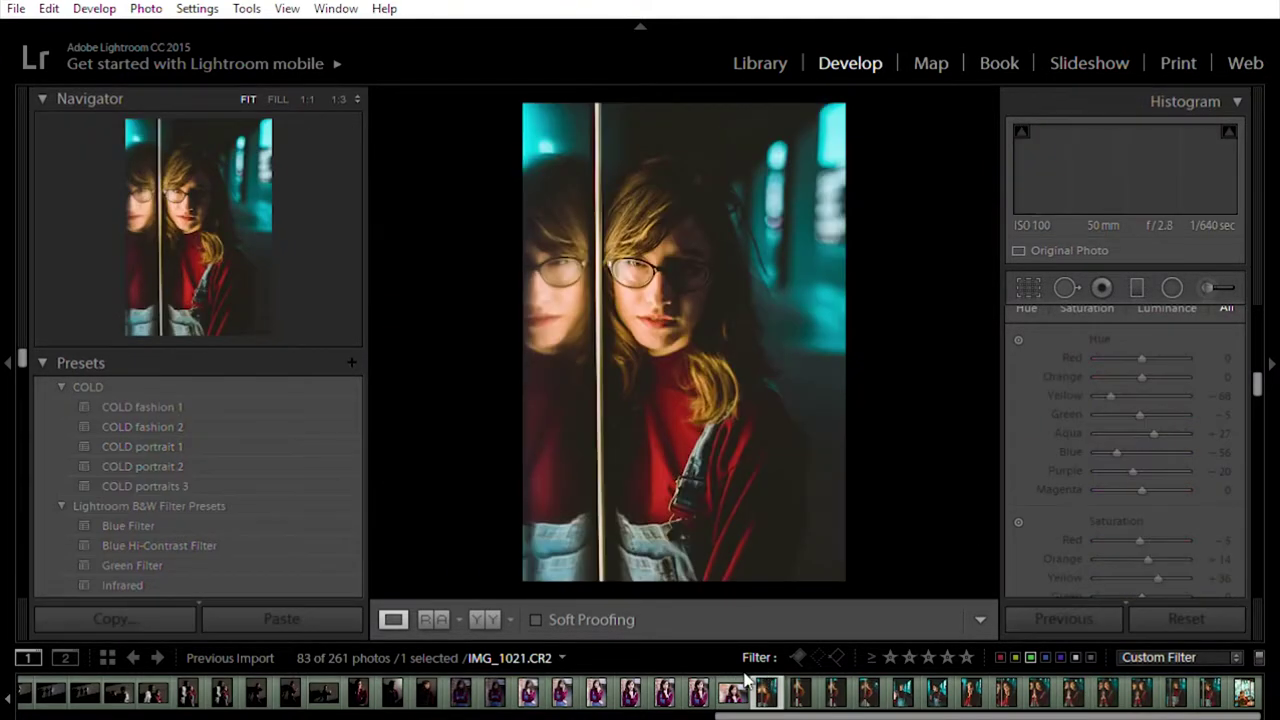
{"action": "left_click", "coordinate": [738, 688]}
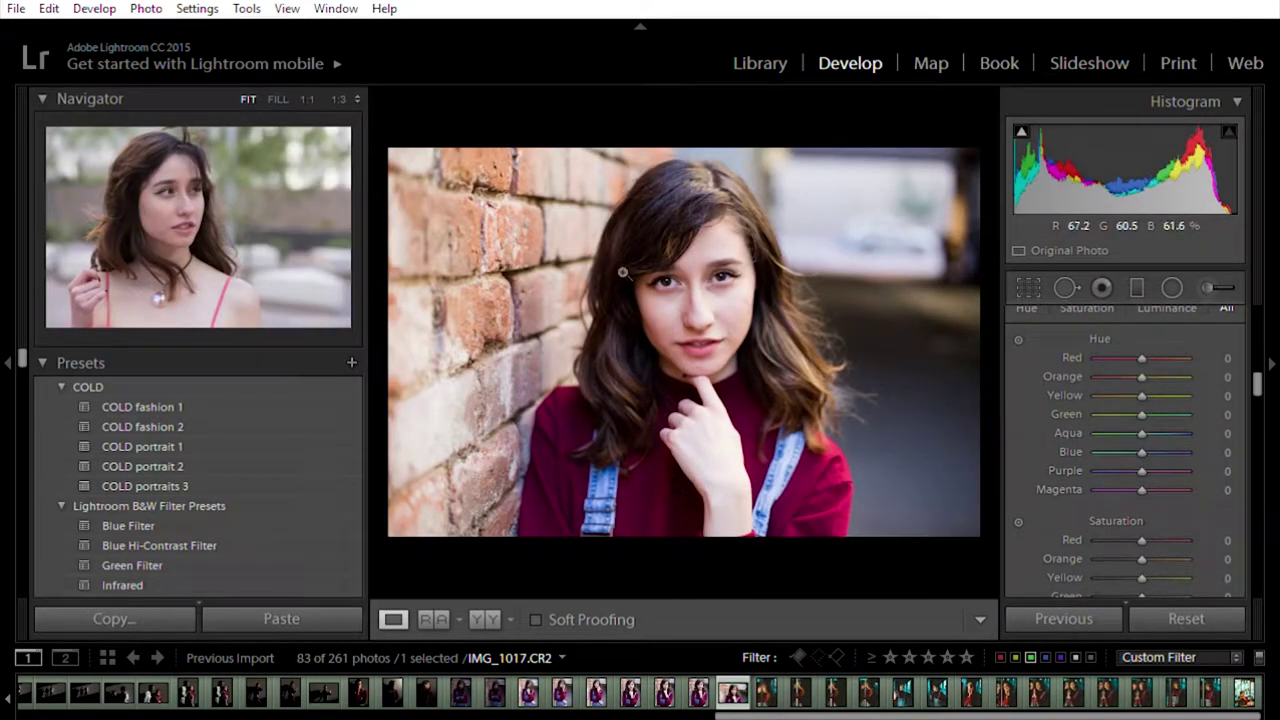
{"action": "scroll", "coordinate": [1060, 518], "scroll_direction": "down", "scroll_amount": 6}
{"action": "scroll", "coordinate": [1055, 519], "scroll_direction": "up", "scroll_amount": 2}
{"action": "scroll", "coordinate": [1055, 519], "scroll_direction": "down", "scroll_amount": 2}
{"action": "scroll", "coordinate": [1055, 519], "scroll_direction": "up", "scroll_amount": 2}
{"action": "scroll", "coordinate": [1055, 515], "scroll_direction": "up", "scroll_amount": 2}
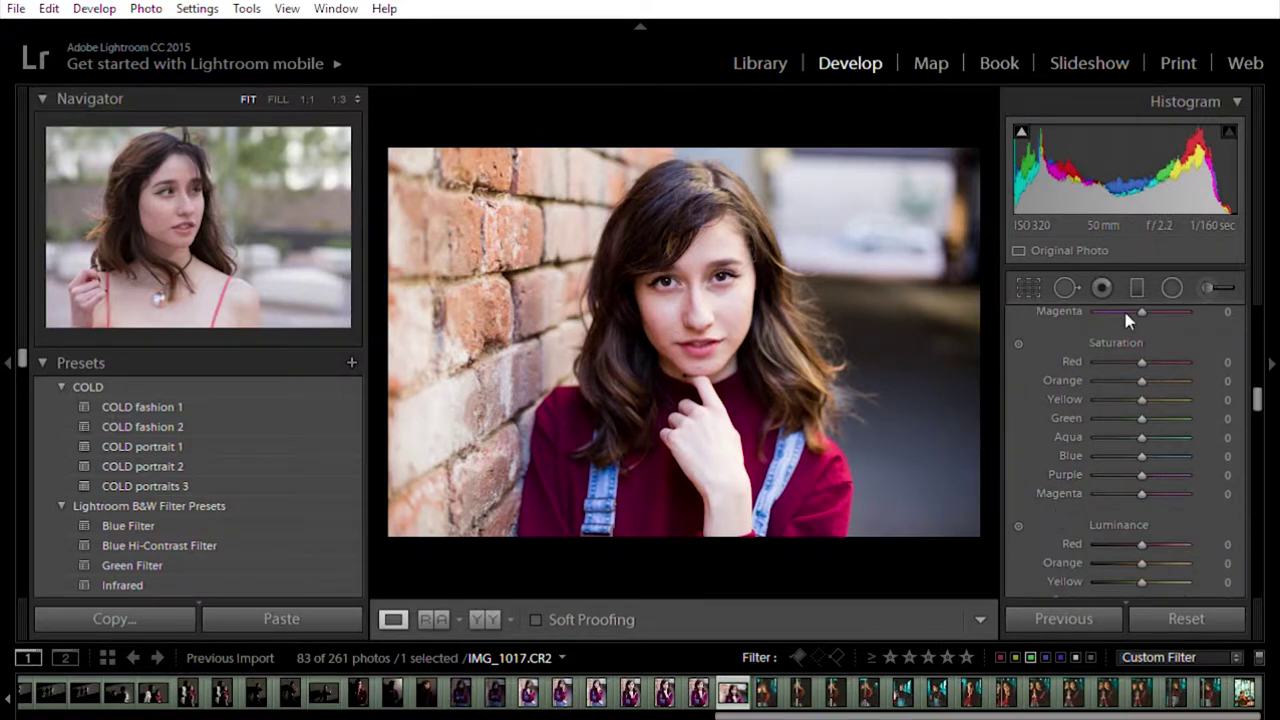
{"action": "scroll", "coordinate": [1066, 408], "scroll_direction": "down", "scroll_amount": 2}
{"action": "scroll", "coordinate": [1108, 400], "scroll_direction": "up", "scroll_amount": 5}
Step: Split-tone the portrait's highlights with Hue 191 and Saturation 10
{"action": "scroll", "coordinate": [1071, 451], "scroll_direction": "down", "scroll_amount": 6}
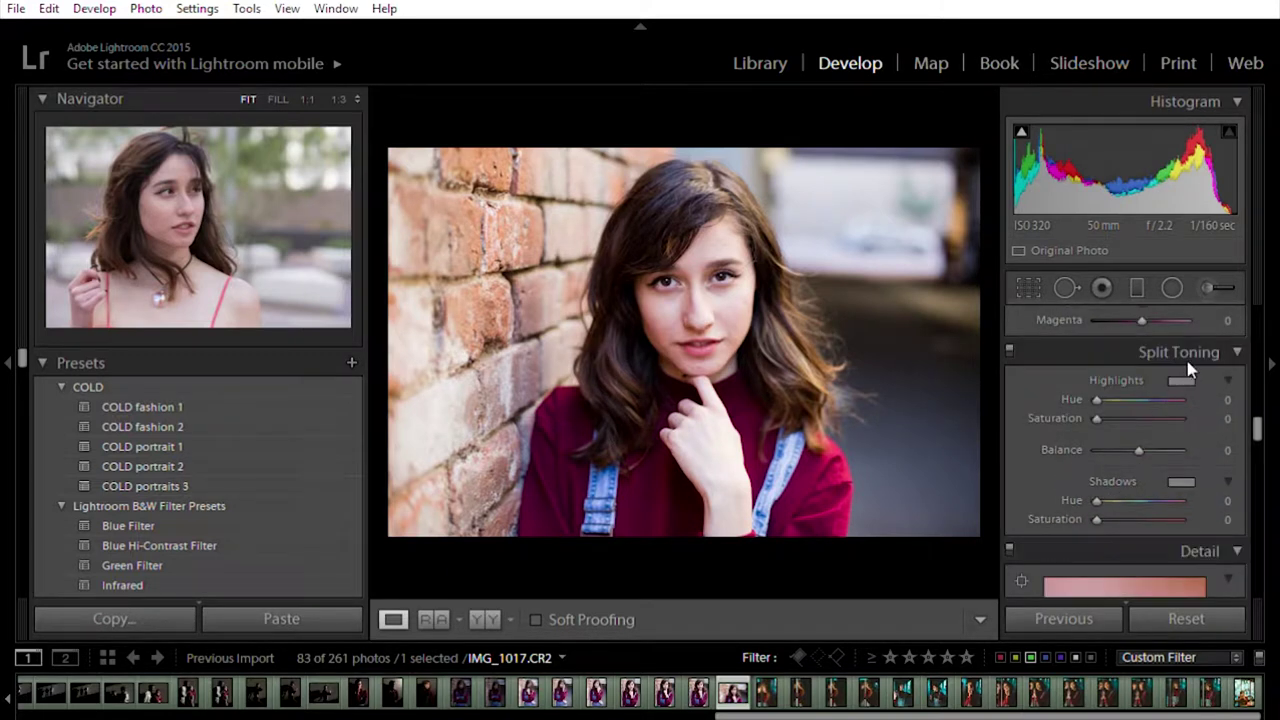
{"action": "left_click_drag", "start_coordinate": [1176, 372], "coordinate": [948, 416]}
{"action": "left_click_drag", "start_coordinate": [968, 468], "coordinate": [967, 472]}
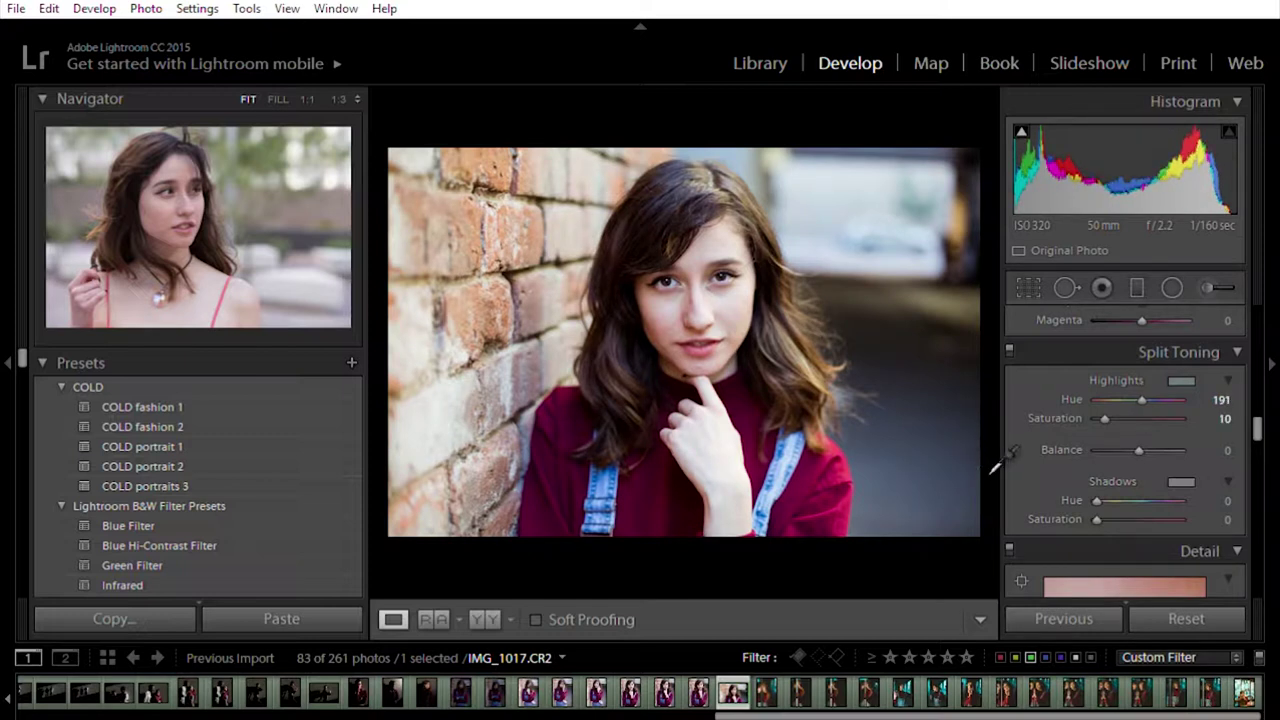
{"action": "left_click", "coordinate": [765, 312]}
Step: Tone the shadows with Hue 45 and Saturation 22 and set Balance to -41, undoing an extra highlight saturation adjustment
{"action": "left_click_drag", "start_coordinate": [1180, 478], "coordinate": [810, 535]}
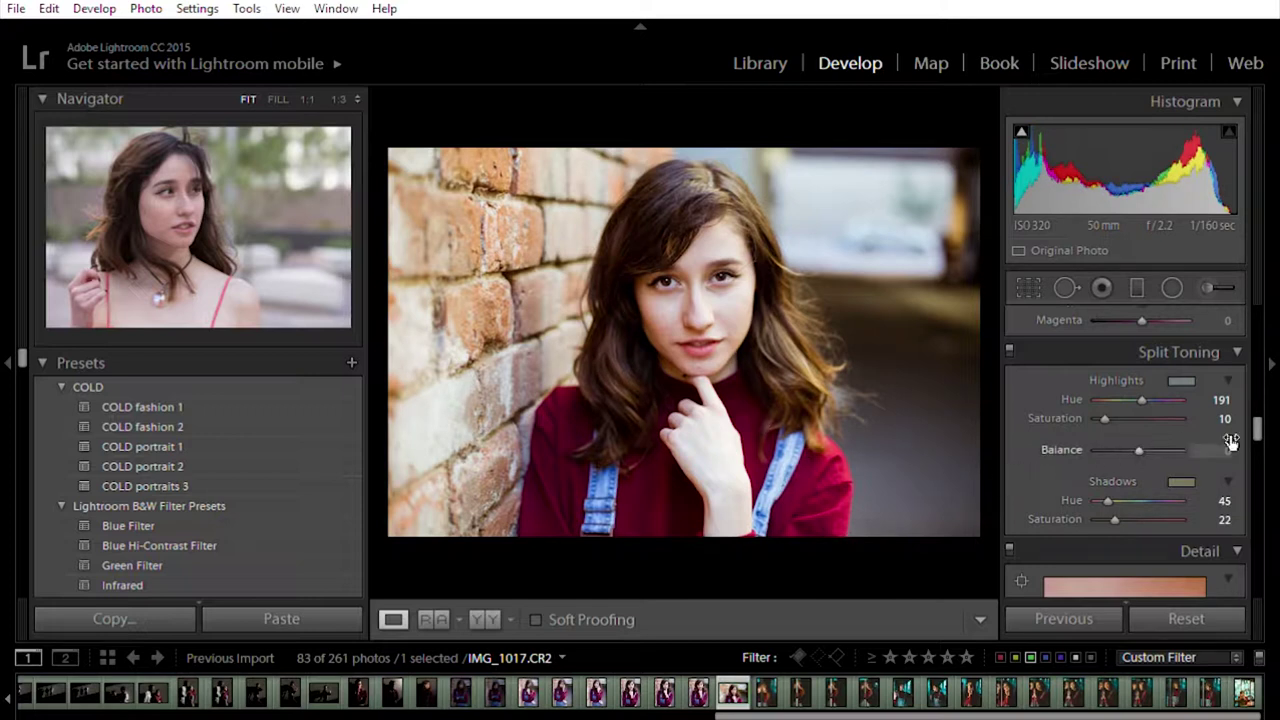
{"action": "mouse_move", "coordinate": [1138, 450]}
{"action": "left_mouse_down"}
{"action": "mouse_move", "coordinate": [1124, 450]}
{"action": "mouse_move", "coordinate": [1165, 450]}
{"action": "mouse_move", "coordinate": [1127, 450]}
{"action": "left_mouse_up"}
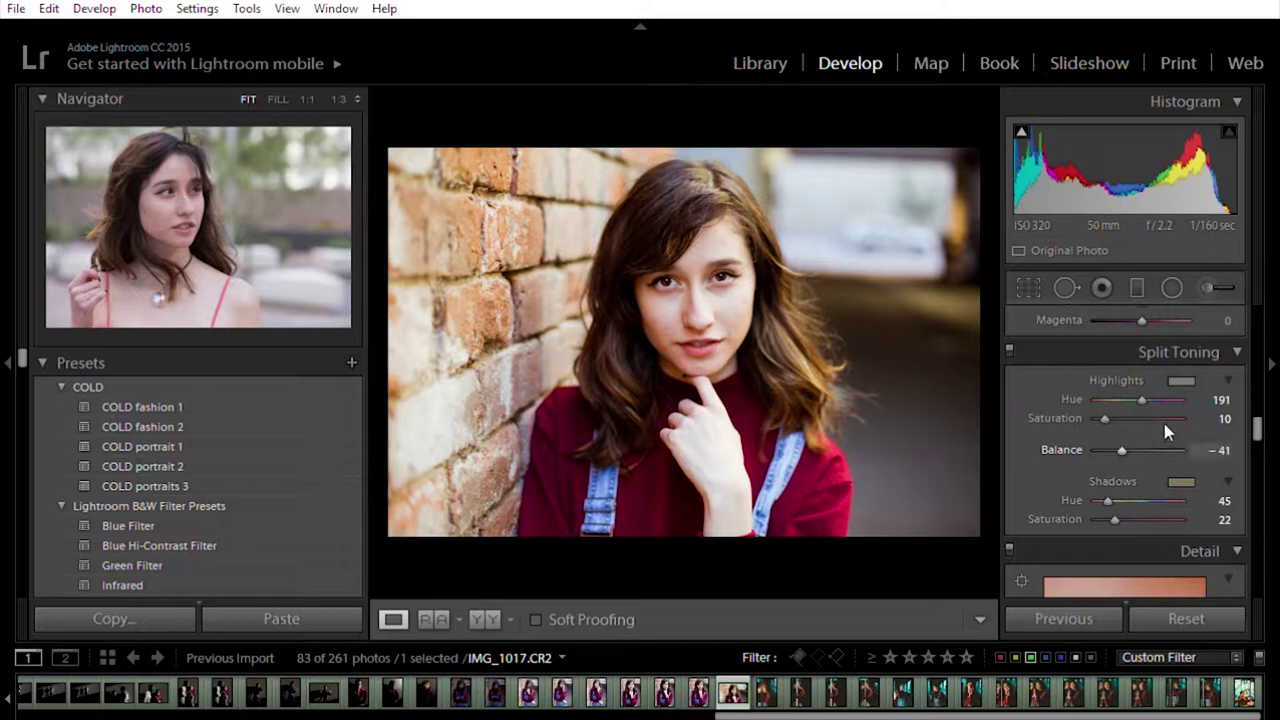
{"action": "left_click_drag", "start_coordinate": [1214, 416], "coordinate": [1223, 416]}
{"action": "key", "text": "ctrl+z"}
Step: Set the sharpening Amount for the portrait to 52
{"action": "scroll", "coordinate": [1050, 490], "scroll_direction": "down", "scroll_amount": 5}
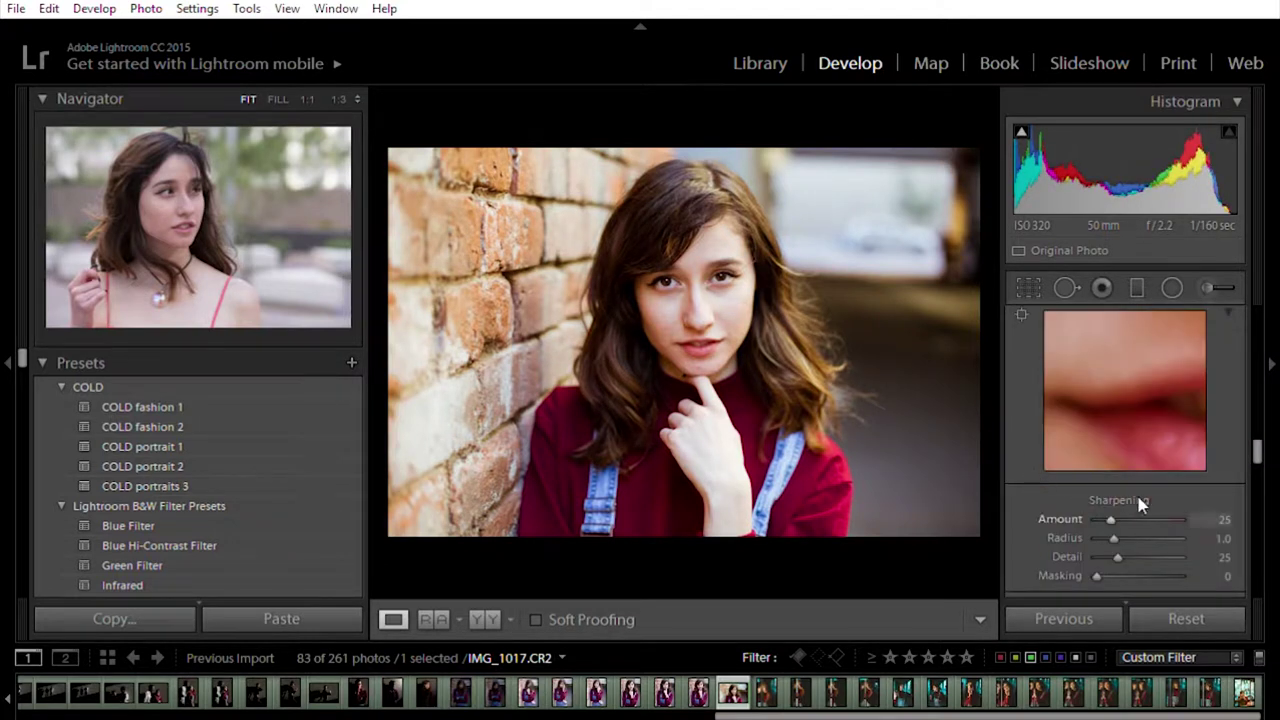
{"action": "left_click", "coordinate": [1125, 519]}
{"action": "scroll", "coordinate": [1068, 515], "scroll_direction": "down", "scroll_amount": 2}
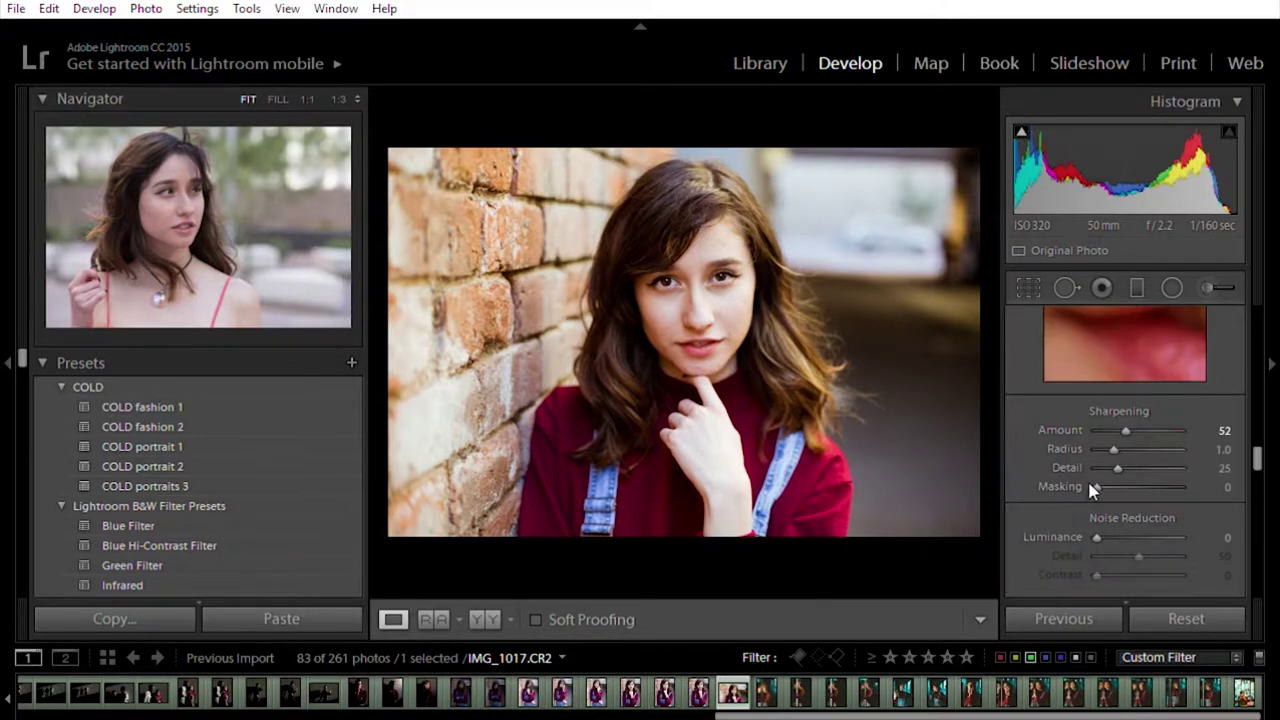
Step: Enable lens profile corrections, try Distortion at 0 before resetting it to 100, and set the lens Vignetting amount to 0
{"action": "scroll", "coordinate": [1076, 495], "scroll_direction": "down", "scroll_amount": 3}
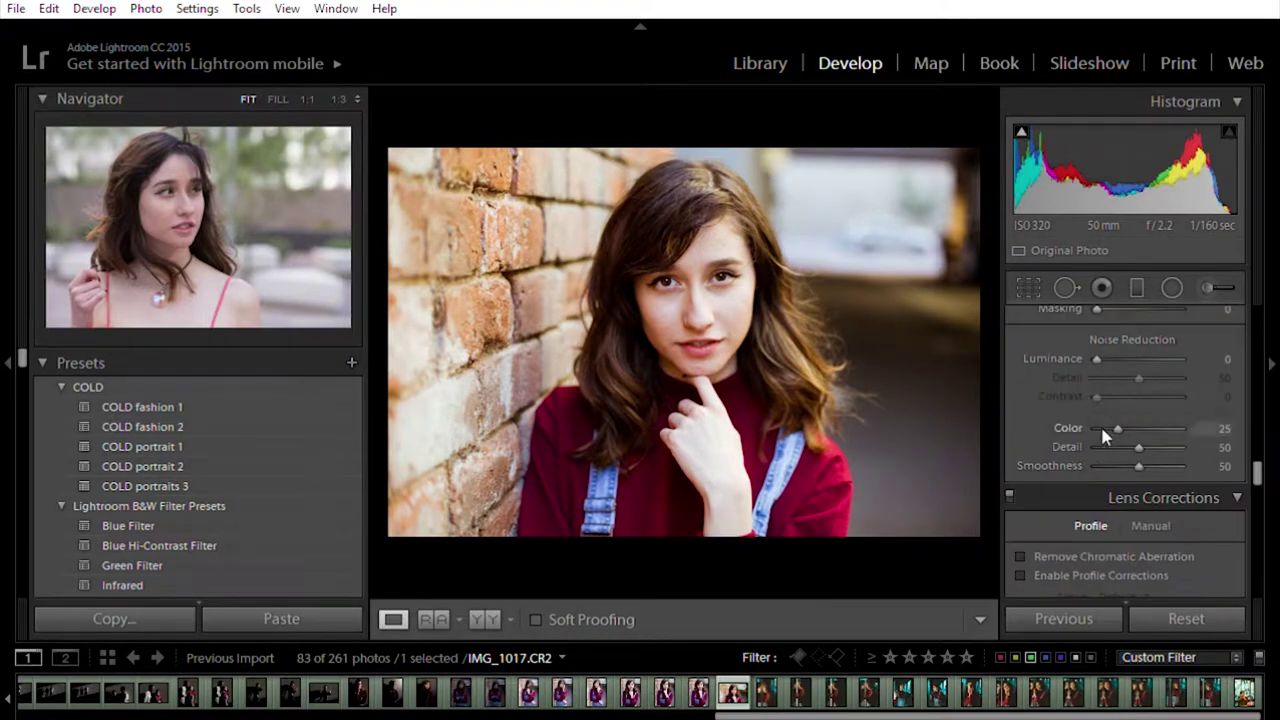
{"action": "scroll", "coordinate": [1055, 479], "scroll_direction": "down", "scroll_amount": 2}
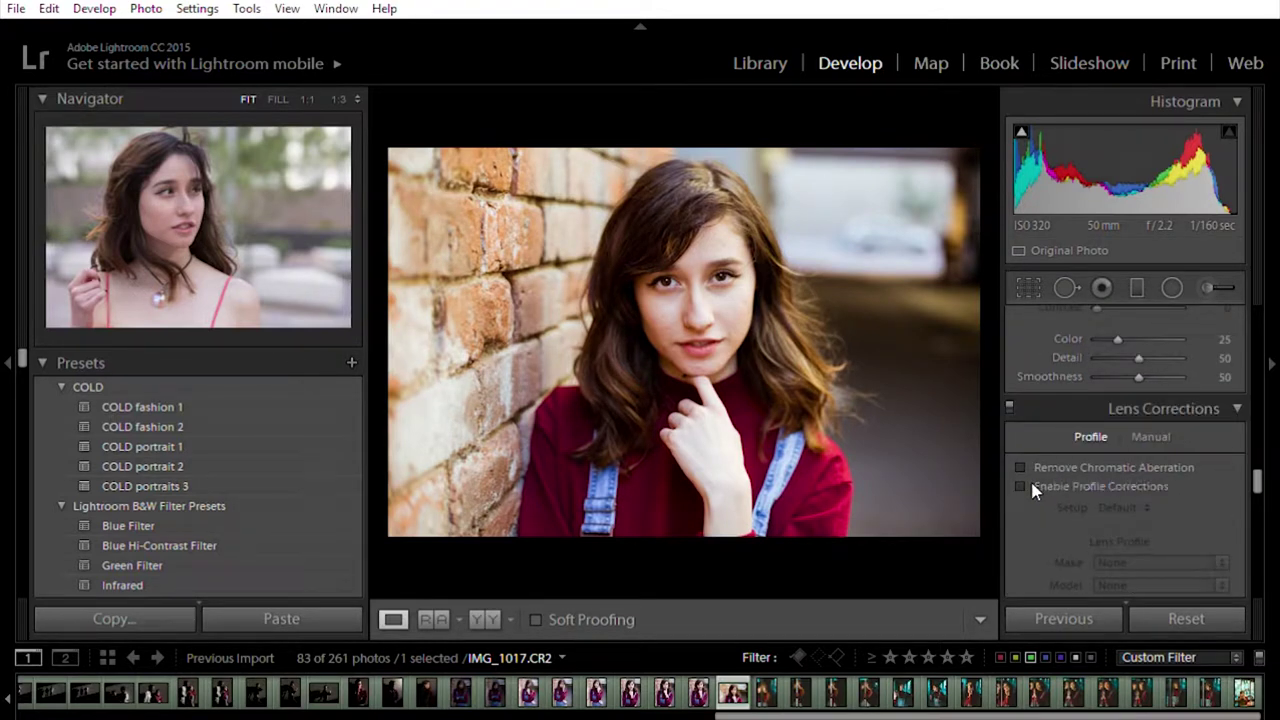
{"action": "scroll", "coordinate": [1054, 500], "scroll_direction": "down", "scroll_amount": 2}
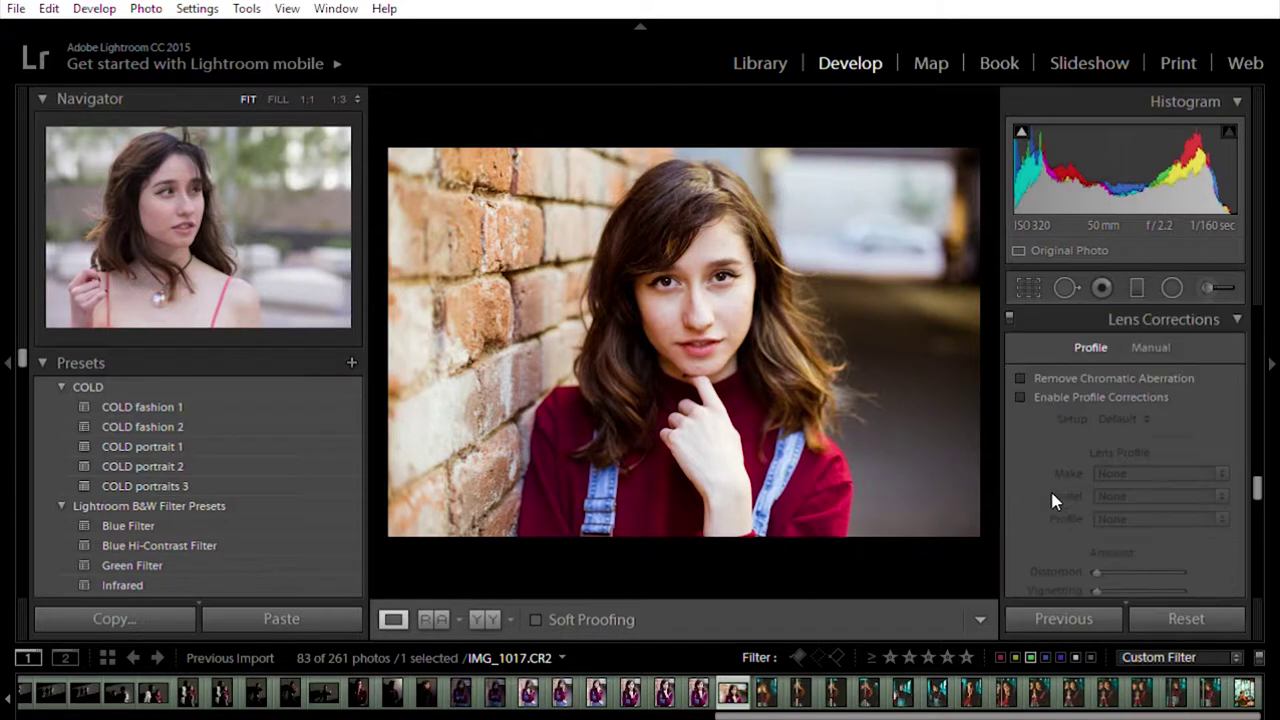
{"action": "left_click", "coordinate": [1073, 397]}
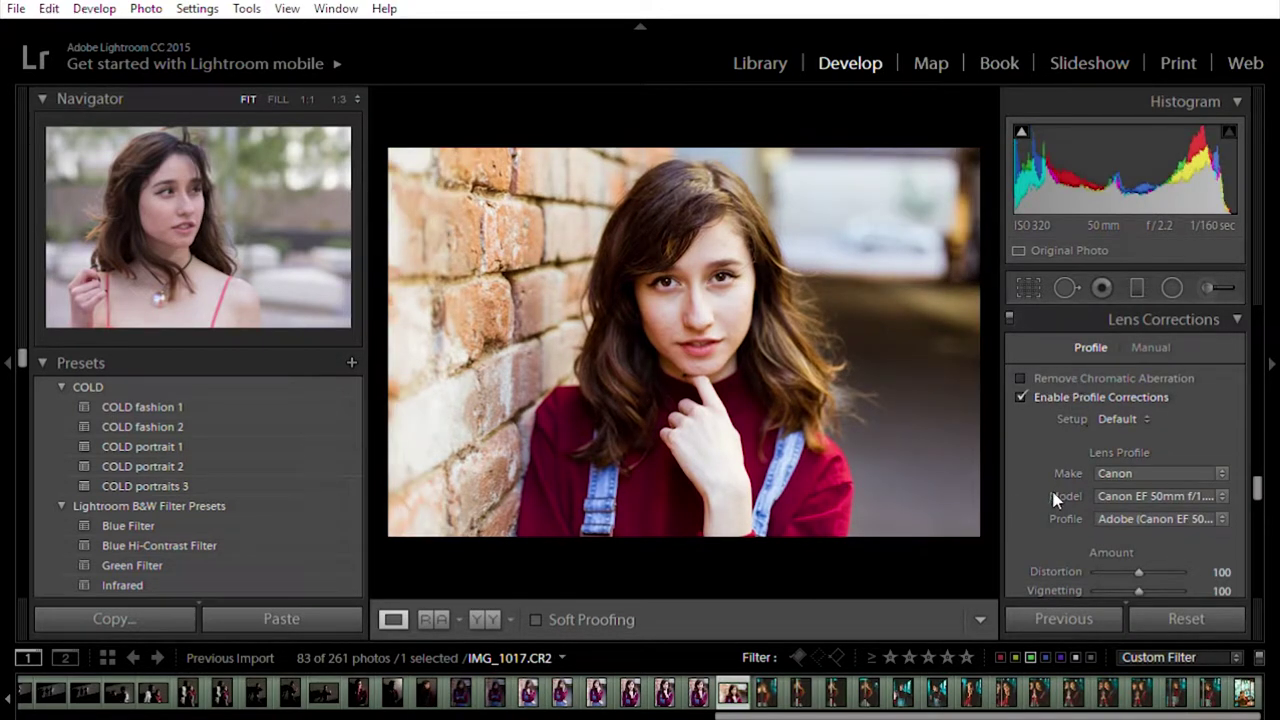
{"action": "scroll", "coordinate": [1060, 490], "scroll_direction": "down", "scroll_amount": 2}
{"action": "left_click_drag", "start_coordinate": [1137, 483], "coordinate": [1031, 481]}
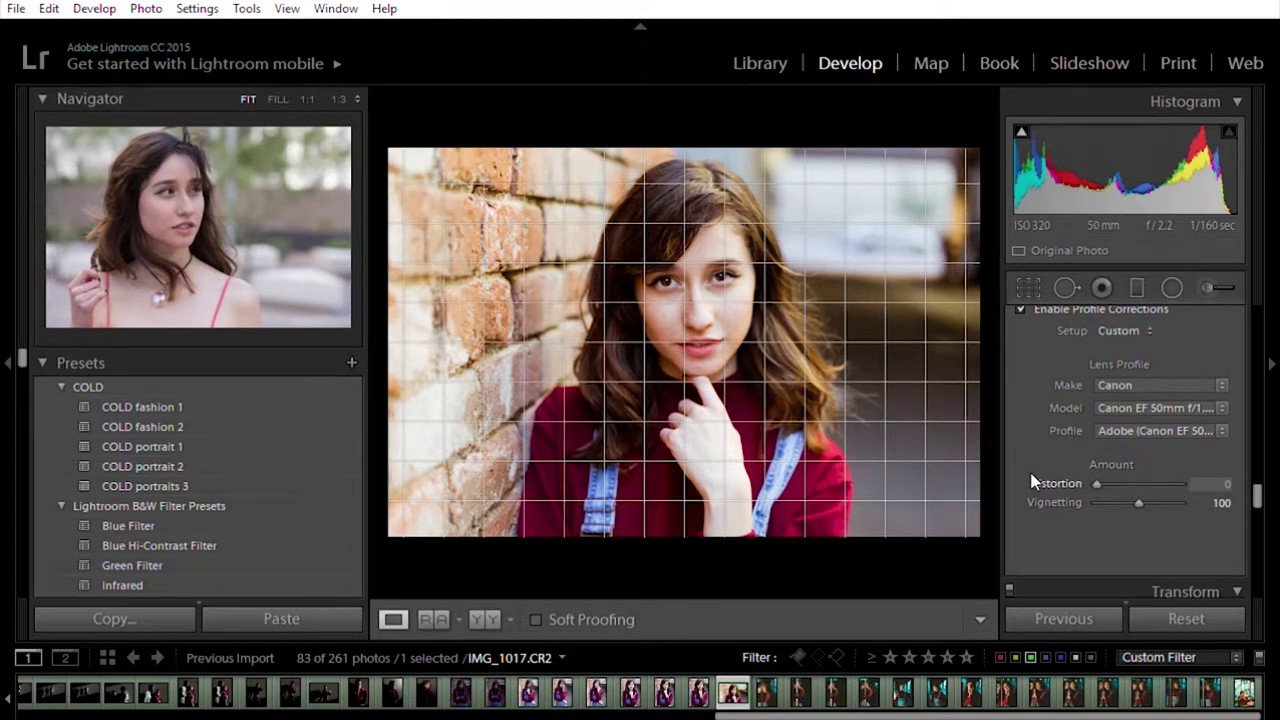
{"action": "double_click", "coordinate": [1034, 483]}
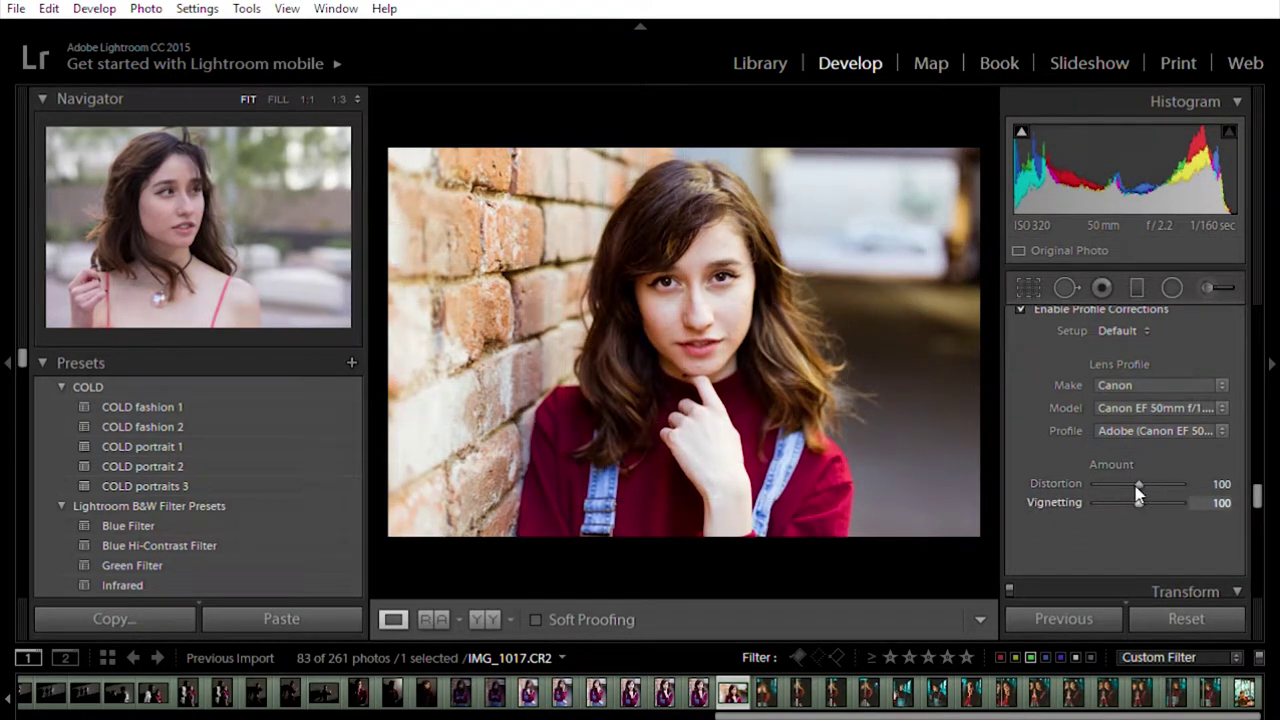
{"action": "left_click_drag", "start_coordinate": [1137, 498], "coordinate": [994, 491]}
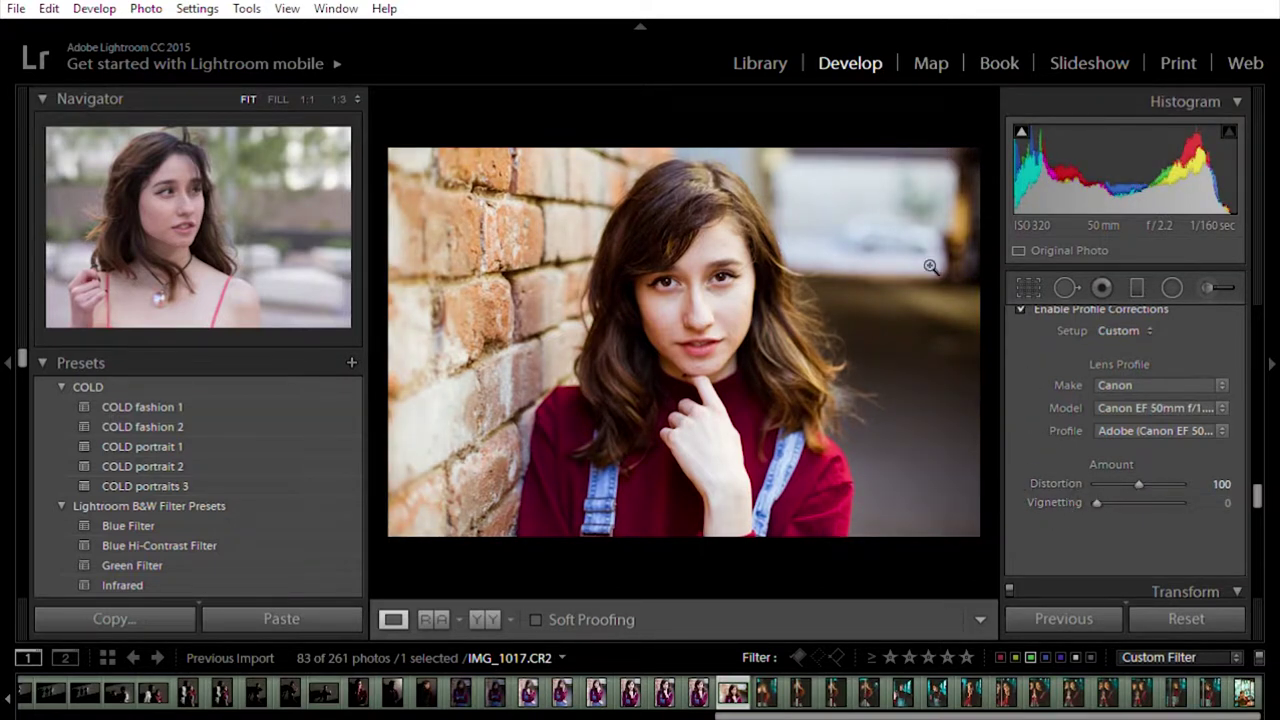
Step: Set the Vertical transform to -7, and try a slight Rotate adjustment before undoing it
{"action": "scroll", "coordinate": [1110, 515], "scroll_direction": "down", "scroll_amount": 5}
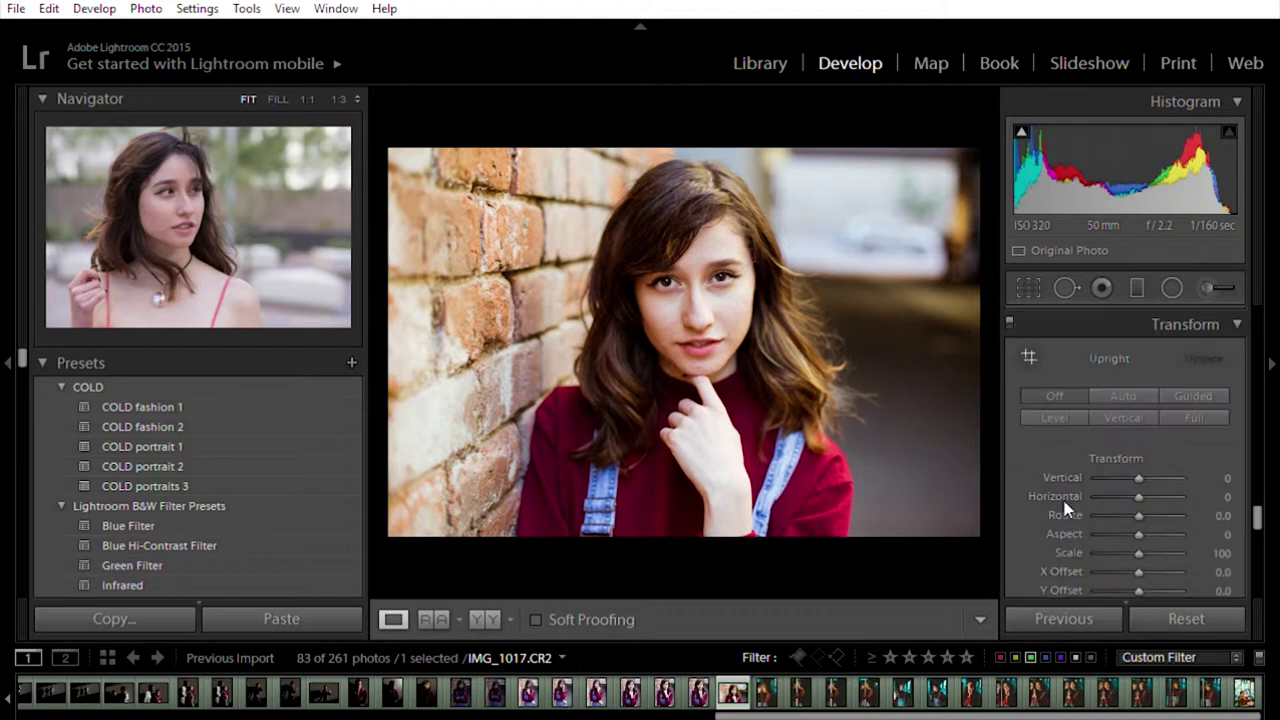
{"action": "scroll", "coordinate": [1065, 512], "scroll_direction": "down", "scroll_amount": 2}
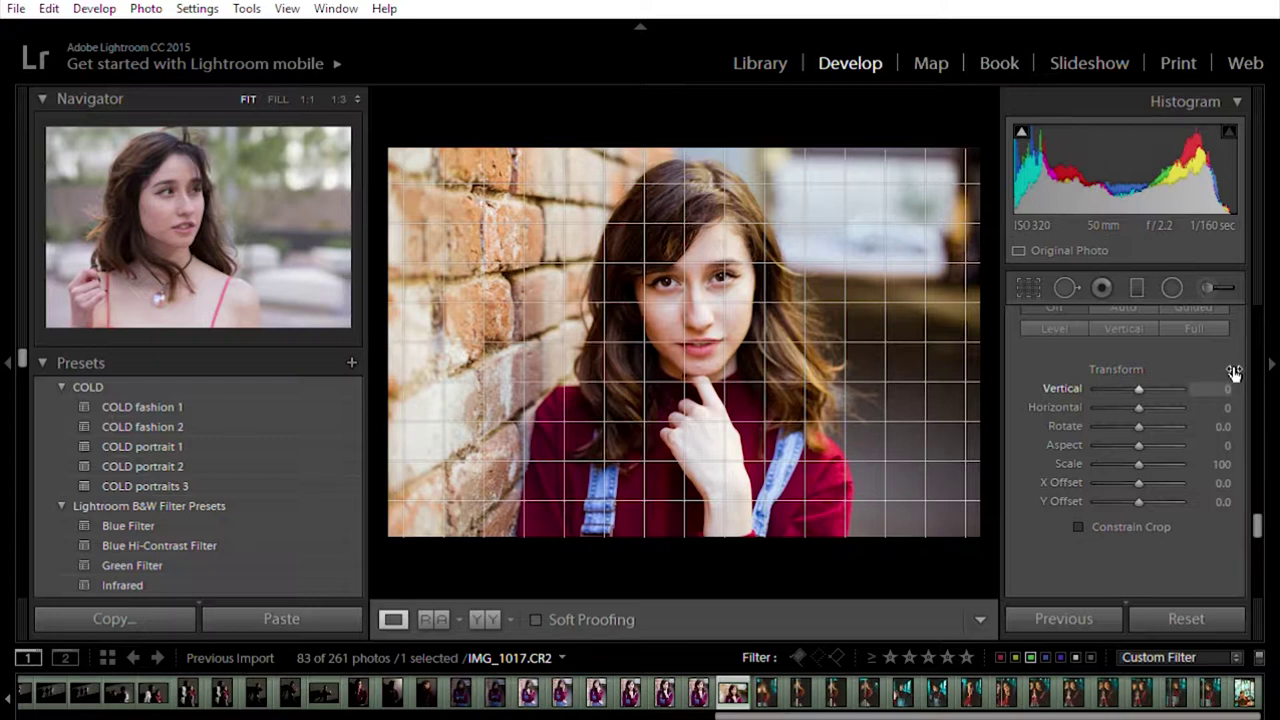
{"action": "left_click_drag", "start_coordinate": [1227, 388], "coordinate": [1220, 388]}
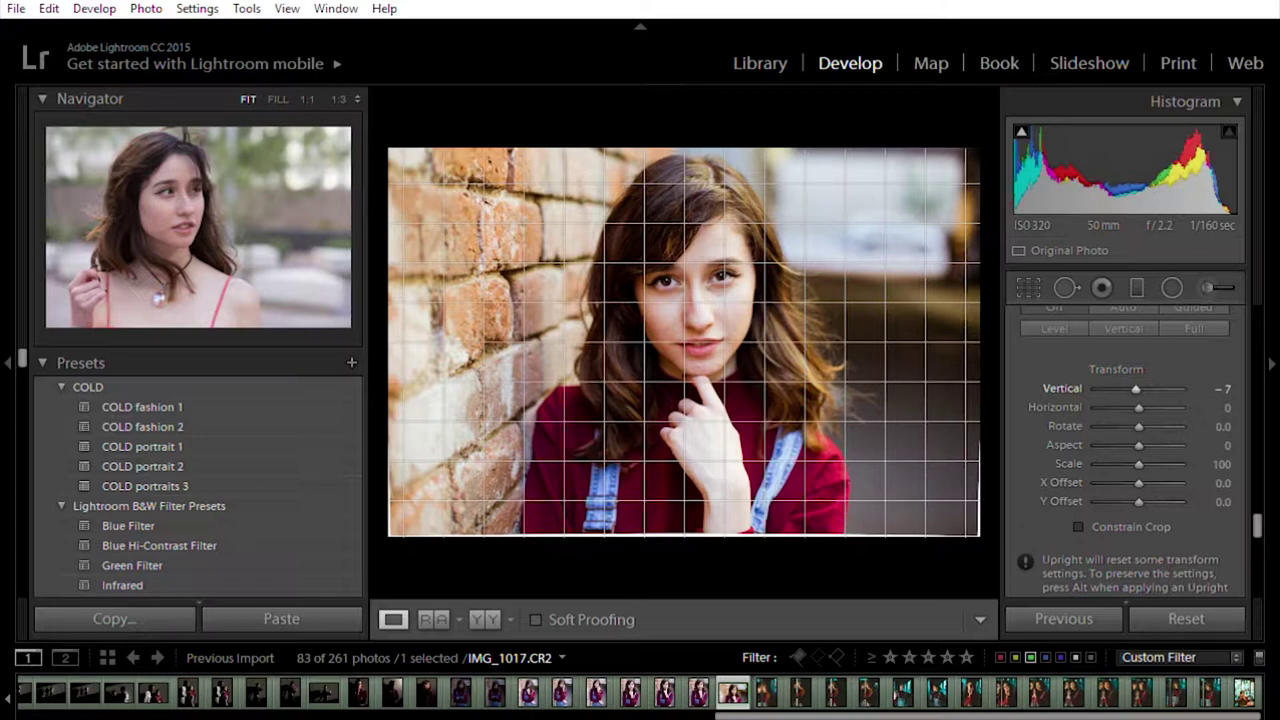
{"action": "left_click_drag", "start_coordinate": [1232, 421], "coordinate": [1218, 414]}
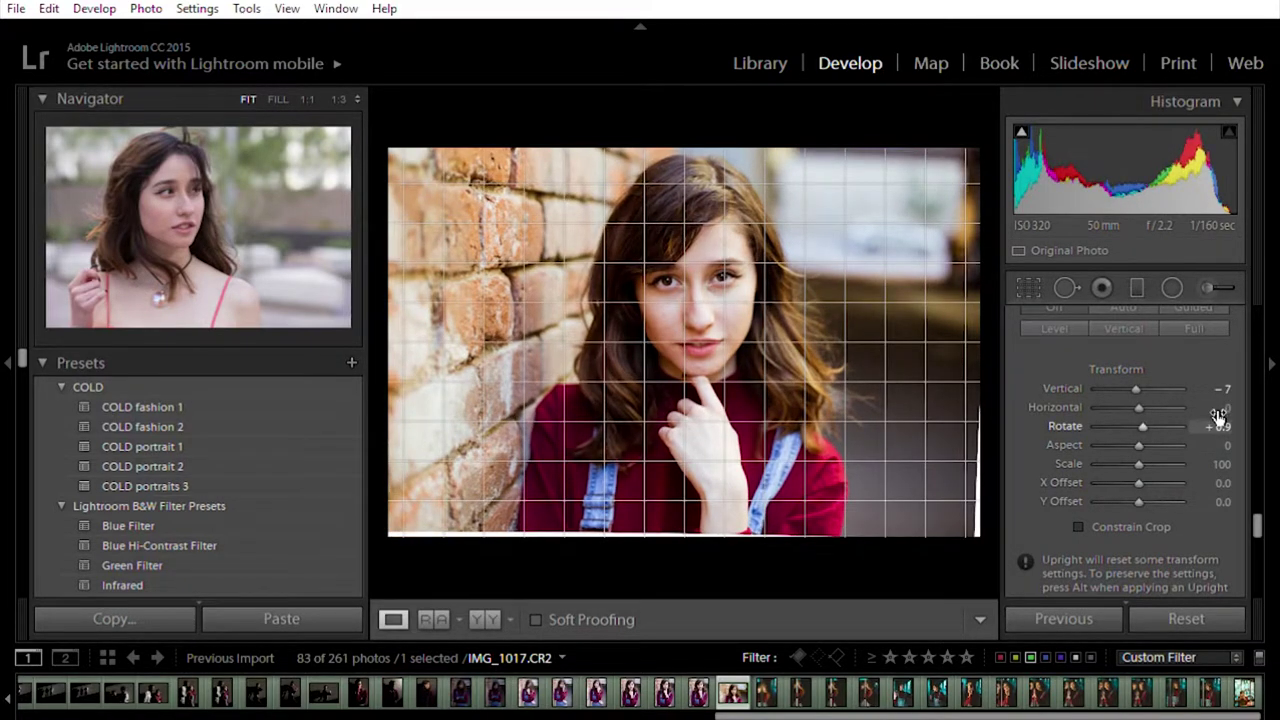
{"action": "key", "text": "ctrl+z"}
Step: Set the transform Aspect to +14 and X Offset to -1.6, with the crop constrained to the image
{"action": "left_click_drag", "start_coordinate": [1142, 445], "coordinate": [1146, 445]}
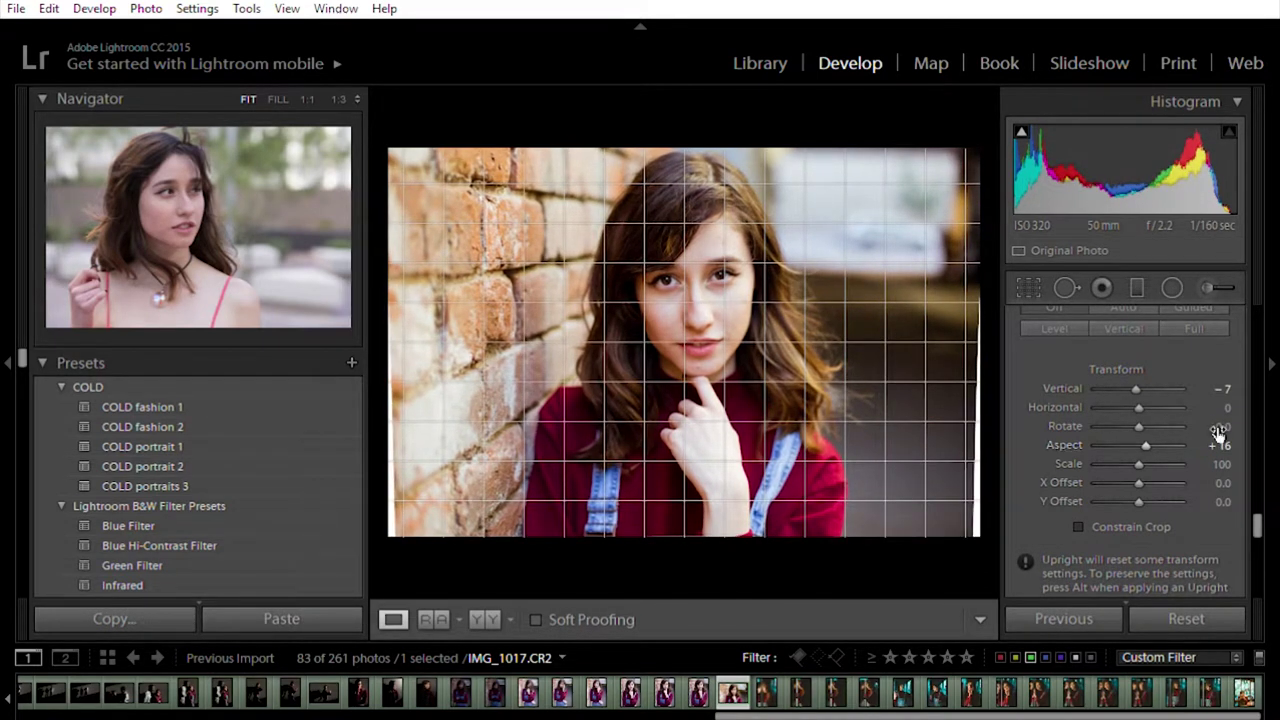
{"action": "left_click", "coordinate": [1080, 525]}
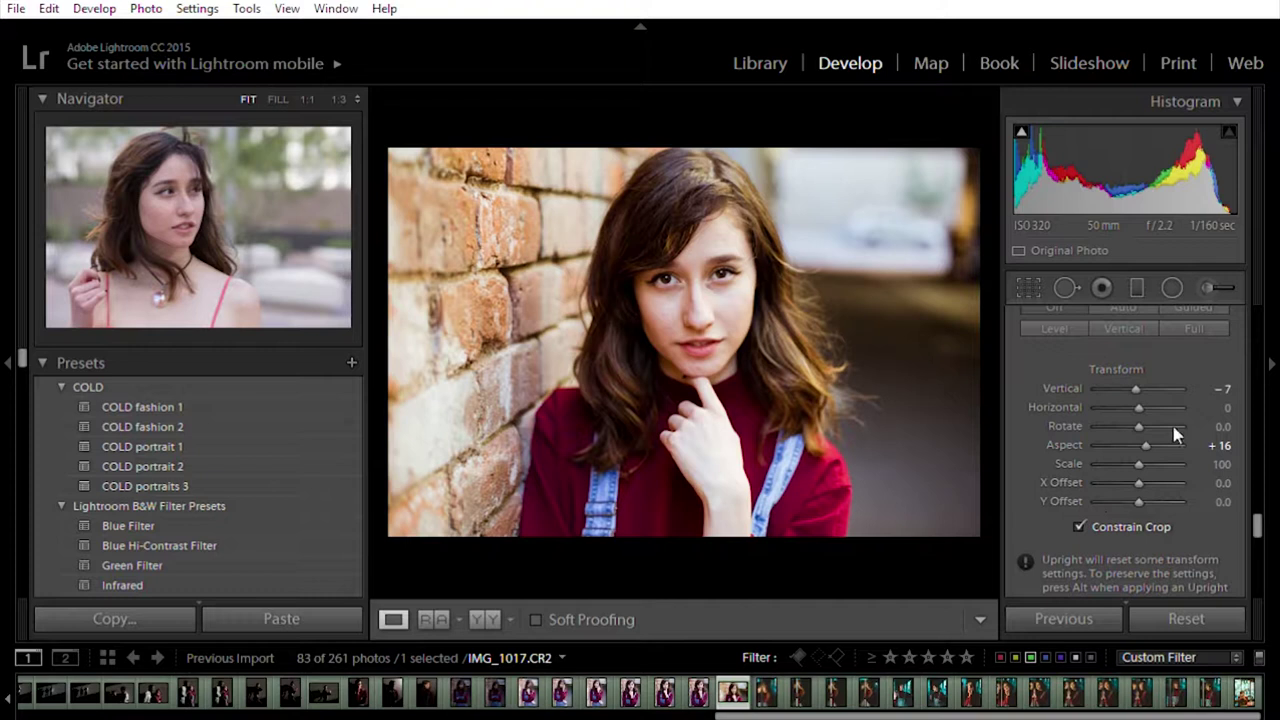
{"action": "left_click_drag", "start_coordinate": [1228, 440], "coordinate": [1216, 445]}
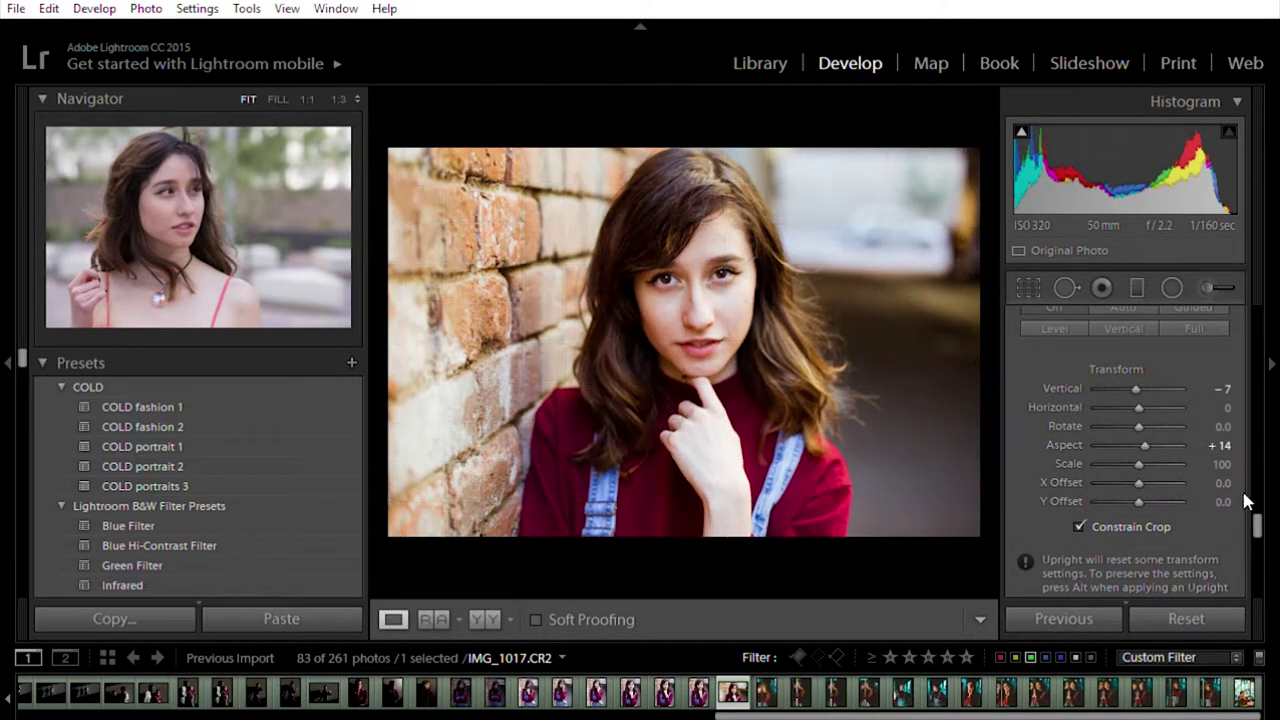
{"action": "left_click_drag", "start_coordinate": [1222, 482], "coordinate": [1205, 482]}
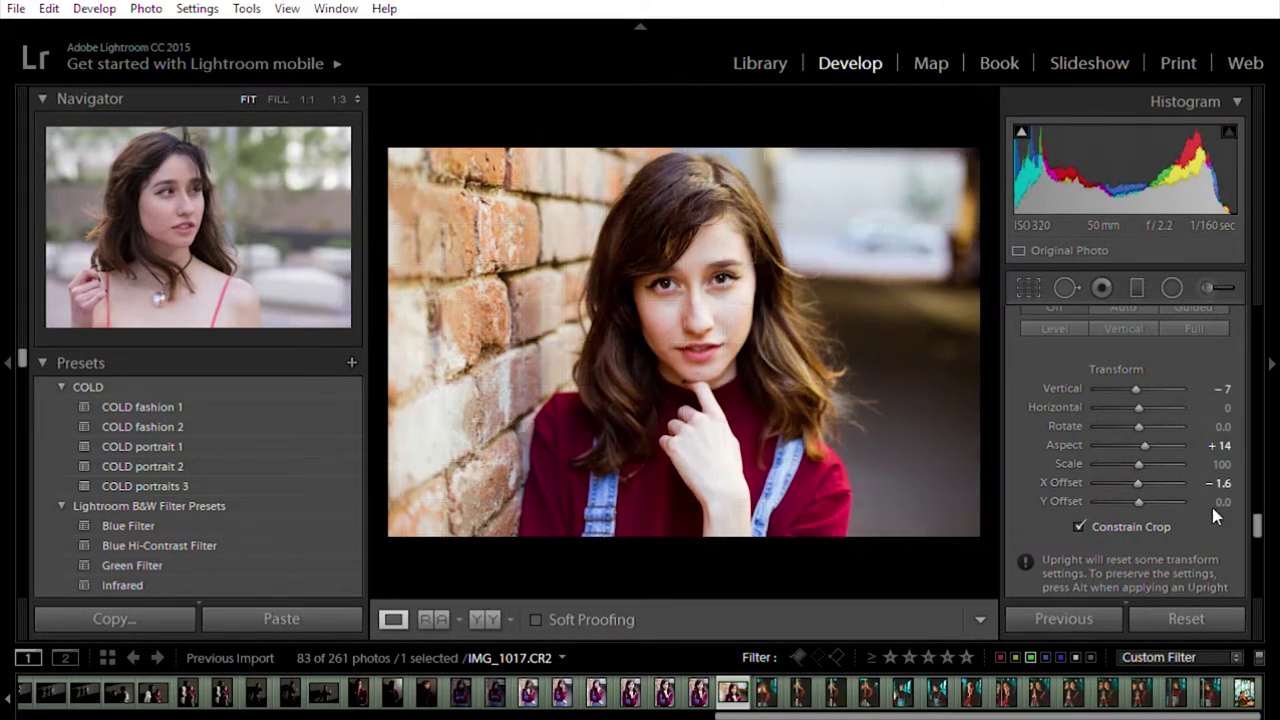
Step: Add a Color Priority post-crop vignette with Amount -7, Midpoint 22, Roundness +23 and Feather 61
{"action": "scroll", "coordinate": [1162, 517], "scroll_direction": "down", "scroll_amount": 5}
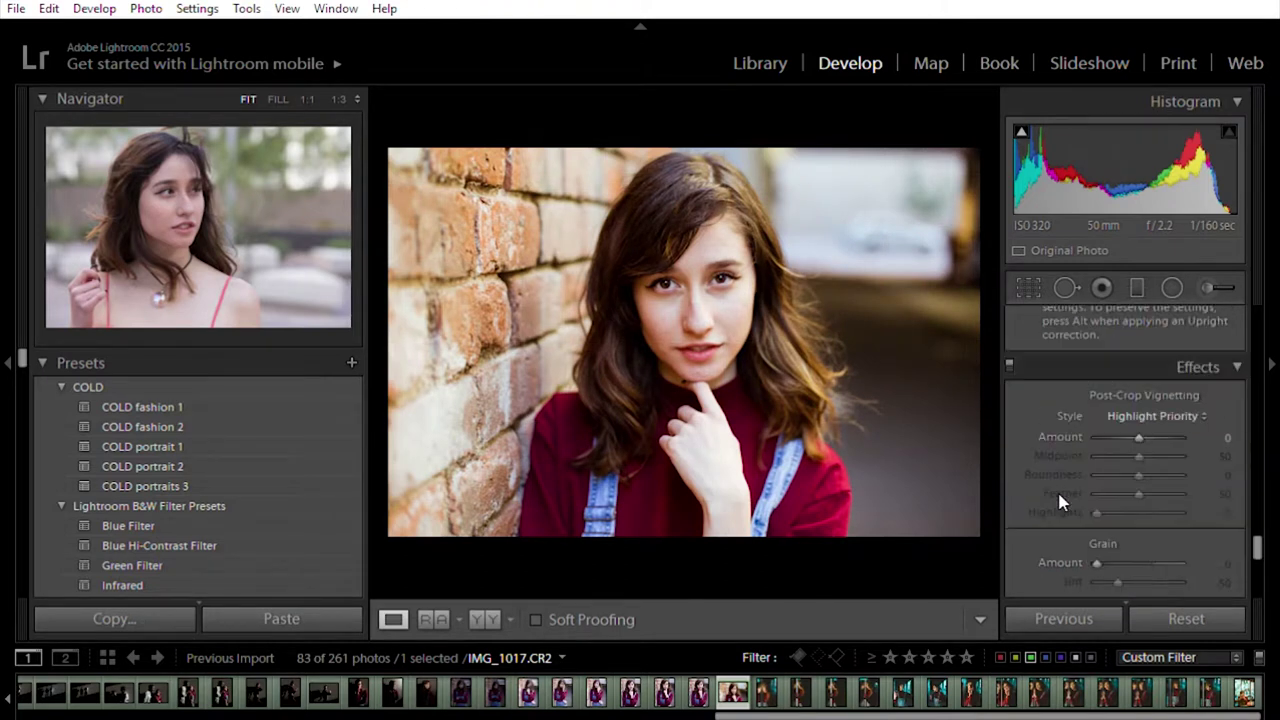
{"action": "left_click", "coordinate": [1161, 416]}
{"action": "left_click", "coordinate": [1146, 444]}
{"action": "left_click_drag", "start_coordinate": [1139, 437], "coordinate": [1136, 436]}
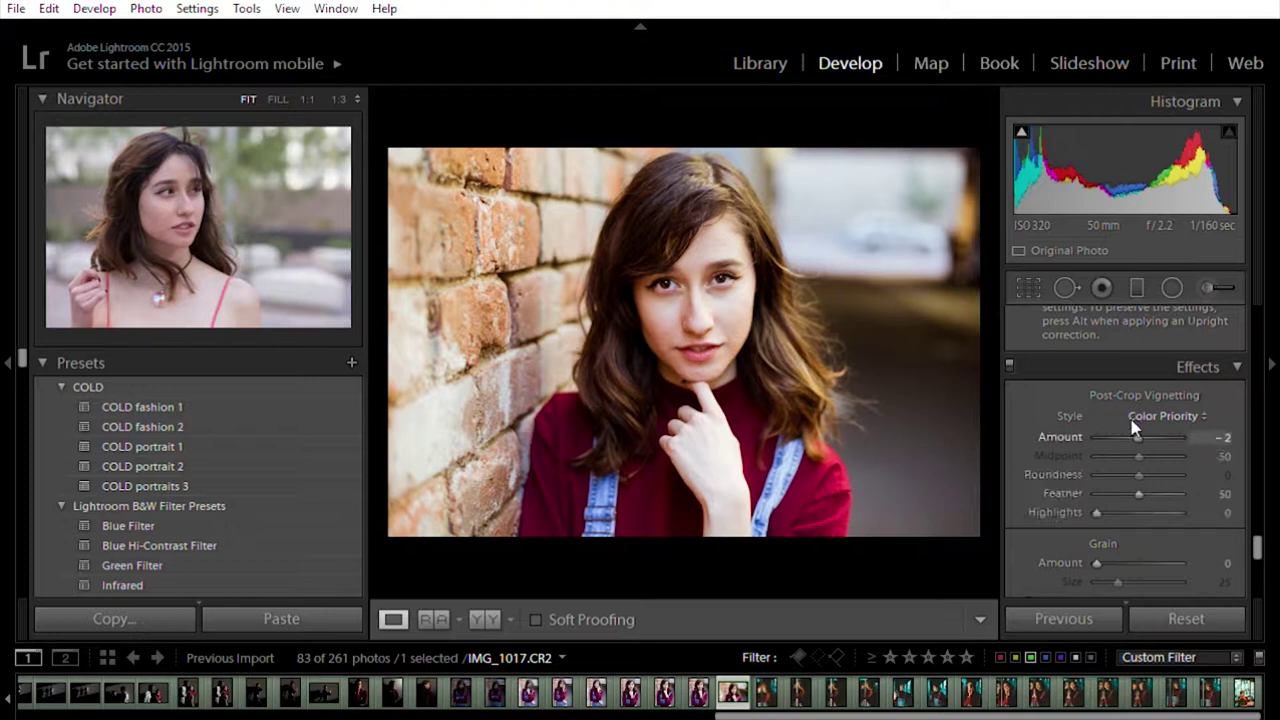
{"action": "left_click_drag", "start_coordinate": [1214, 452], "coordinate": [1230, 486]}
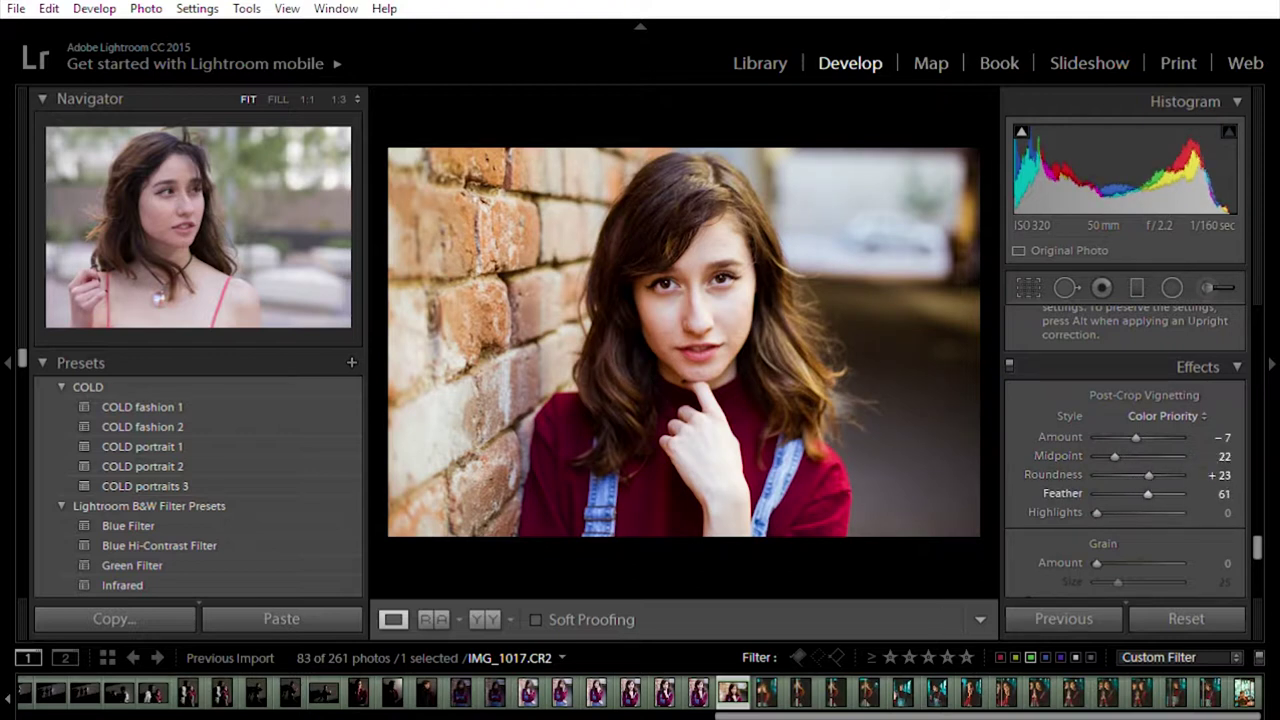
Step: Strengthen the post-crop vignette to Amount -10 and Midpoint 15, keeping the Color Priority style
{"action": "left_click_drag", "start_coordinate": [1222, 437], "coordinate": [1222, 437]}
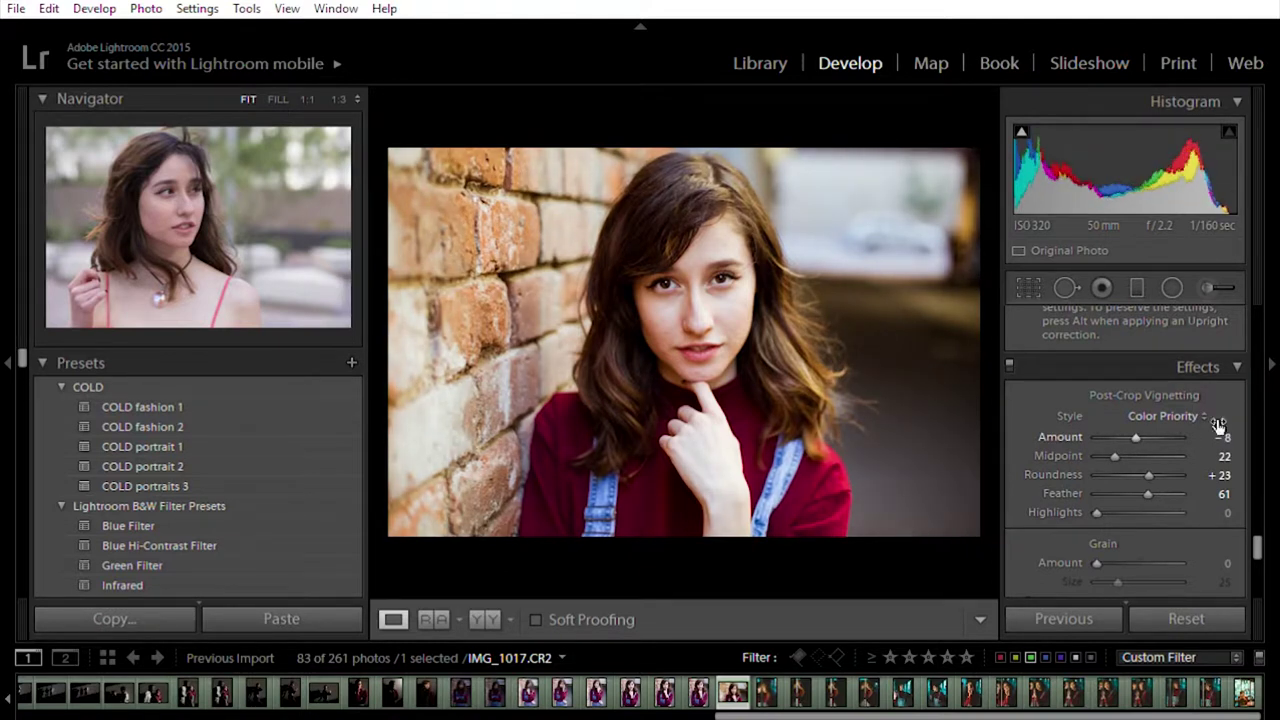
{"action": "left_click_drag", "start_coordinate": [1116, 455], "coordinate": [1112, 451]}
{"action": "left_click", "coordinate": [1166, 421]}
{"action": "left_click", "coordinate": [1165, 418]}
{"action": "left_click_drag", "start_coordinate": [1135, 428], "coordinate": [1132, 422]}
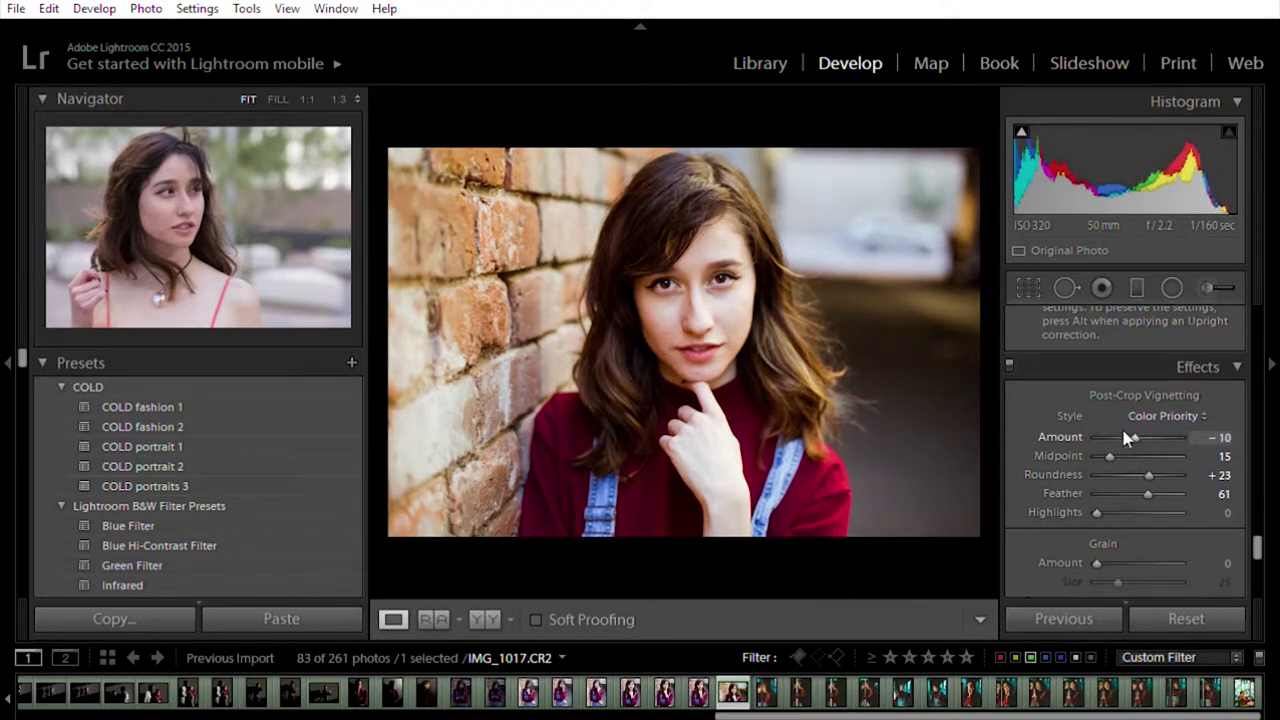
Step: Add film grain to the portrait with an Amount of 26
{"action": "scroll", "coordinate": [1078, 496], "scroll_direction": "down", "scroll_amount": 2}
{"action": "left_click_drag", "start_coordinate": [1096, 473], "coordinate": [1121, 464]}
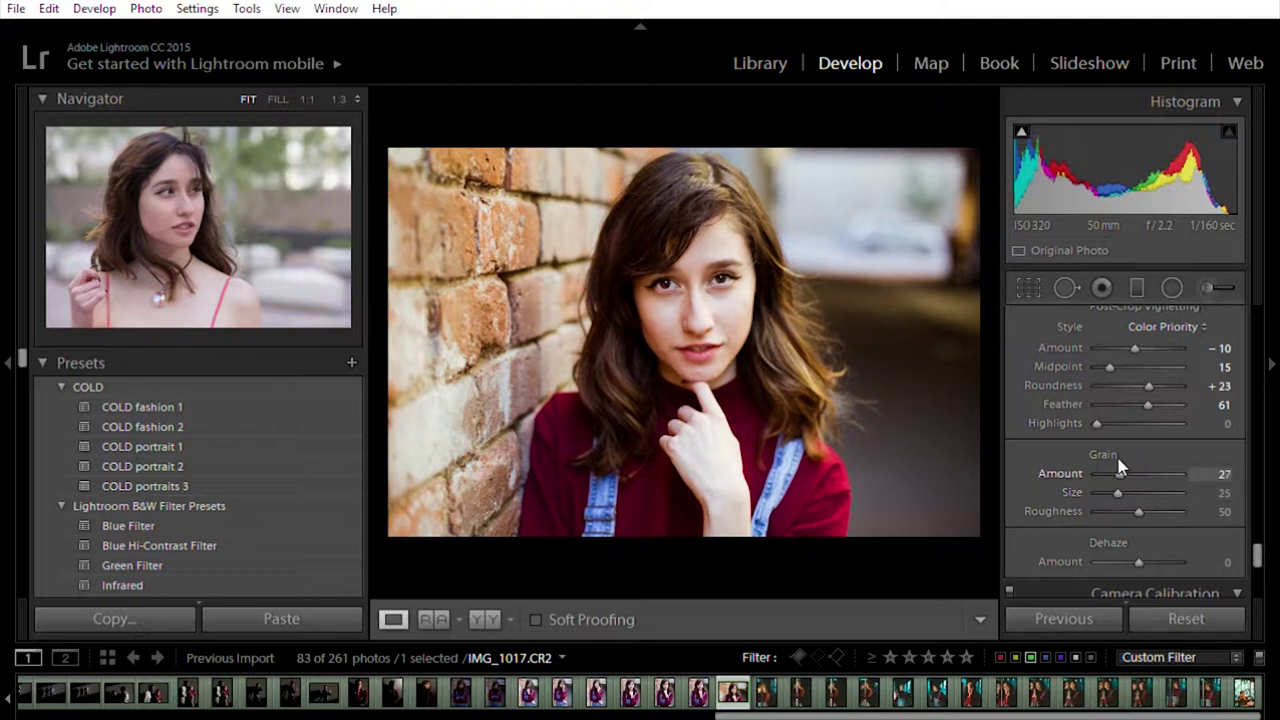
{"action": "scroll", "coordinate": [1060, 494], "scroll_direction": "down", "scroll_amount": 3}
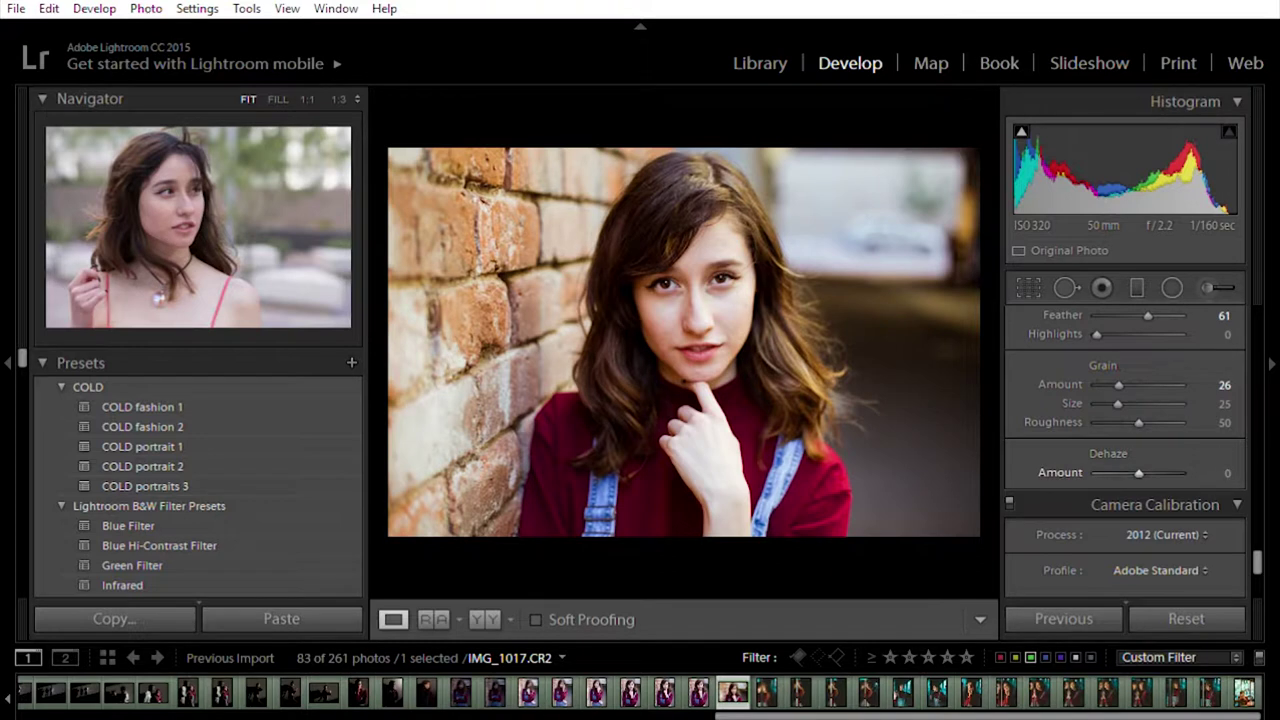
Step: Try Dehaze amounts between -8 and +1 on the portrait, and reset the Dehaze Amount to 0
{"action": "left_click_drag", "start_coordinate": [1134, 473], "coordinate": [1135, 473]}
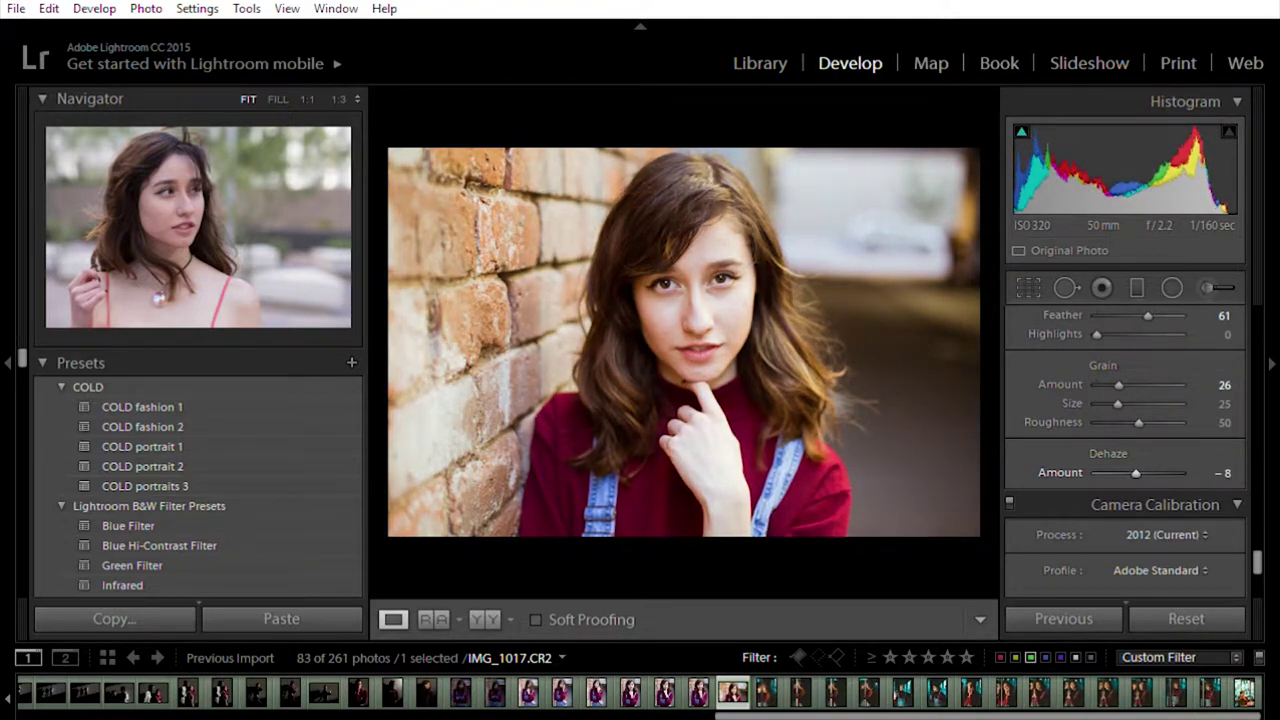
{"action": "key", "text": "Up"}
{"action": "key", "text": "Up"}
{"action": "key", "text": "Up"}
{"action": "key", "text": "Up"}
{"action": "key", "text": "Up"}
{"action": "key", "text": "Up"}
{"action": "key", "text": "Up"}
{"action": "key", "text": "Up"}
{"action": "key", "text": "Up"}
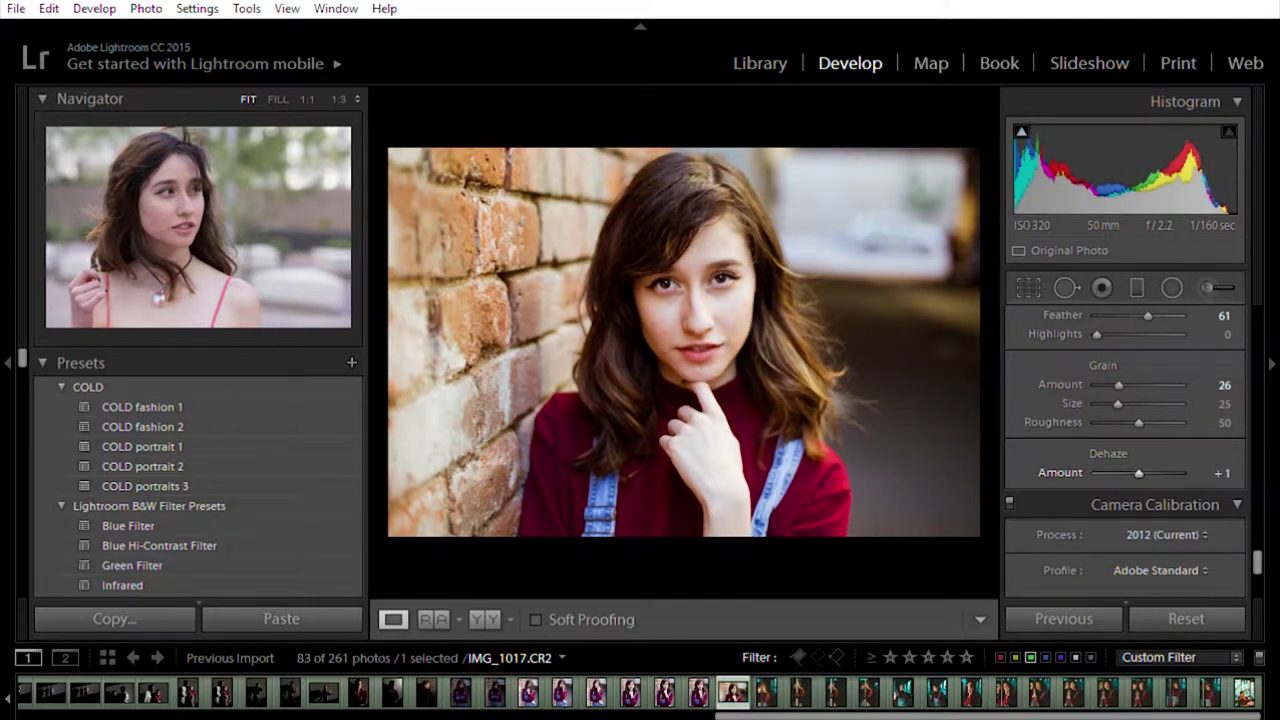
{"action": "key", "text": "Down"}
{"action": "key", "text": "Down"}
{"action": "key", "text": "Down"}
{"action": "key", "text": "Down"}
{"action": "key", "text": "Down"}
{"action": "key", "text": "Down"}
{"action": "key", "text": "Down"}
{"action": "key", "text": "Down"}
{"action": "left_click", "coordinate": [1219, 467]}
{"action": "type", "text": "0"}
{"action": "key", "text": "Return"}
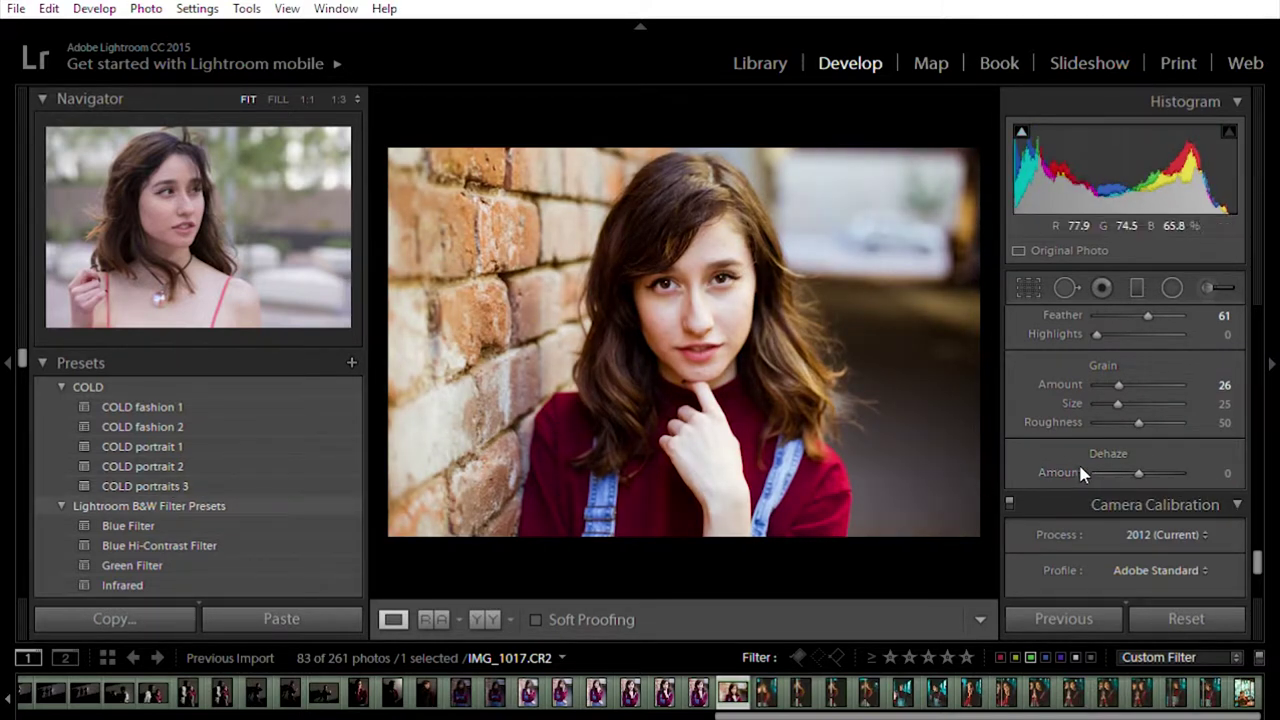
Step: Shift the camera calibration colours with Blue Primary Hue at -43 and Red Primary Hue at +14
{"action": "scroll", "coordinate": [1075, 477], "scroll_direction": "down", "scroll_amount": 5}
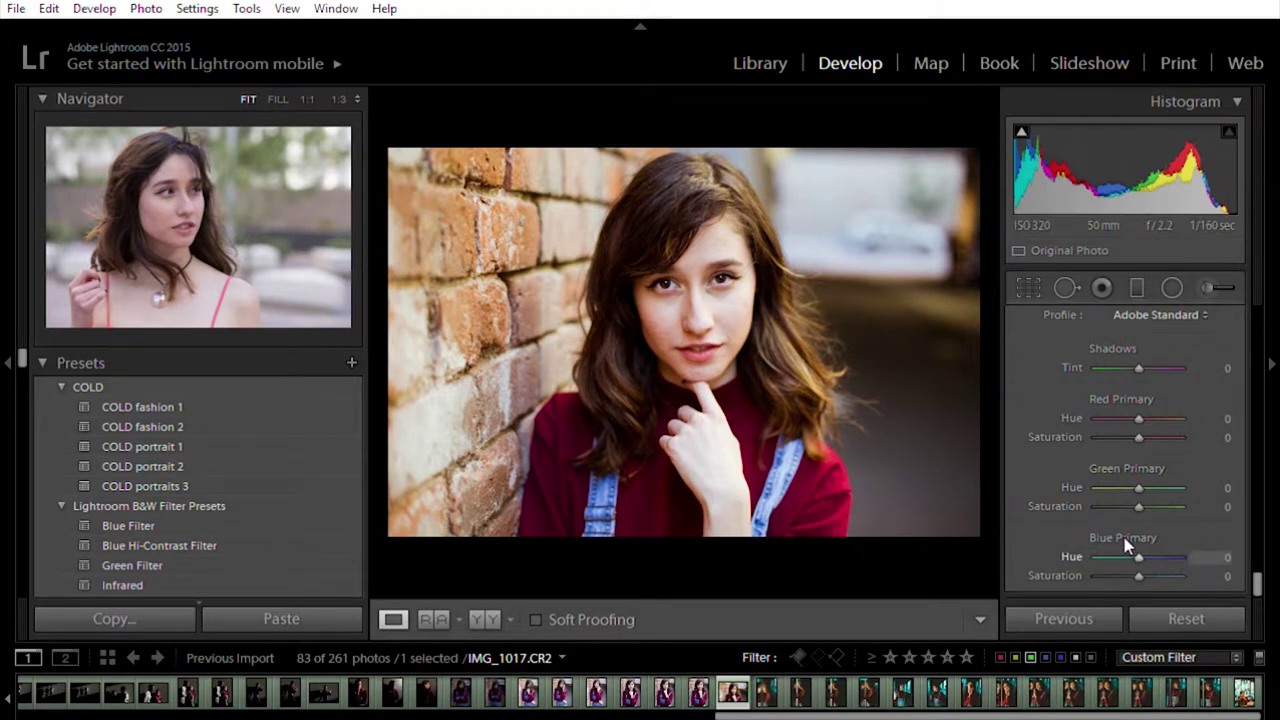
{"action": "scroll", "coordinate": [1106, 520], "scroll_direction": "up", "scroll_amount": 2}
{"action": "scroll", "coordinate": [1103, 434], "scroll_direction": "down", "scroll_amount": 2}
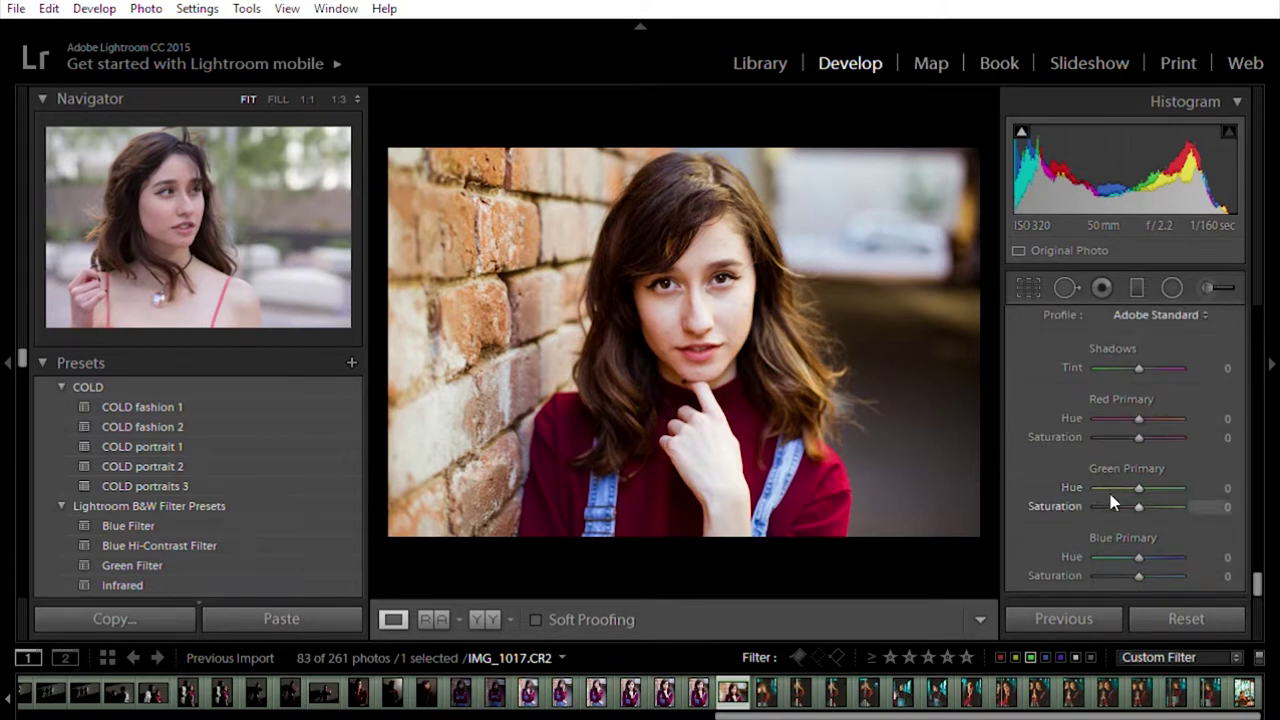
{"action": "left_click_drag", "start_coordinate": [1138, 556], "coordinate": [1120, 556]}
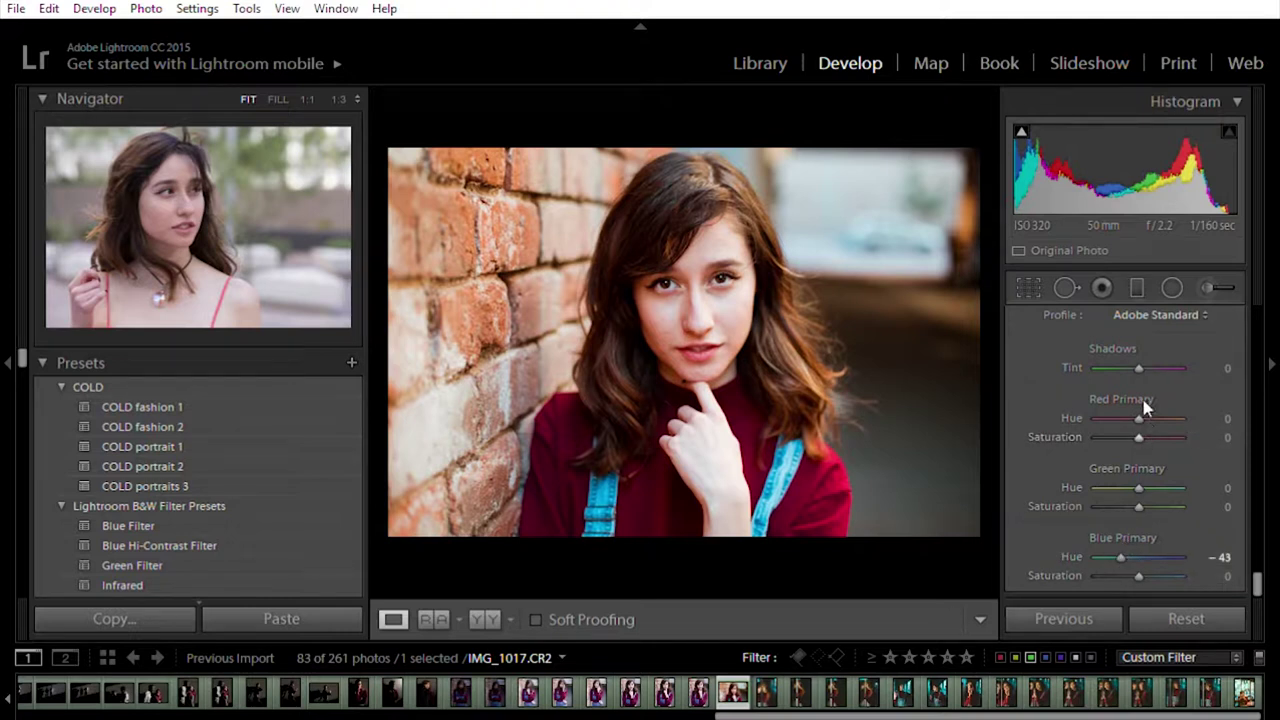
{"action": "left_click", "coordinate": [1217, 416]}
{"action": "type", "text": "11"}
{"action": "key", "text": "Return"}
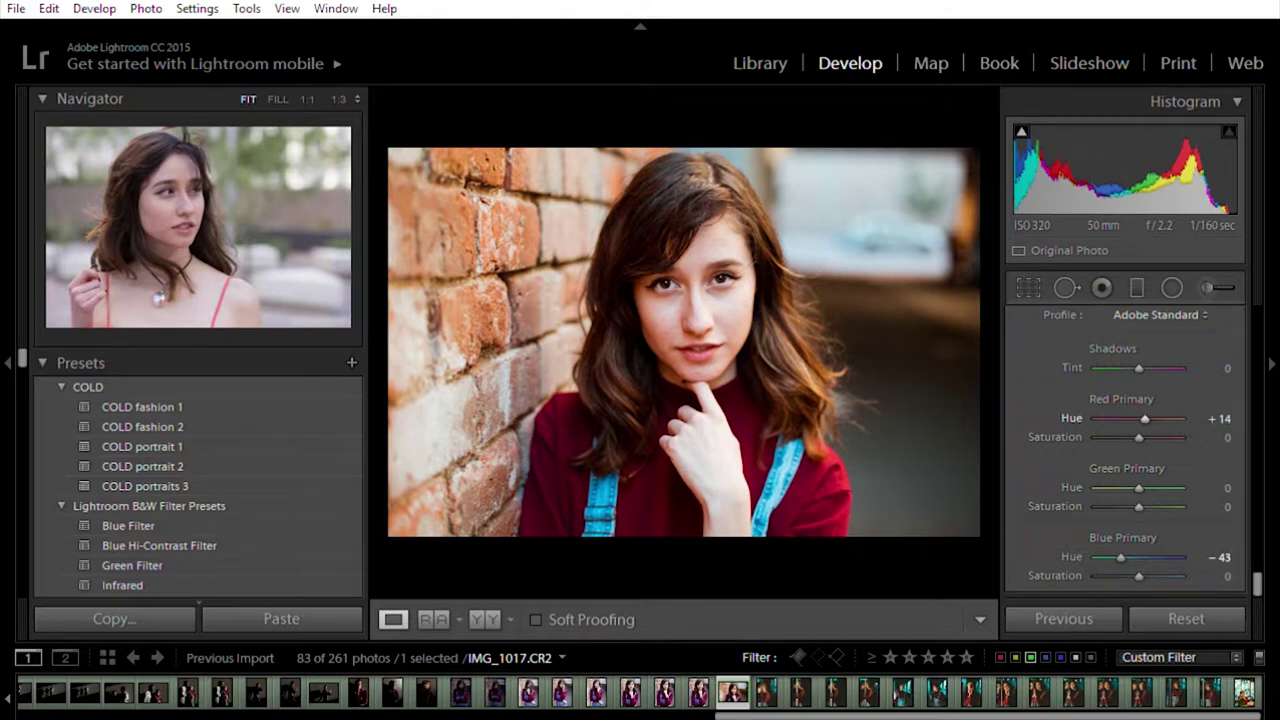
Step: Set the calibration's Blue Primary Saturation to +23 and fine-tune the Red Primary Hue to +15
{"action": "left_click", "coordinate": [1218, 576]}
{"action": "type", "text": "23"}
{"action": "key", "text": "Return"}
{"action": "left_click_drag", "start_coordinate": [1218, 576], "coordinate": [1155, 576]}
{"action": "key", "text": "Up"}
{"action": "key", "text": "Up"}
{"action": "key", "text": "Up"}
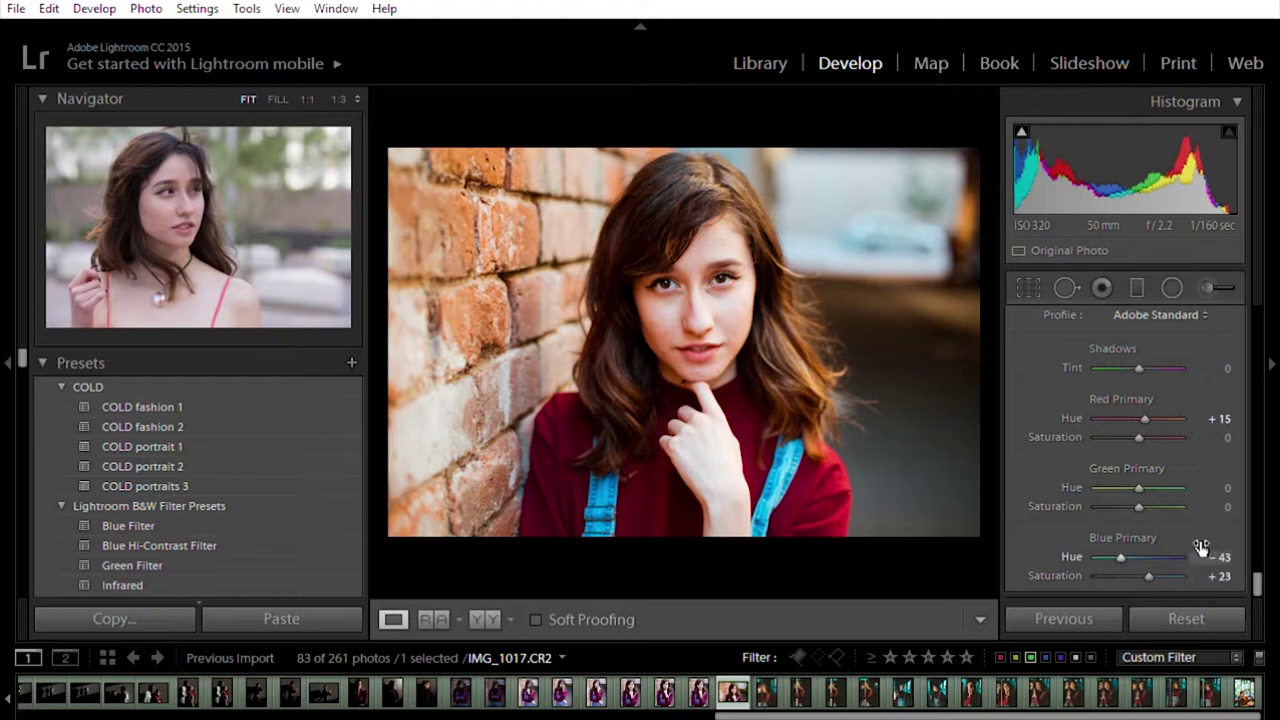
Step: Try a Green Primary Hue of -52 in the camera calibration and settle on -7
{"action": "left_click_drag", "start_coordinate": [1224, 484], "coordinate": [1220, 484]}
{"action": "left_click_drag", "start_coordinate": [1139, 488], "coordinate": [1117, 488]}
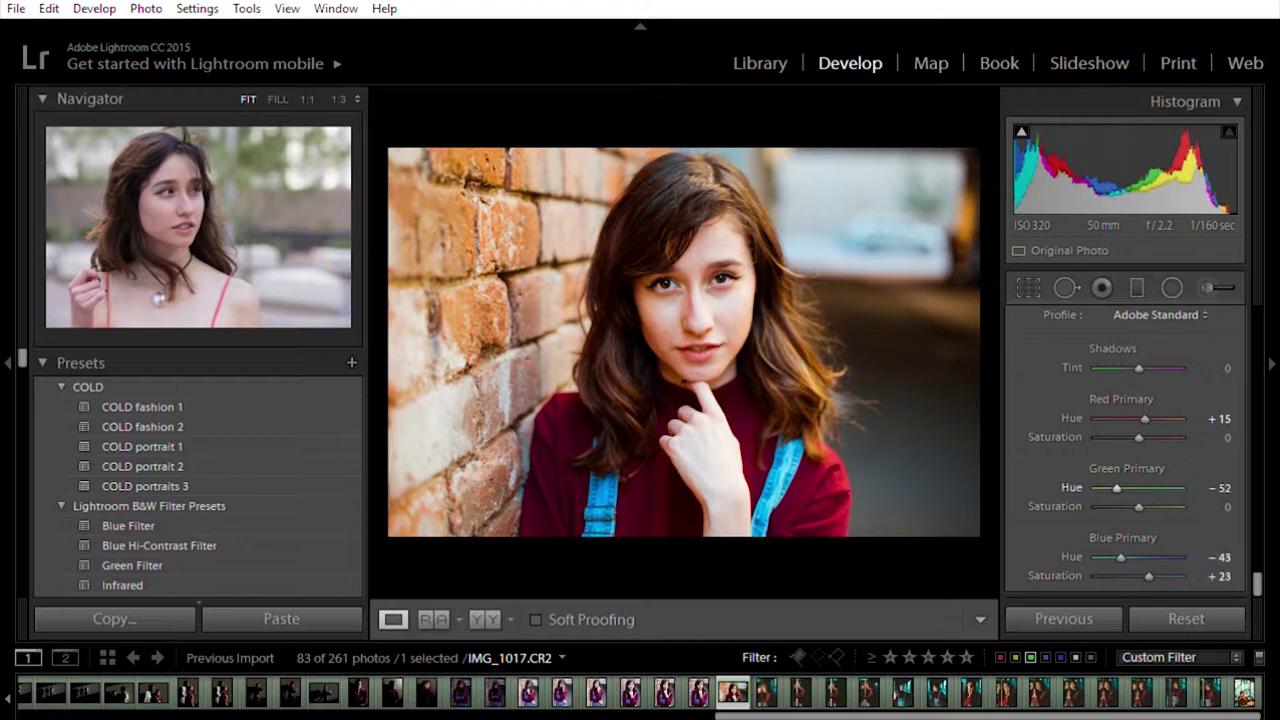
{"action": "left_click_drag", "start_coordinate": [1123, 488], "coordinate": [1201, 488]}
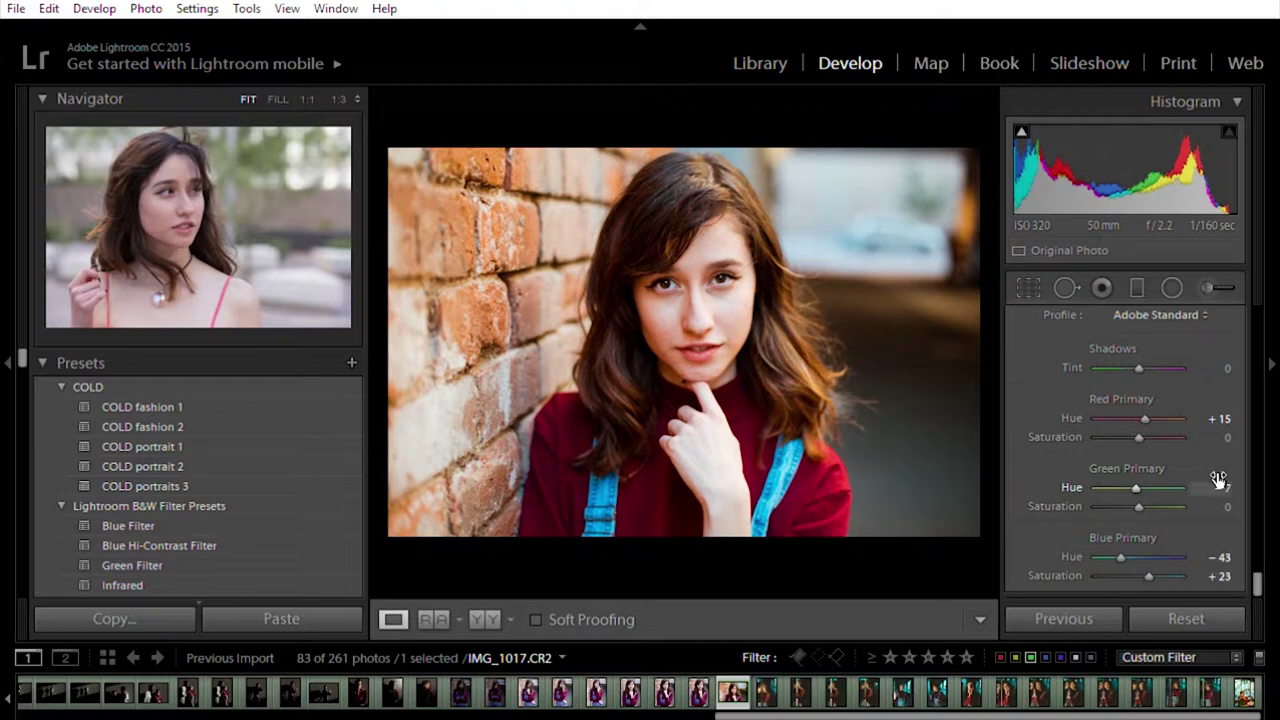
Step: Lower the calibration's Red Primary Saturation, trying -49 and -15 before settling on -5
{"action": "key", "text": "Down"}
{"action": "key", "text": "Down"}
{"action": "key", "text": "Down"}
{"action": "key", "text": "Down"}
{"action": "key", "text": "Down"}
{"action": "key", "text": "Down"}
{"action": "key", "text": "Down"}
{"action": "key", "text": "Down"}
{"action": "key", "text": "Down"}
{"action": "key", "text": "Down"}
{"action": "key", "text": "Down"}
{"action": "key", "text": "Down"}
{"action": "key", "text": "Down"}
{"action": "key", "text": "Down"}
{"action": "key", "text": "Down"}
{"action": "key", "text": "Down"}
{"action": "key", "text": "Down"}
{"action": "key", "text": "Down"}
{"action": "key", "text": "Down"}
{"action": "key", "text": "Down"}
{"action": "key", "text": "Down"}
{"action": "key", "text": "Down"}
{"action": "key", "text": "Down"}
{"action": "key", "text": "Down"}
{"action": "key", "text": "Down"}
{"action": "key", "text": "Down"}
{"action": "key", "text": "Down"}
{"action": "key", "text": "Down"}
{"action": "key", "text": "Down"}
{"action": "key", "text": "Down"}
{"action": "key", "text": "Down"}
{"action": "key", "text": "Down"}
{"action": "key", "text": "Down"}
{"action": "key", "text": "Down"}
{"action": "key", "text": "Down"}
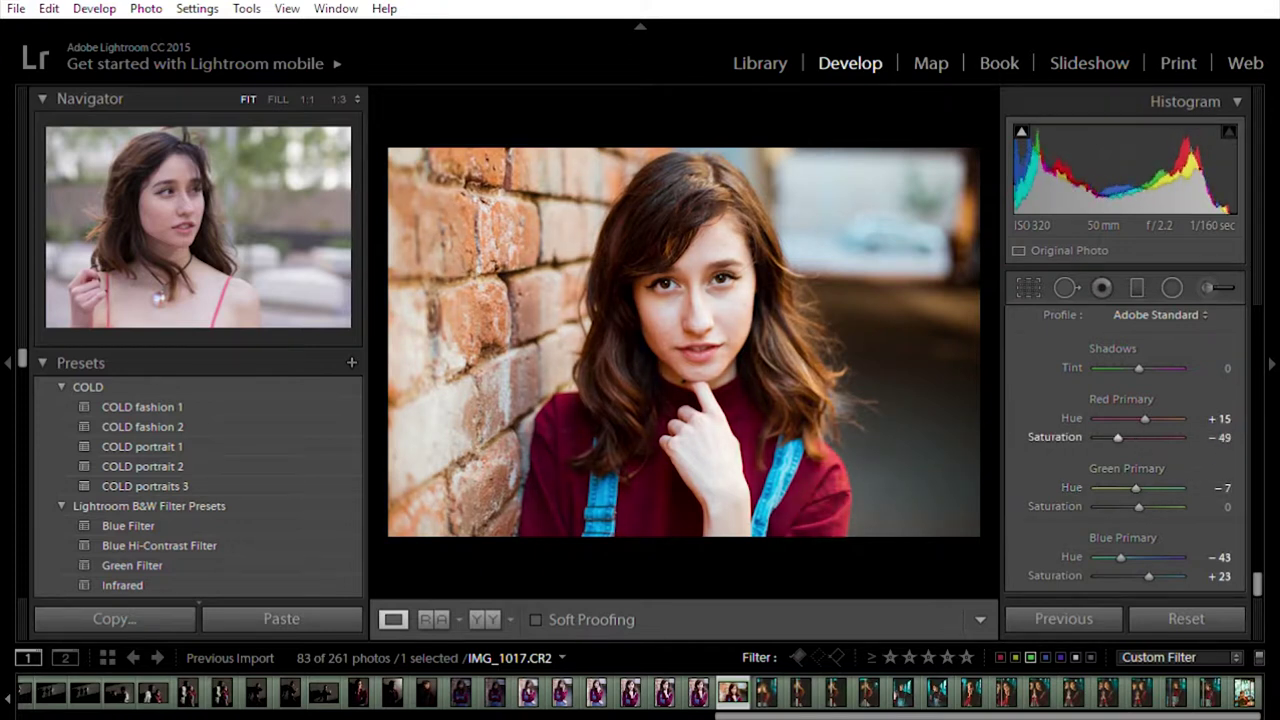
{"action": "left_click_drag", "start_coordinate": [1118, 437], "coordinate": [1133, 437]}
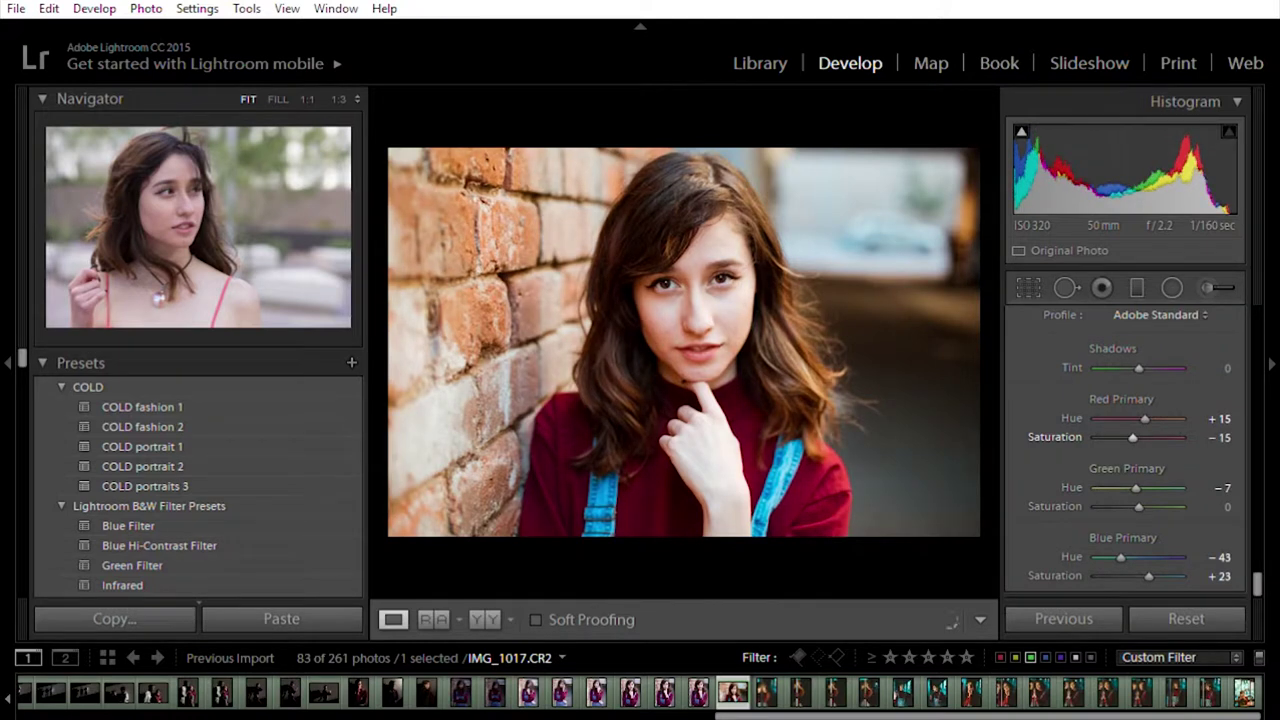
{"action": "key", "text": "Up"}
{"action": "key", "text": "Up"}
{"action": "key", "text": "Up"}
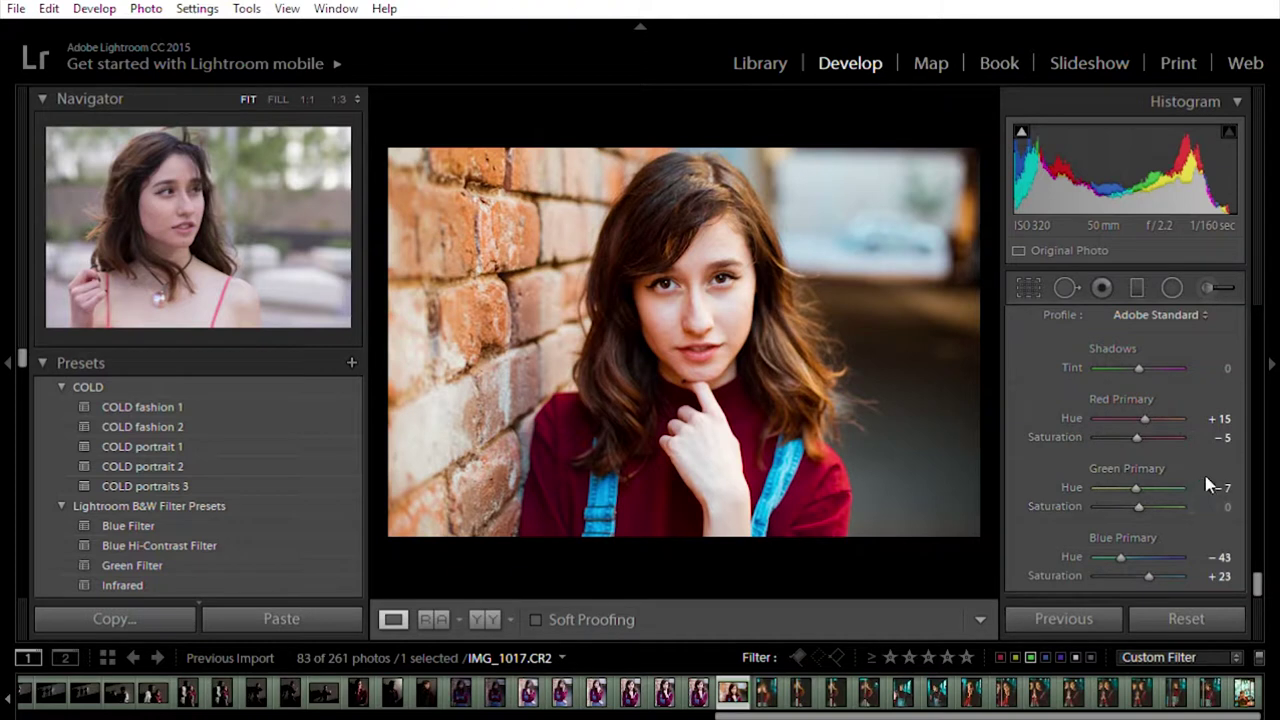
Step: Compare the portrait before and after editing side by side, and return to the single-image view
{"action": "left_click", "coordinate": [485, 612]}
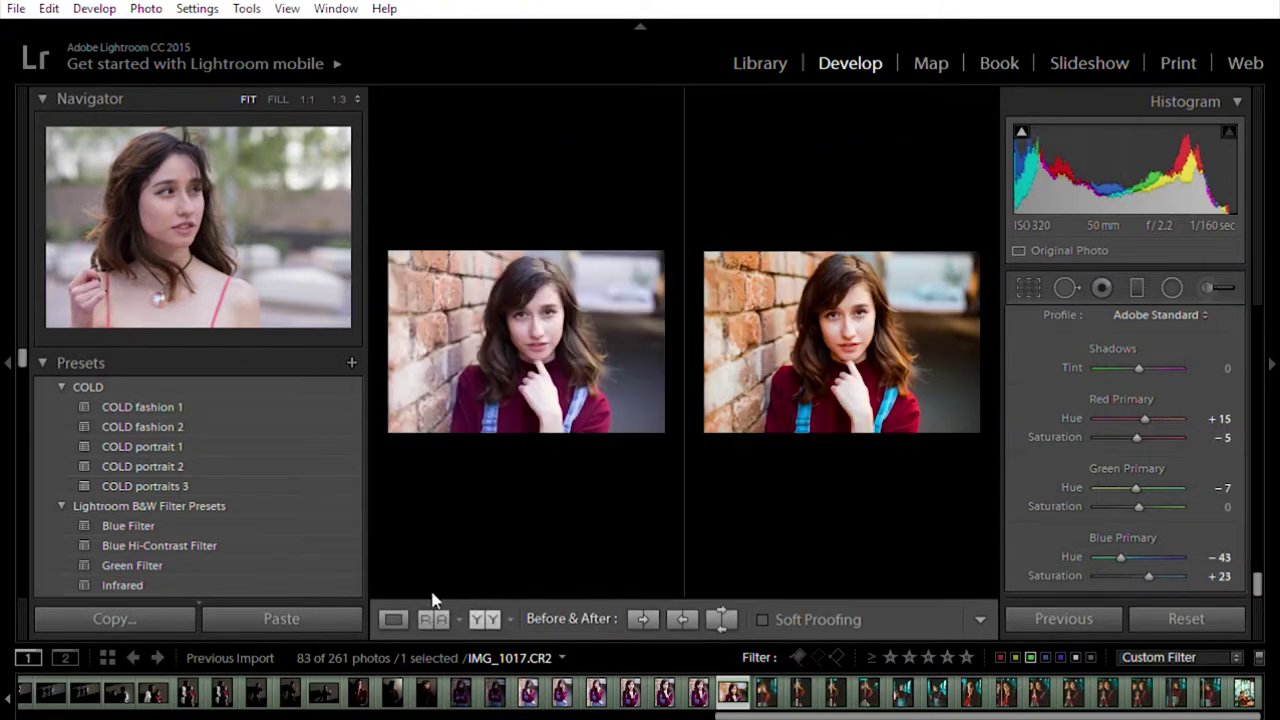
{"action": "left_click", "coordinate": [393, 618]}
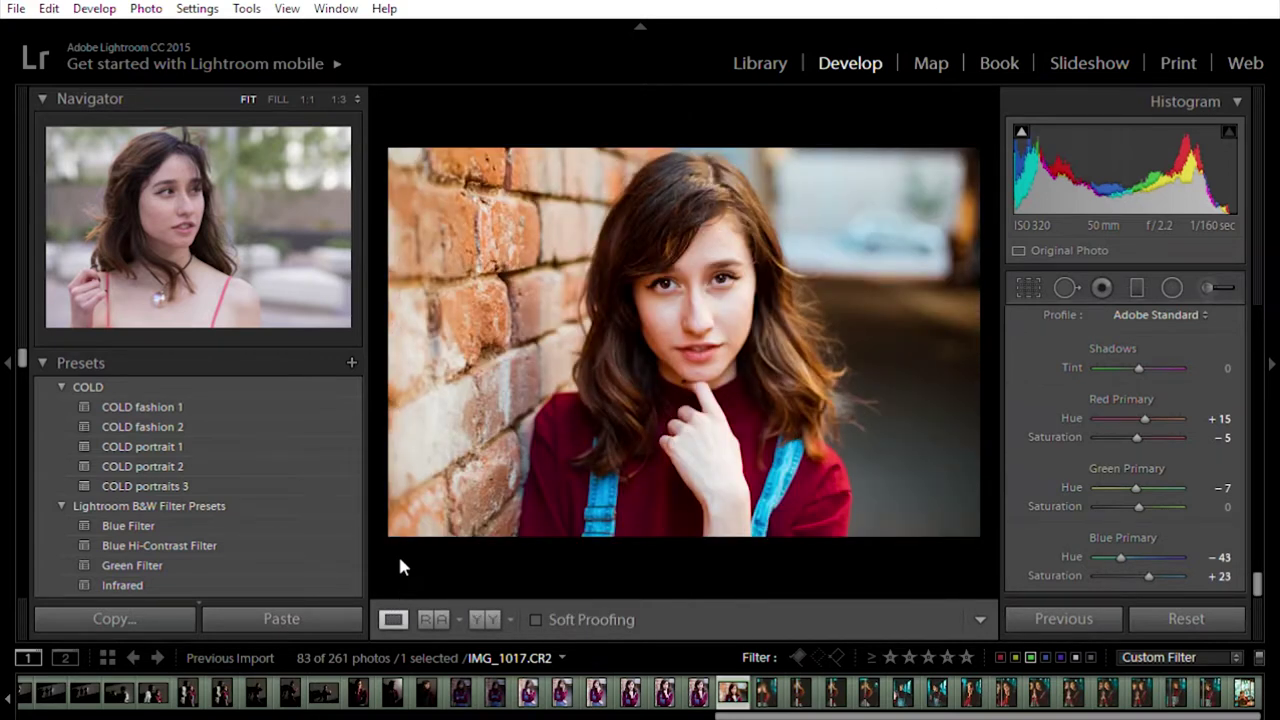
{"action": "scroll", "coordinate": [178, 479], "scroll_direction": "down", "scroll_amount": 10}
{"action": "scroll", "coordinate": [178, 479], "scroll_direction": "down", "scroll_amount": 12}
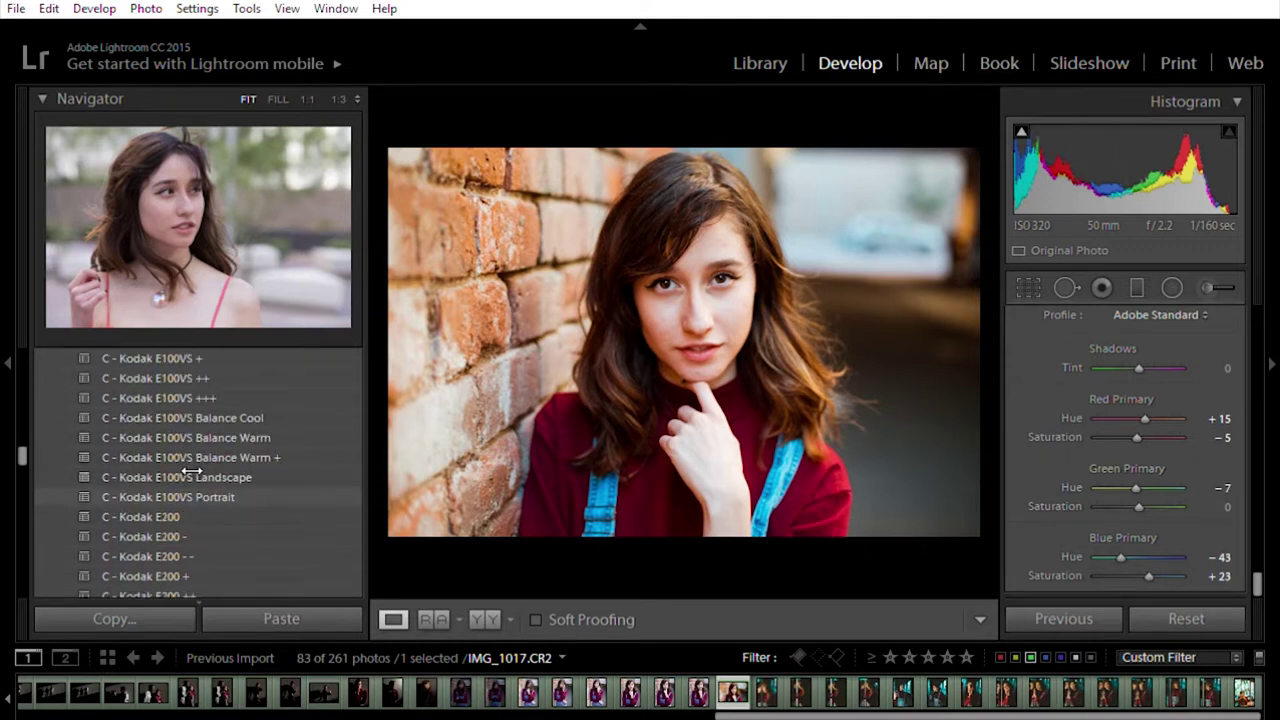
{"action": "scroll", "coordinate": [1262, 556], "scroll_direction": "up", "scroll_amount": 3}
Step: Set the portrait's Presence values to Clarity +10, Vibrance -8 and Saturation -10
{"action": "left_click_drag", "start_coordinate": [1262, 556], "coordinate": [1260, 306]}
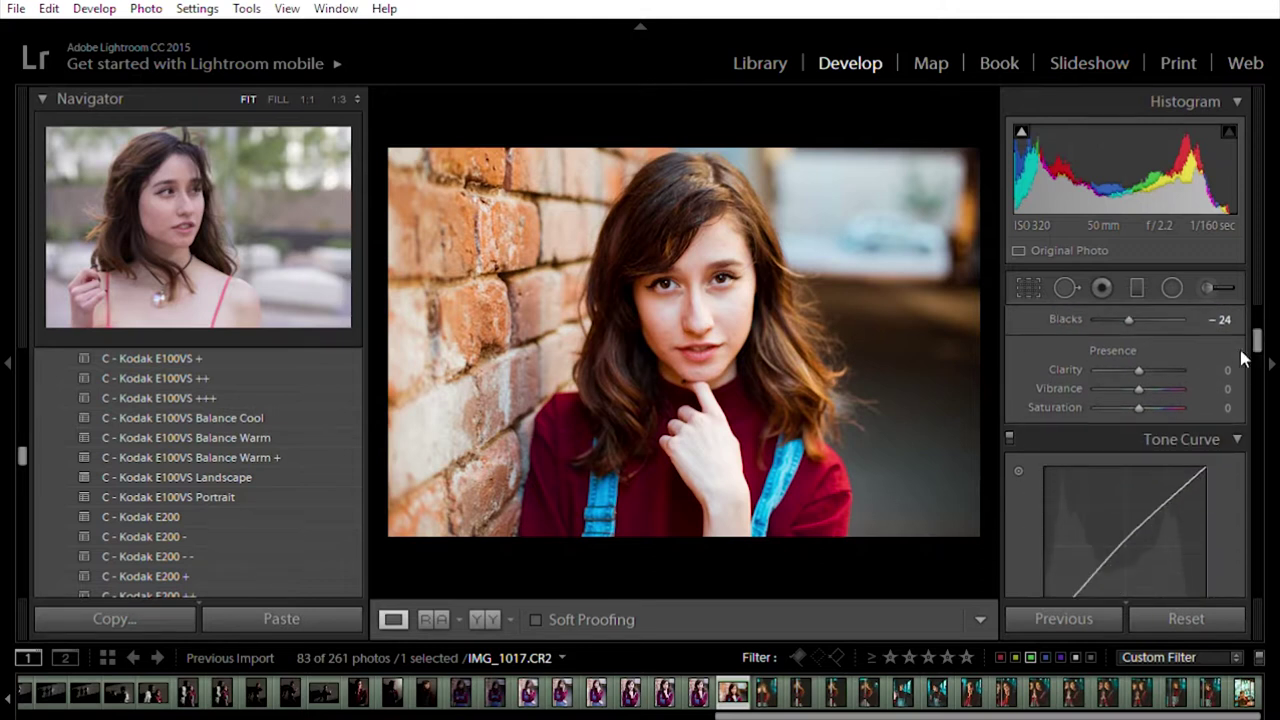
{"action": "mouse_move", "coordinate": [1232, 356]}
{"action": "left_mouse_down"}
{"action": "mouse_move", "coordinate": [1190, 359]}
{"action": "mouse_move", "coordinate": [1209, 359]}
{"action": "left_mouse_up"}
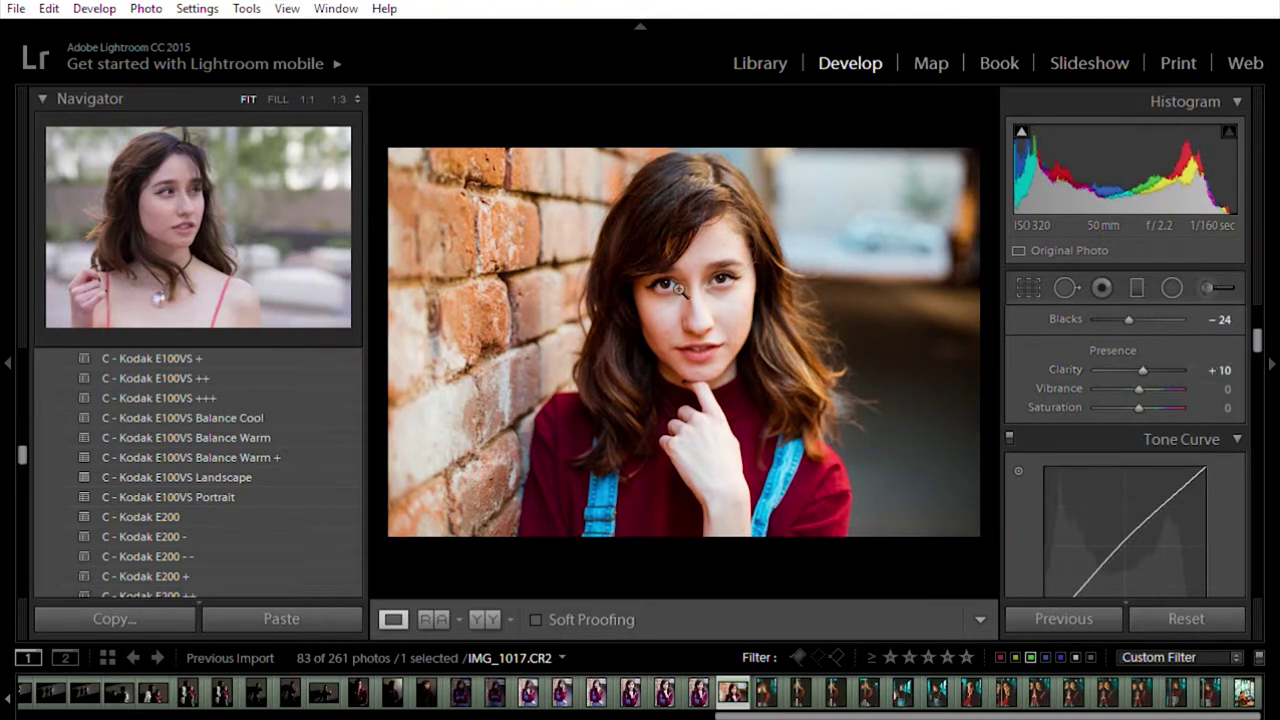
{"action": "left_click_drag", "start_coordinate": [1224, 384], "coordinate": [1196, 407]}
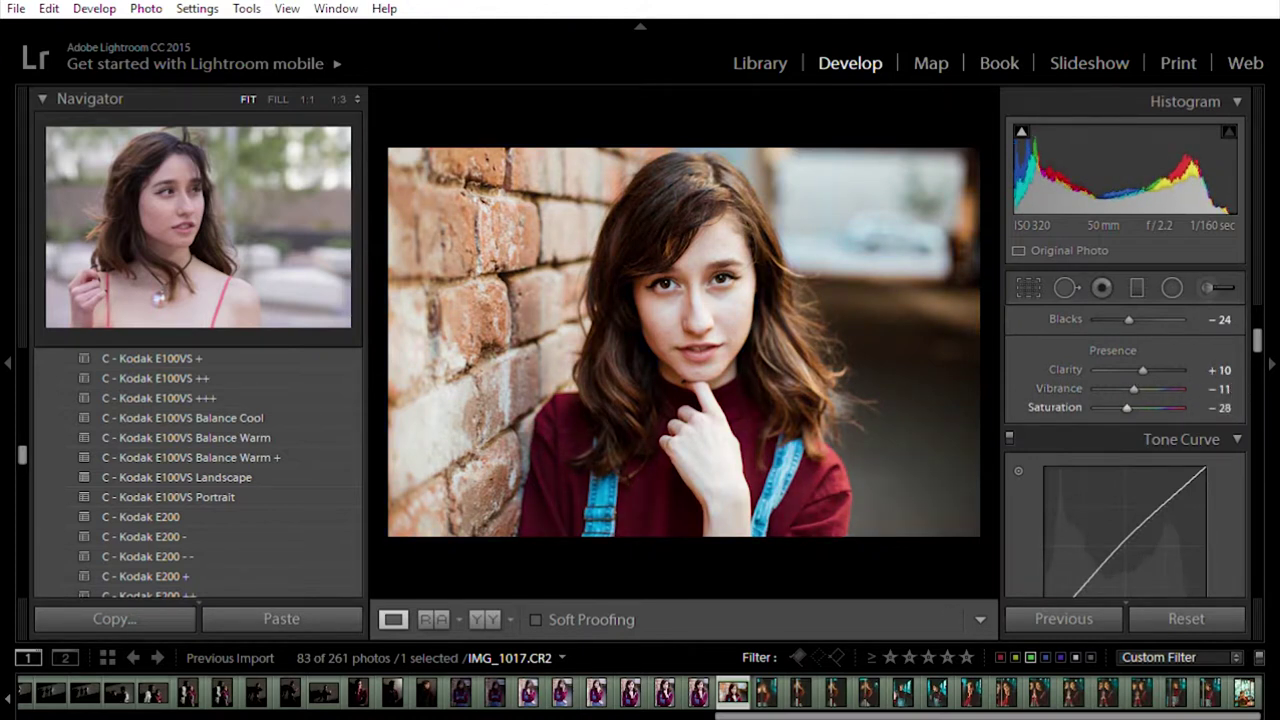
{"action": "left_click_drag", "start_coordinate": [1210, 407], "coordinate": [1216, 407]}
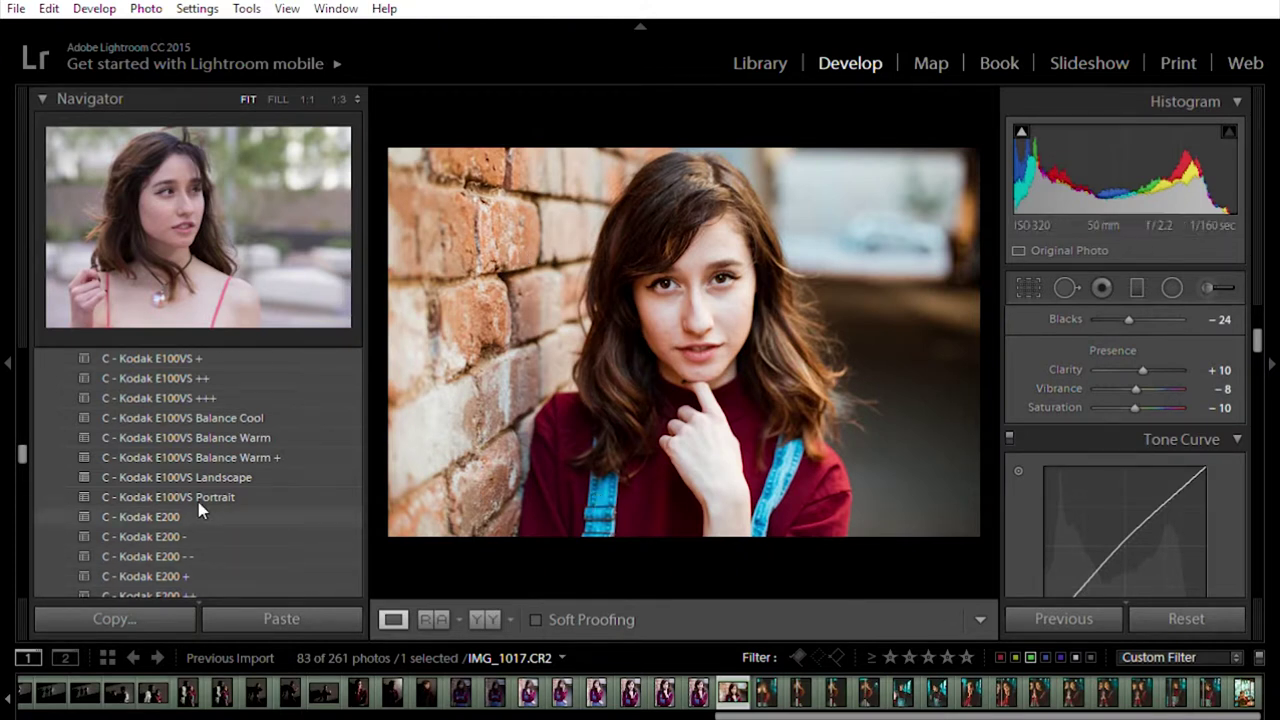
Step: Compare the Clarity 10 history state with the latest Vibrance -8 state, ending on the latest one
{"action": "scroll", "coordinate": [180, 540], "scroll_direction": "down", "scroll_amount": 10}
{"action": "scroll", "coordinate": [185, 540], "scroll_direction": "down", "scroll_amount": 10}
{"action": "scroll", "coordinate": [195, 535], "scroll_direction": "up", "scroll_amount": 8}
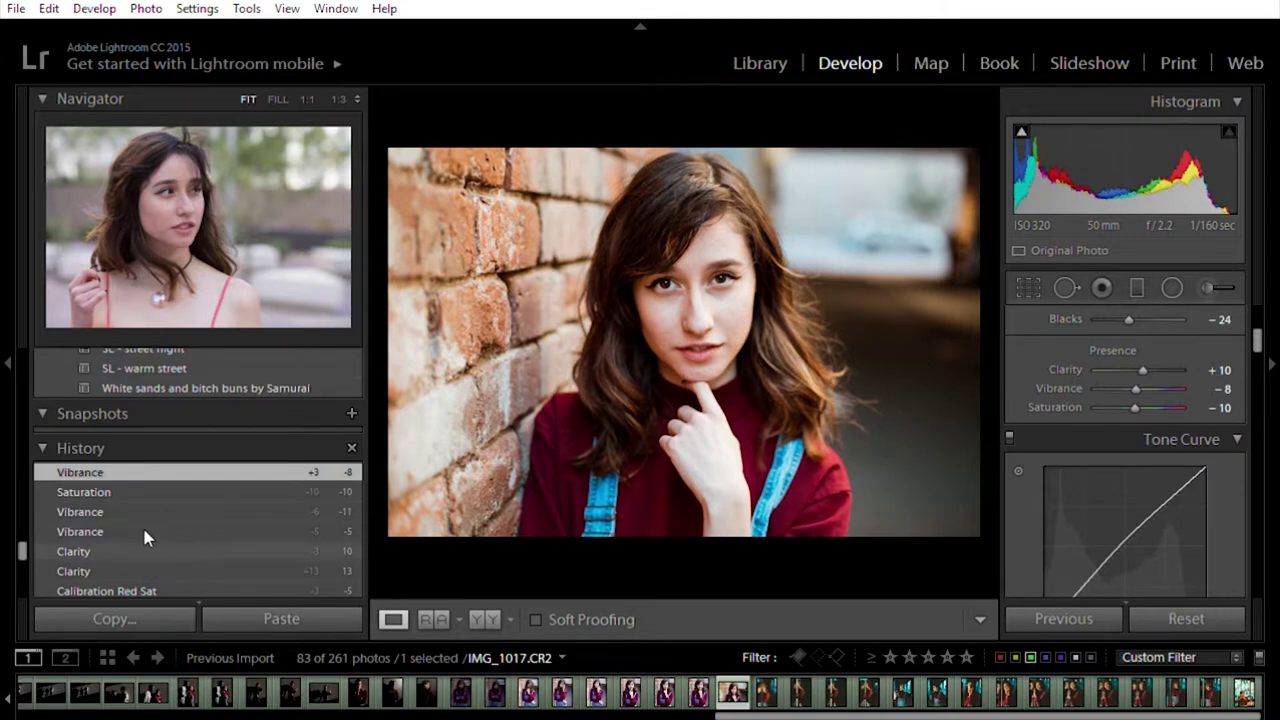
{"action": "left_click", "coordinate": [144, 549]}
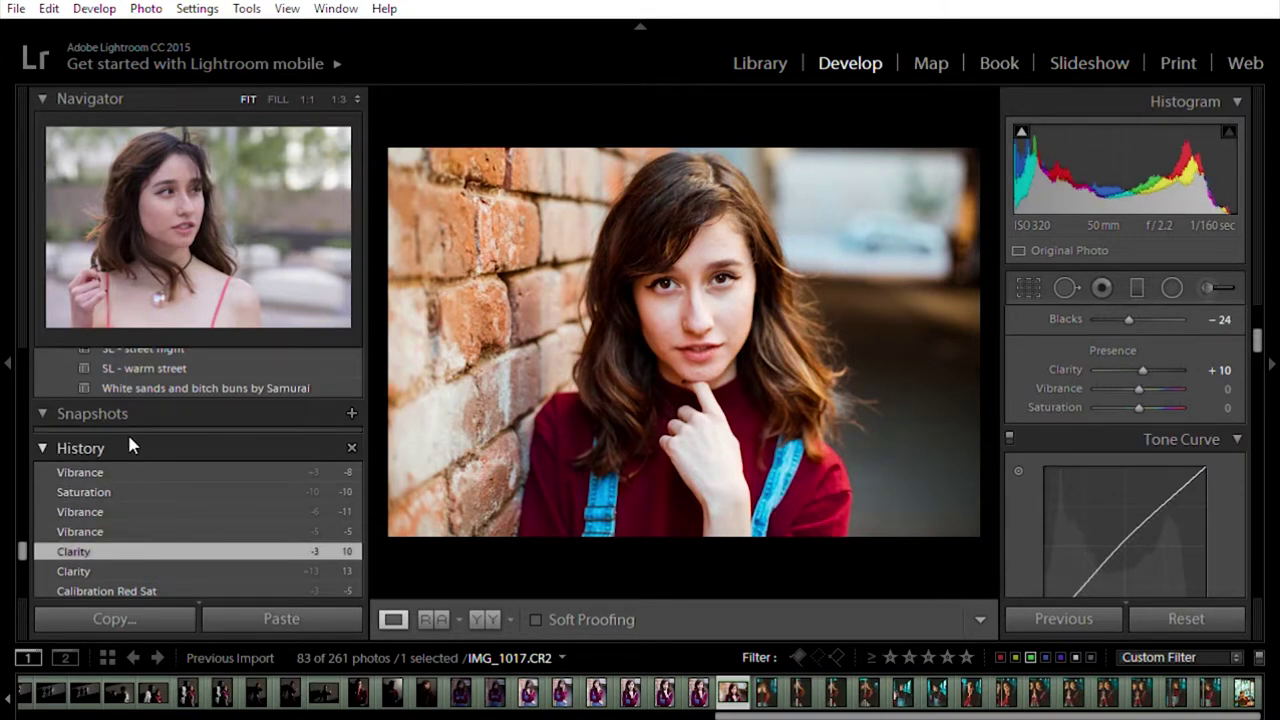
{"action": "left_click", "coordinate": [132, 471]}
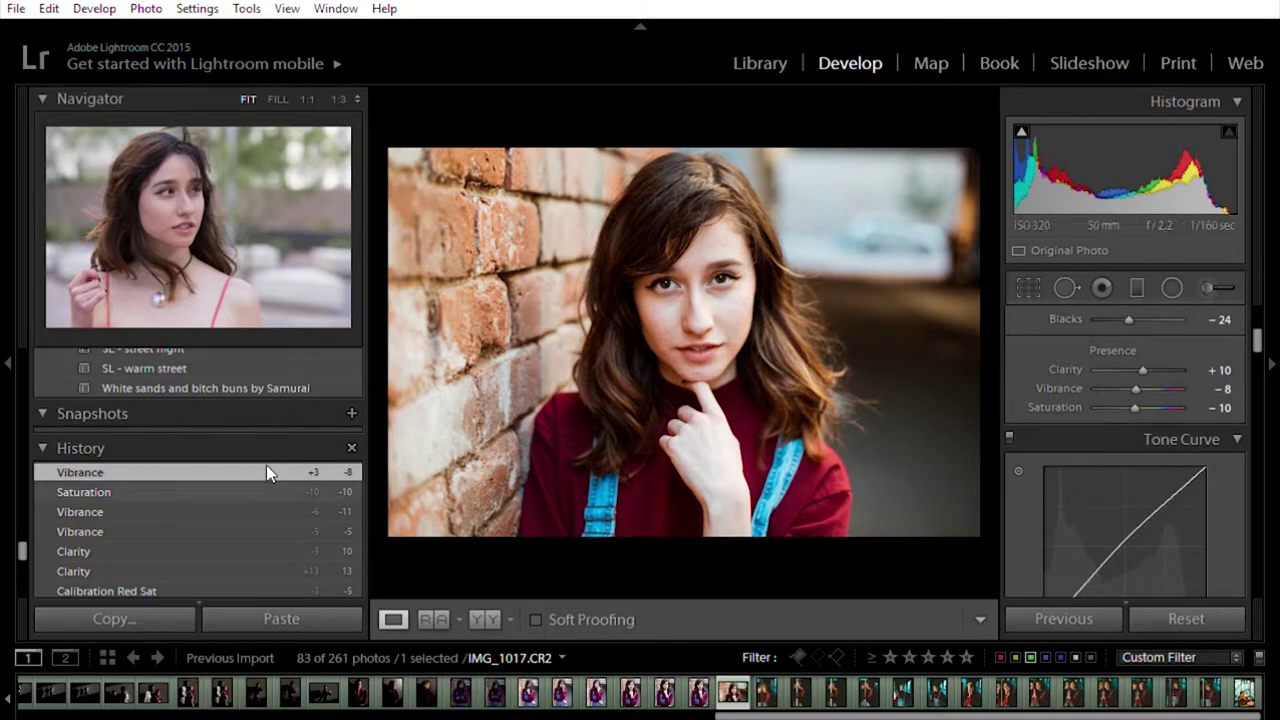
Step: Try the Tone: Kodak 2 and Tone: Kodak presets on the portrait and undo the Kodak tone
{"action": "scroll", "coordinate": [222, 386], "scroll_direction": "up", "scroll_amount": 10}
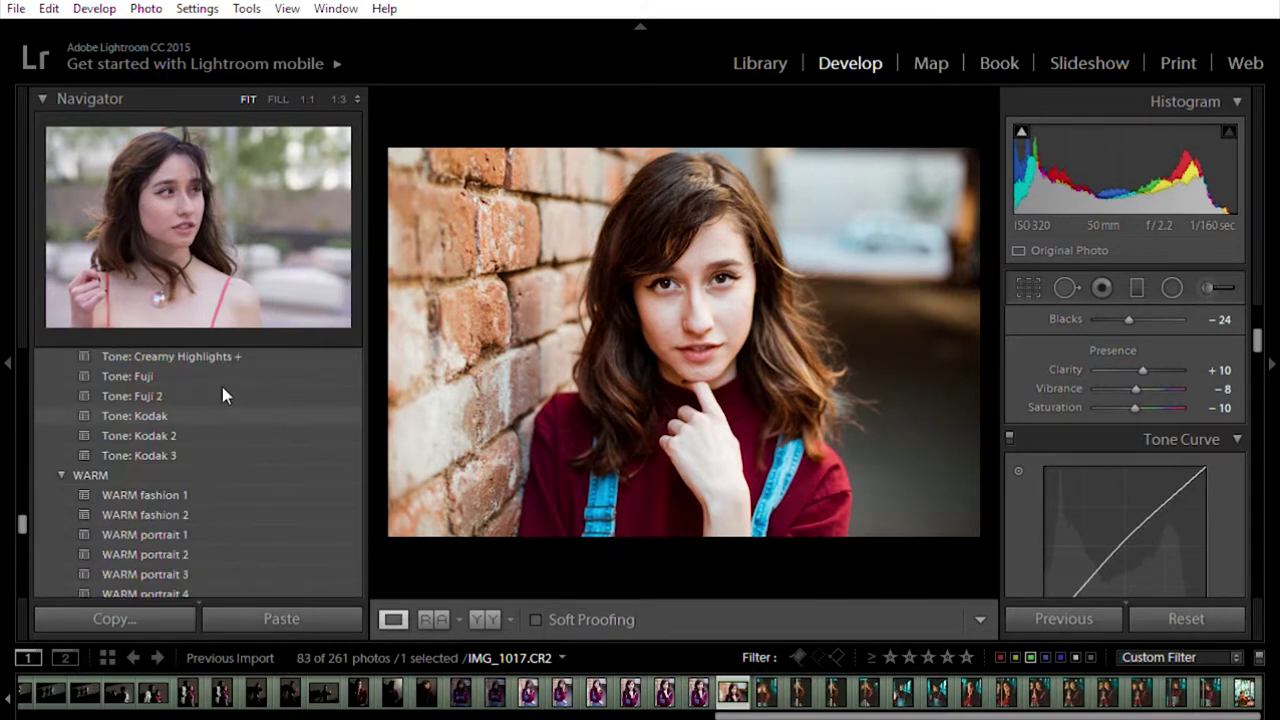
{"action": "scroll", "coordinate": [222, 390], "scroll_direction": "down", "scroll_amount": 6}
{"action": "scroll", "coordinate": [232, 402], "scroll_direction": "up", "scroll_amount": 3}
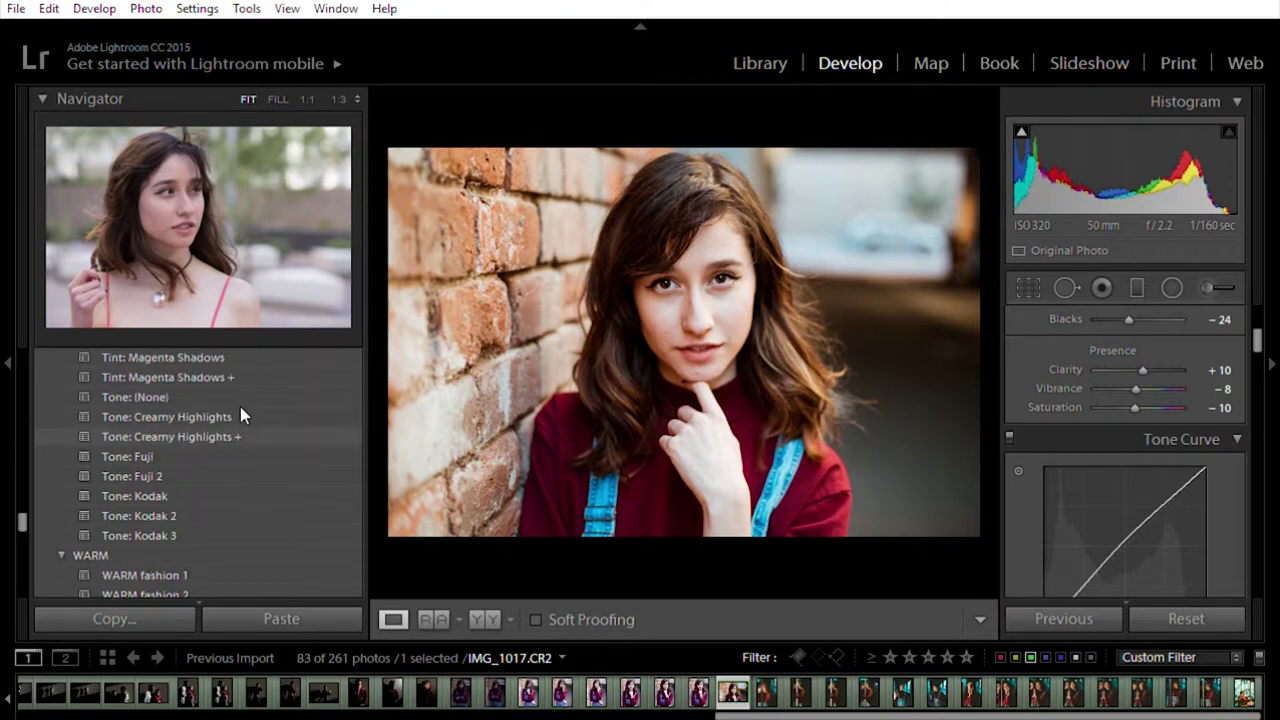
{"action": "left_click", "coordinate": [214, 511]}
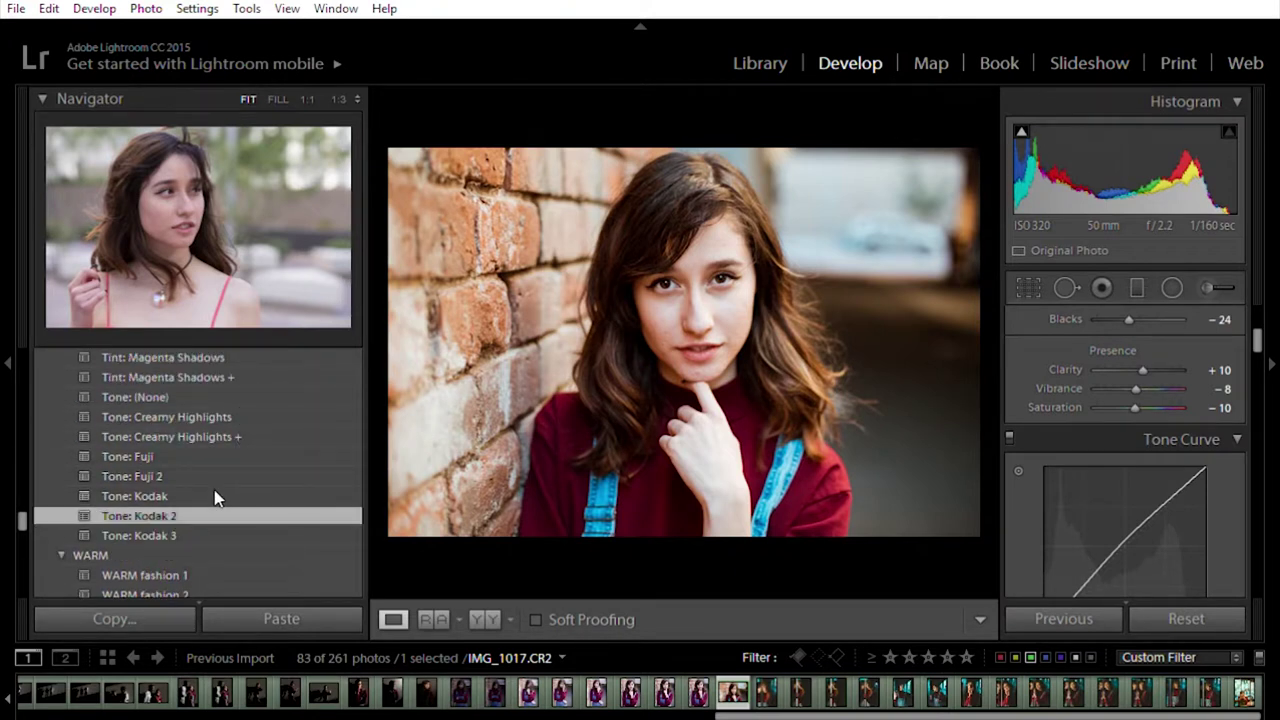
{"action": "left_click", "coordinate": [215, 496]}
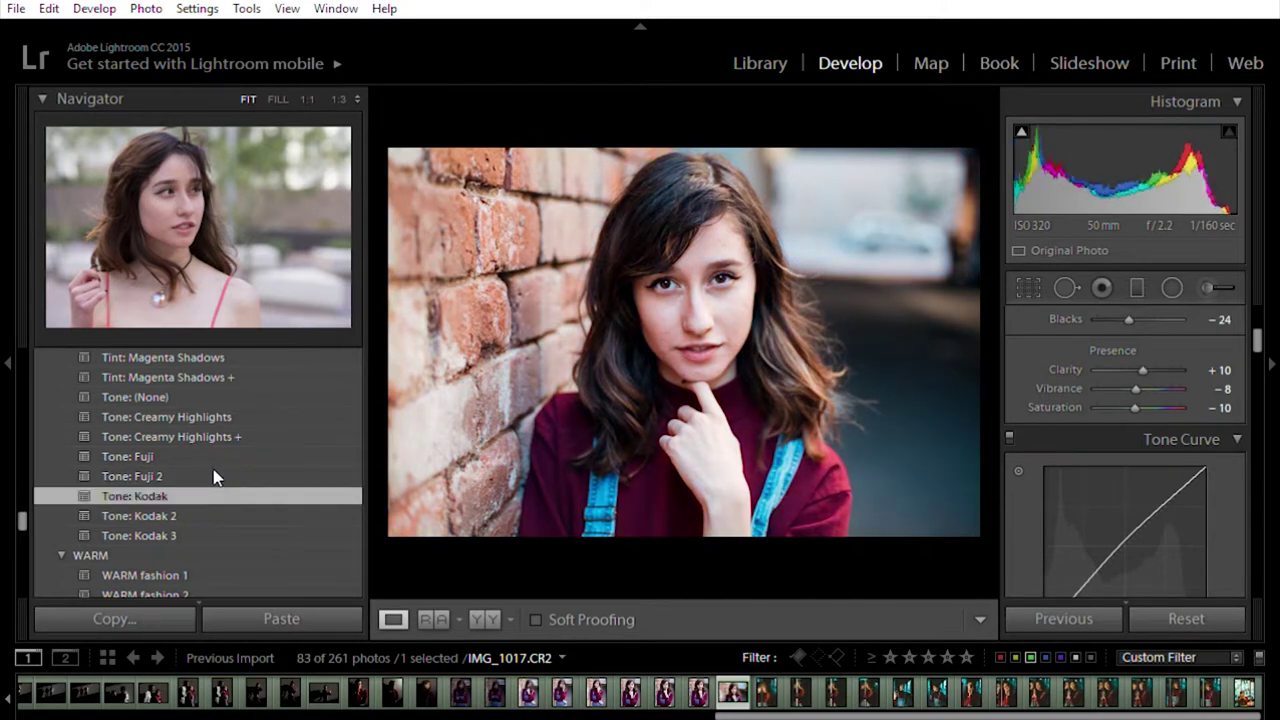
{"action": "key", "text": "ctrl+z"}
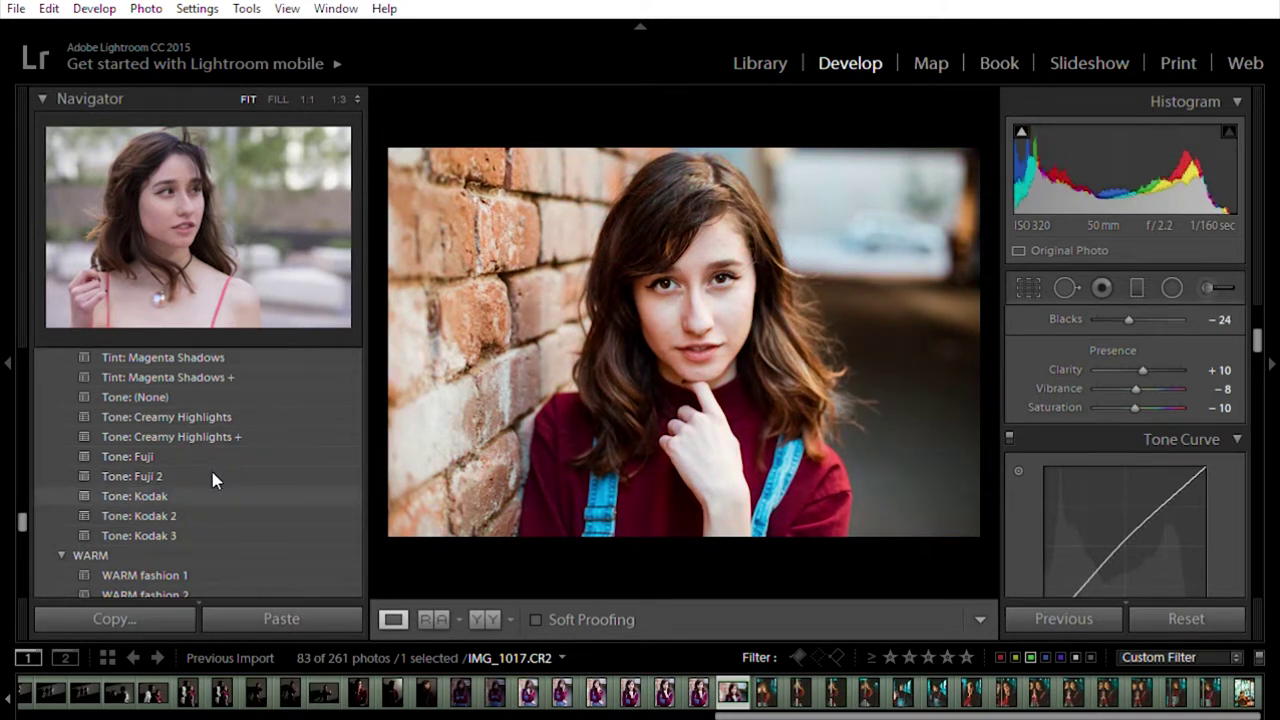
Step: Try the Tone: Kodak 3 preset, toggling it off and on to compare, and undo it
{"action": "left_click", "coordinate": [208, 535]}
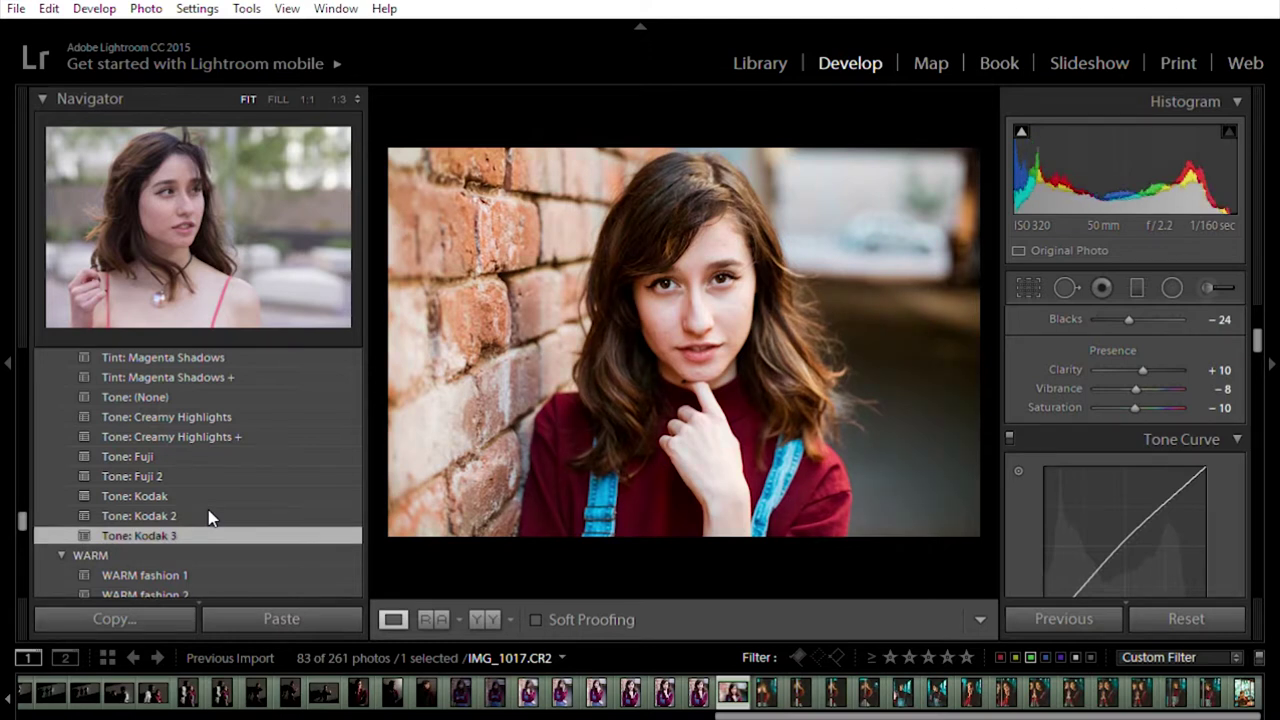
{"action": "left_click", "coordinate": [208, 516]}
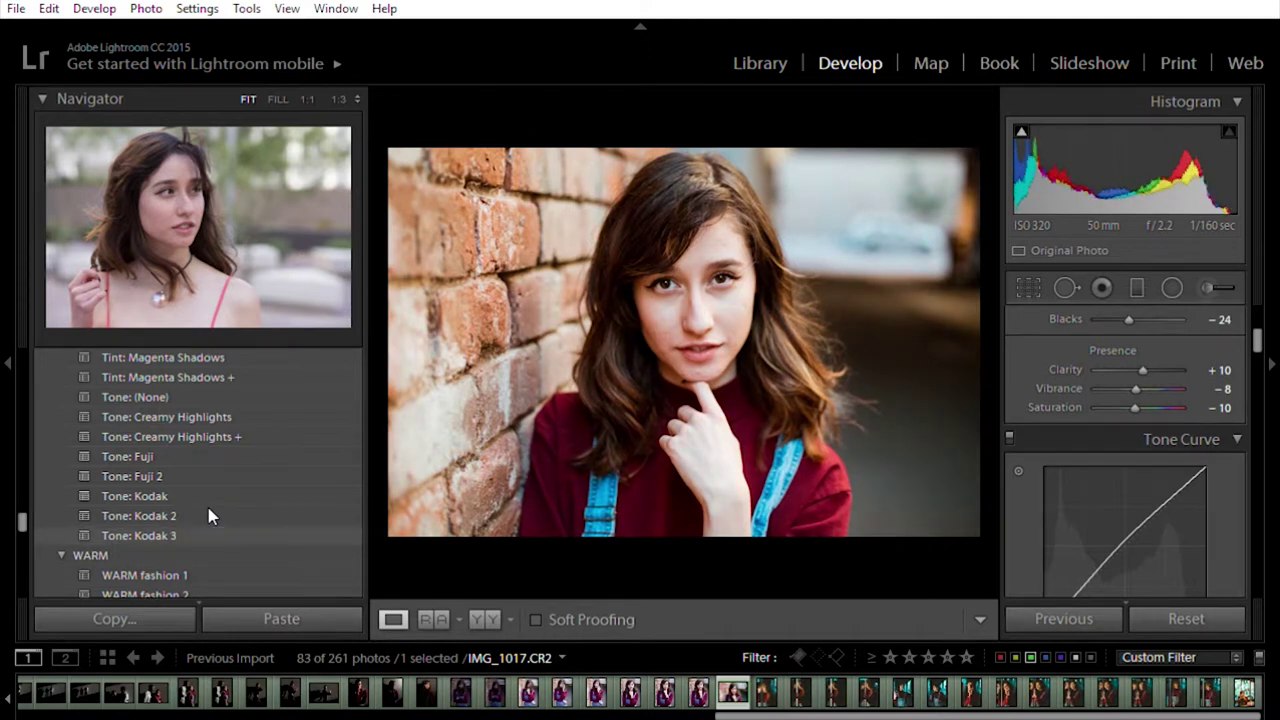
{"action": "key", "text": "ctrl+shift+z"}
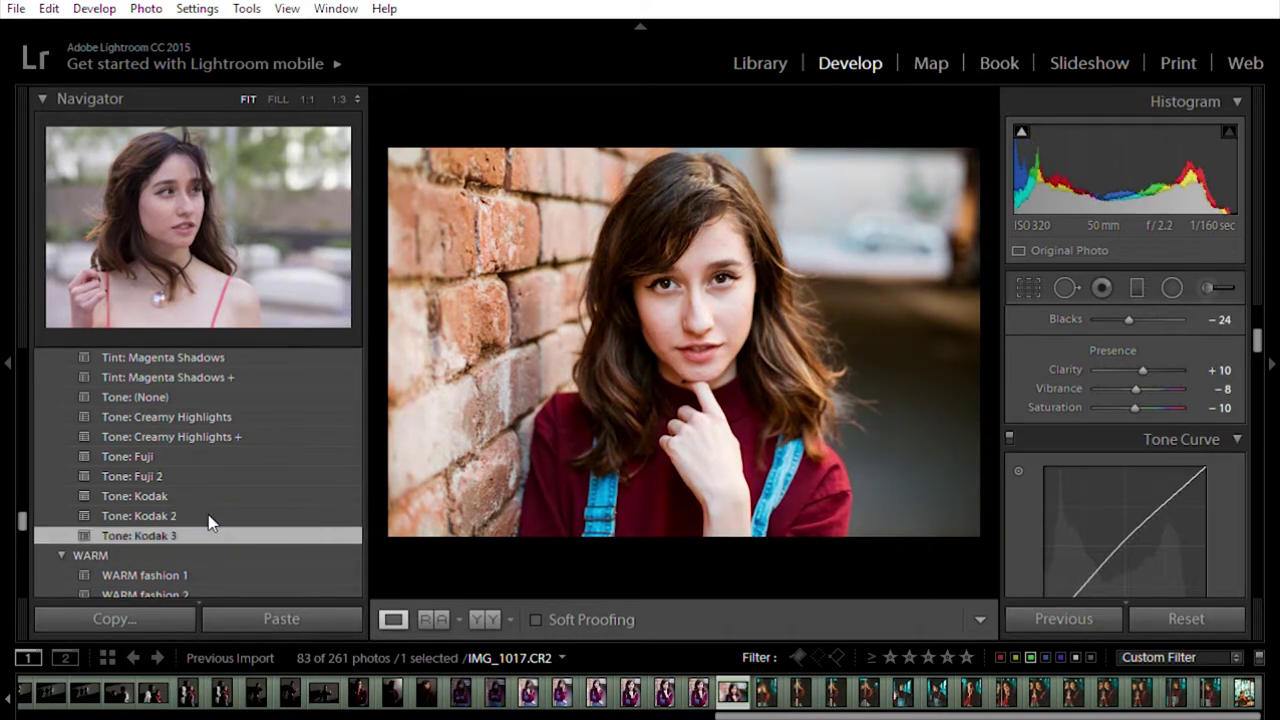
{"action": "key", "text": "ctrl+z"}
Step: Apply the Fade + preset to the portrait
{"action": "scroll", "coordinate": [238, 482], "scroll_direction": "up", "scroll_amount": 15}
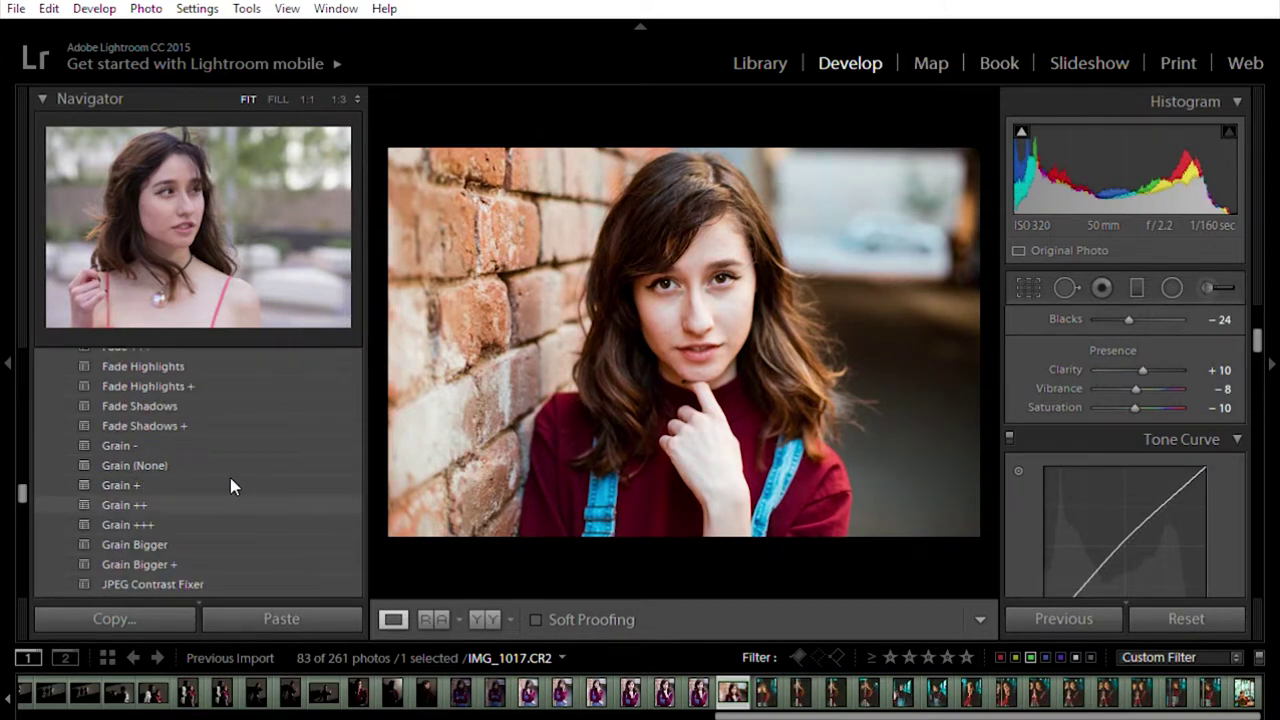
{"action": "scroll", "coordinate": [232, 487], "scroll_direction": "down", "scroll_amount": 4}
{"action": "scroll", "coordinate": [234, 486], "scroll_direction": "up", "scroll_amount": 8}
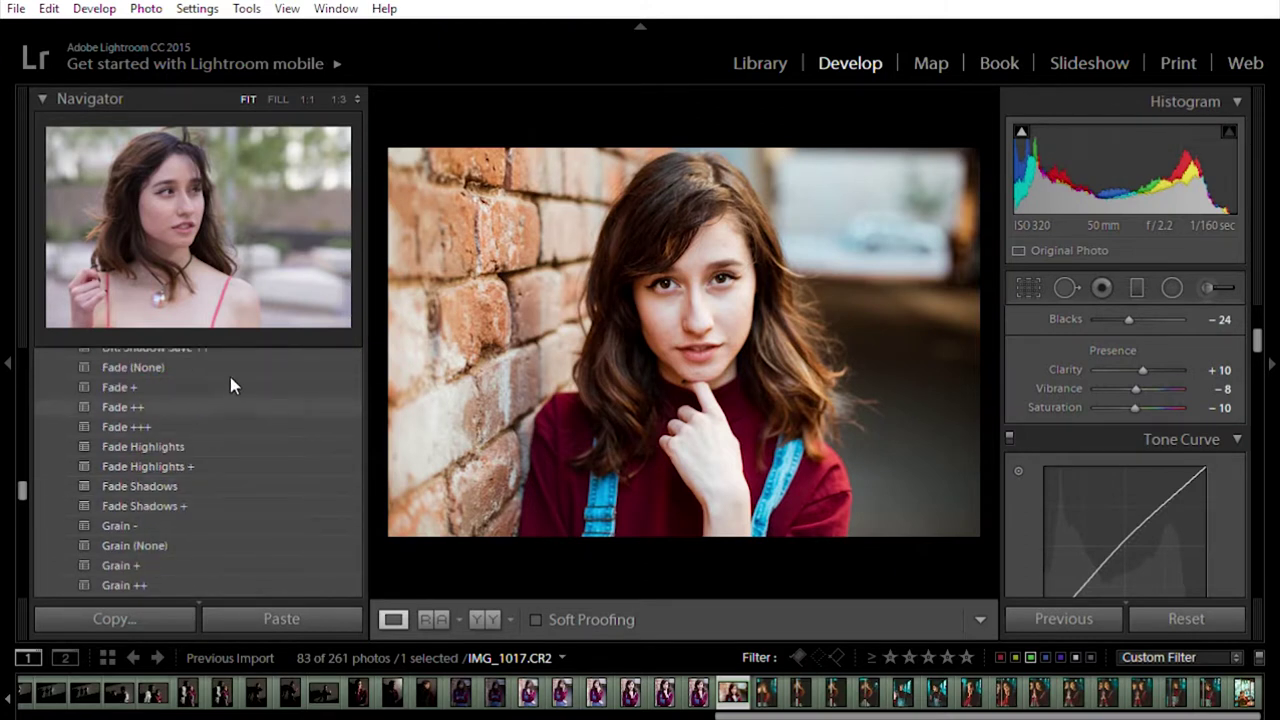
{"action": "left_click", "coordinate": [230, 405]}
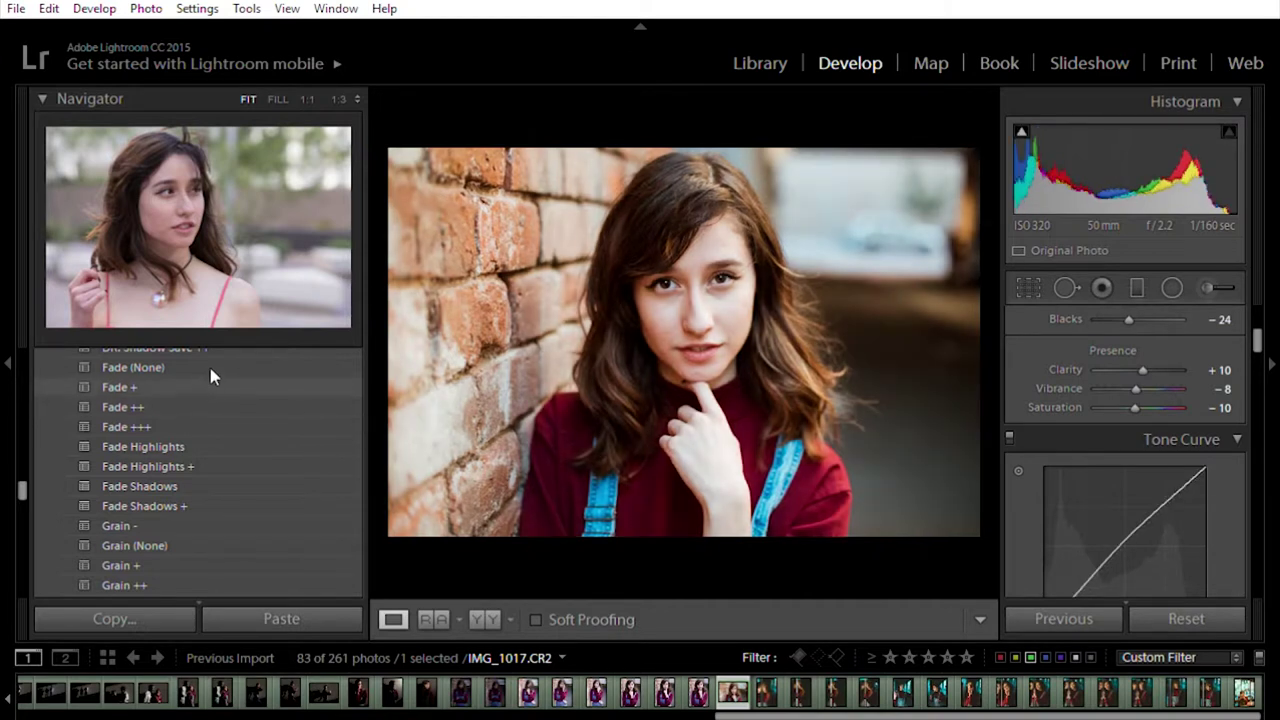
{"action": "left_click", "coordinate": [211, 379]}
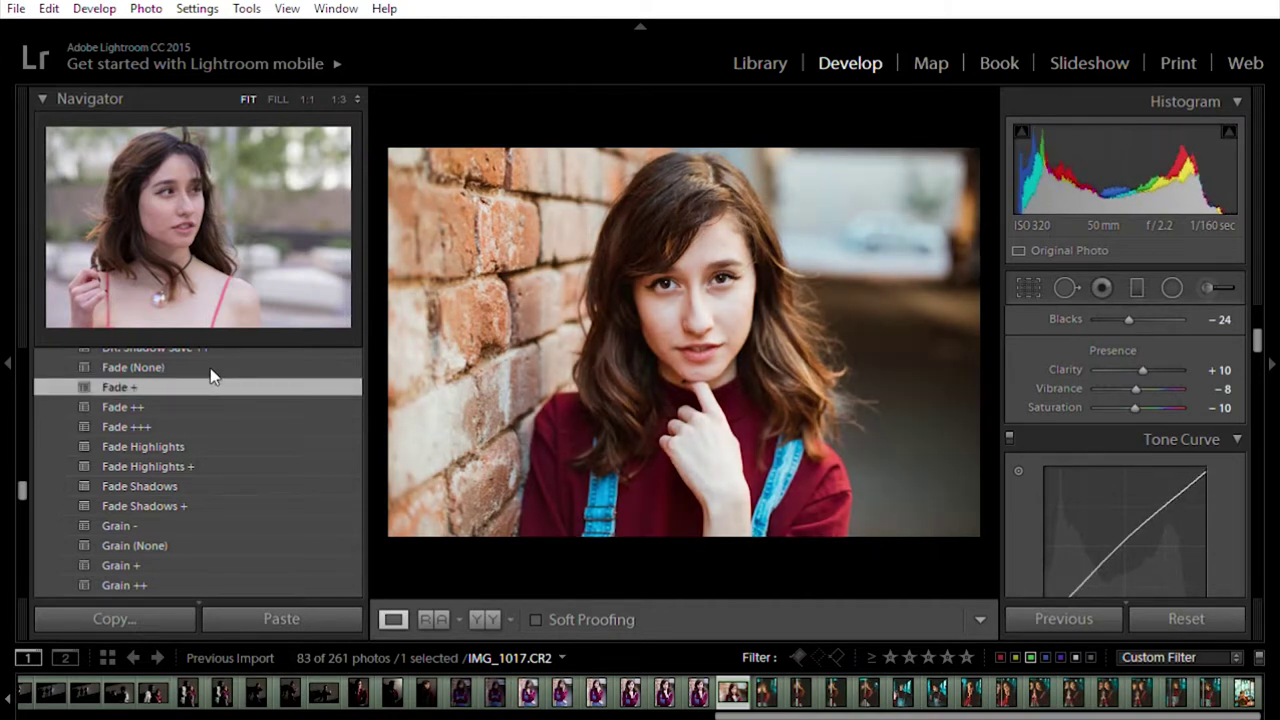
Step: Undo the Fade + preset, compare it with Fade ++ on the portrait, and keep Fade ++ applied
{"action": "key", "text": "ctrl+z"}
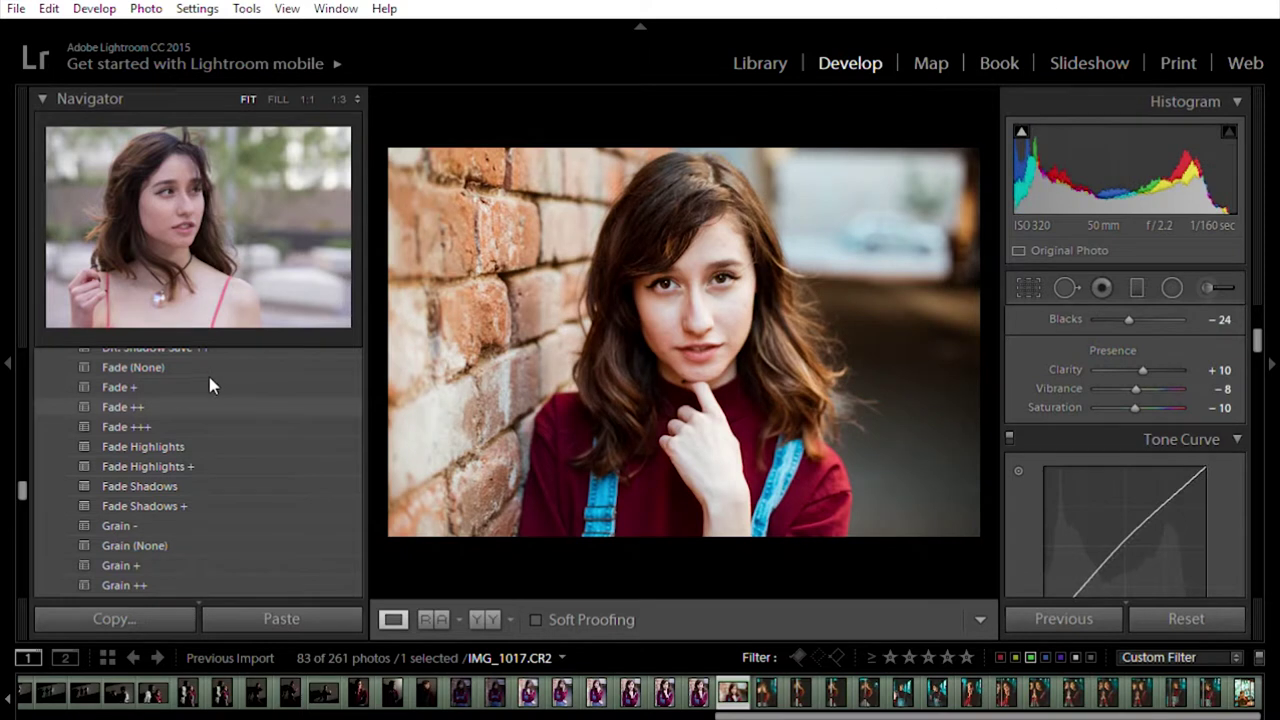
{"action": "left_click", "coordinate": [194, 399]}
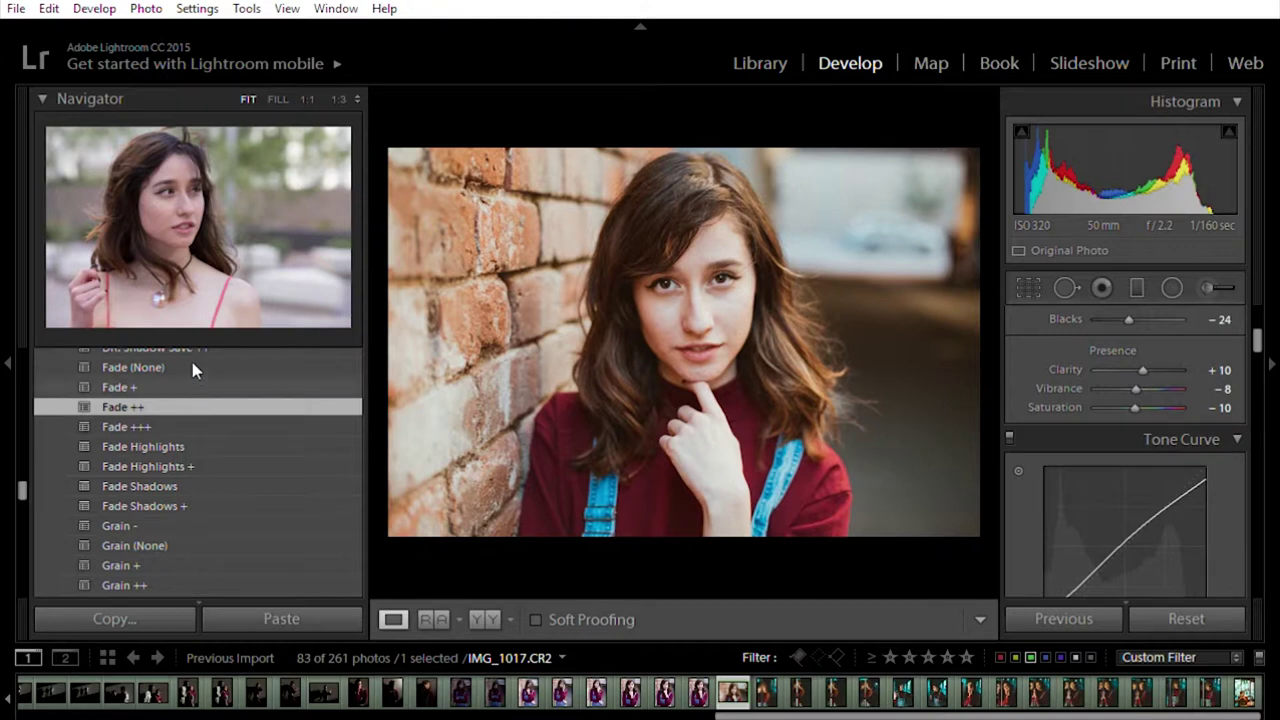
{"action": "left_click", "coordinate": [193, 381]}
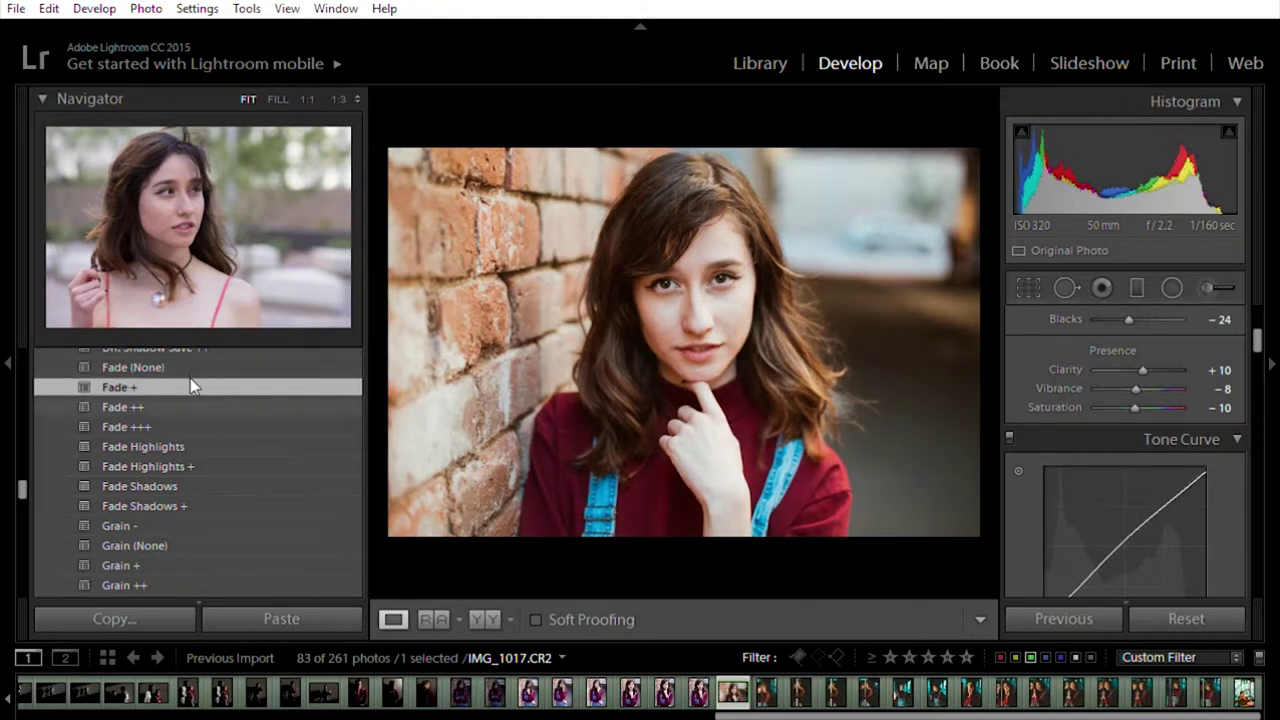
{"action": "key", "text": "Down"}
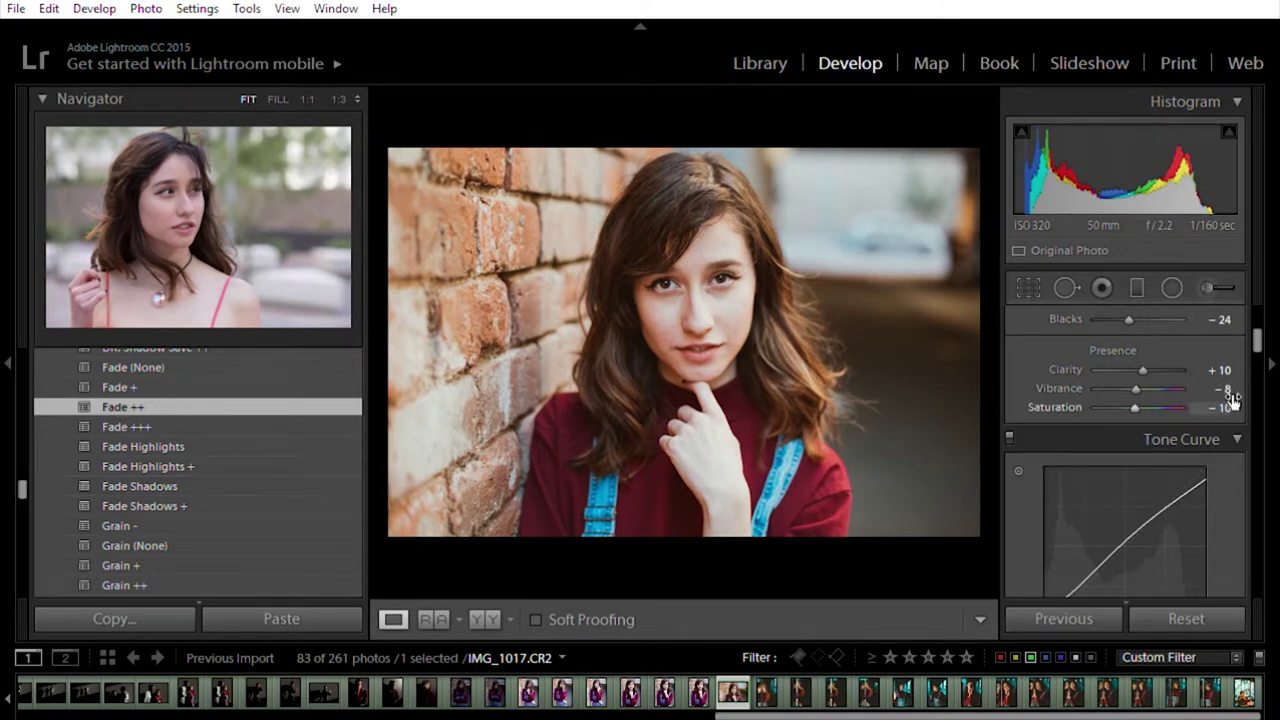
Step: Warm the portrait's white balance by setting Temp to 5500
{"action": "scroll", "coordinate": [1034, 472], "scroll_direction": "up", "scroll_amount": 3}
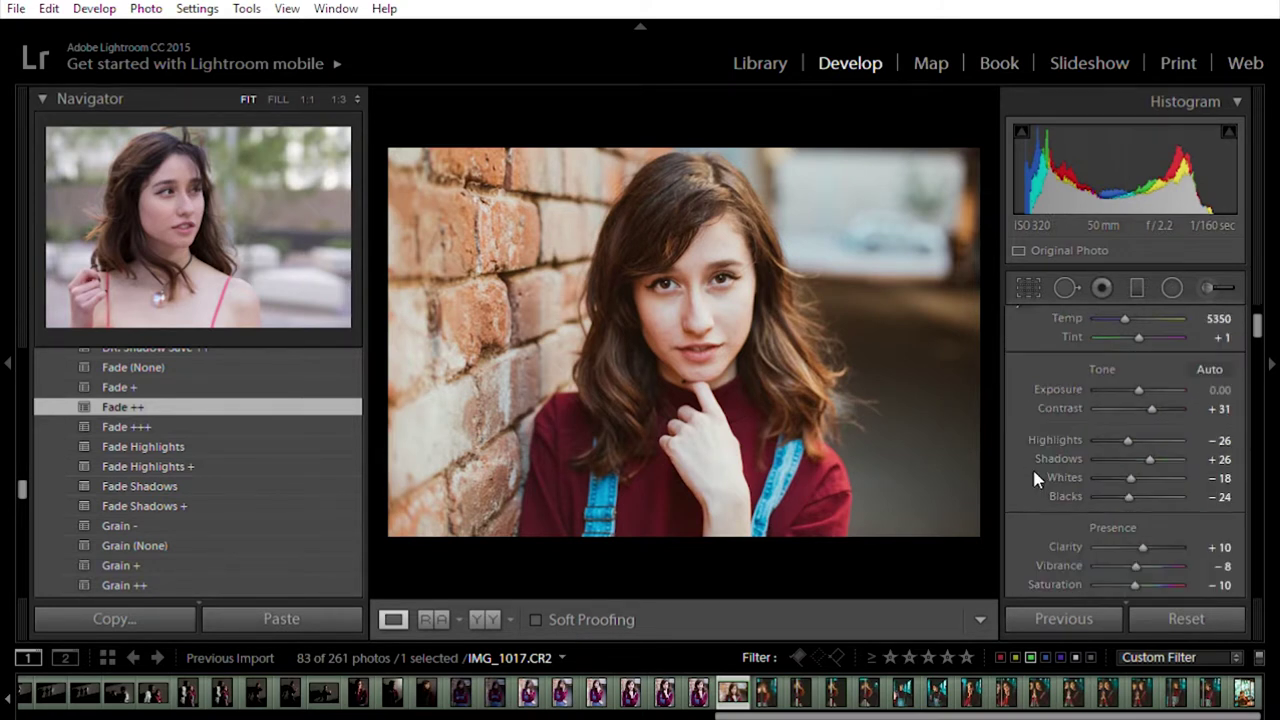
{"action": "scroll", "coordinate": [1035, 470], "scroll_direction": "up", "scroll_amount": 2}
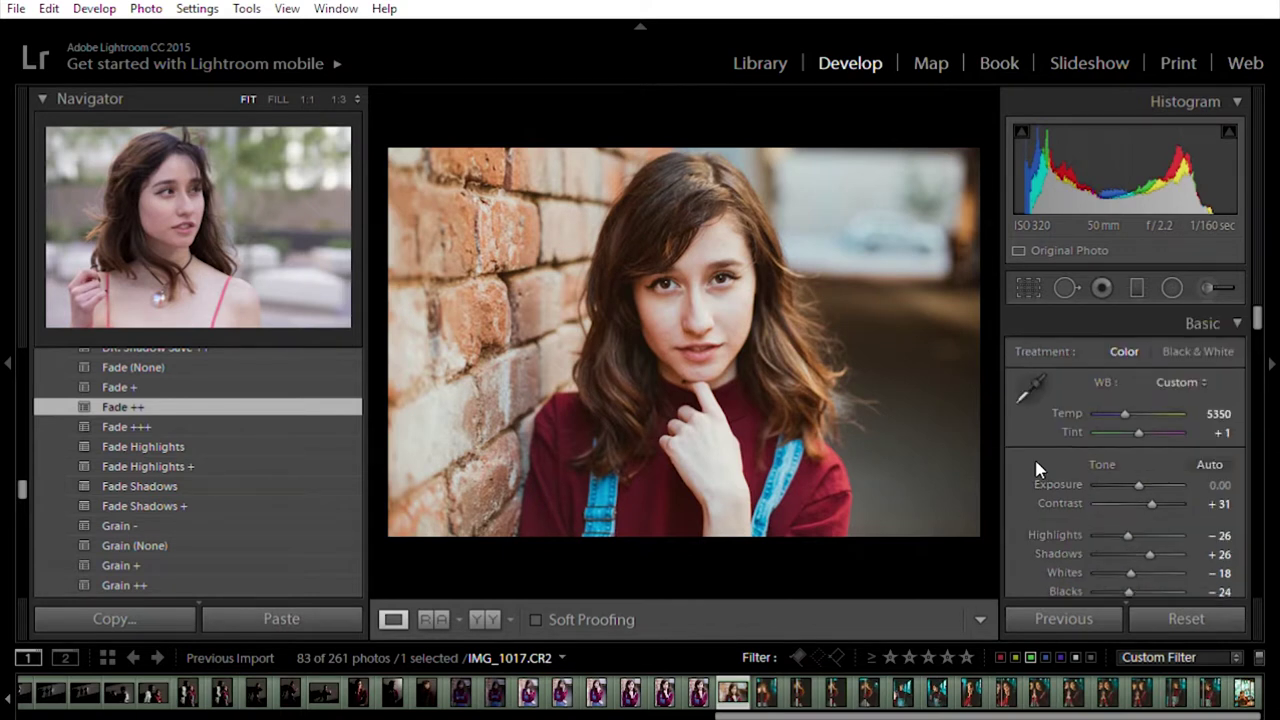
{"action": "left_click_drag", "start_coordinate": [1222, 408], "coordinate": [1230, 408]}
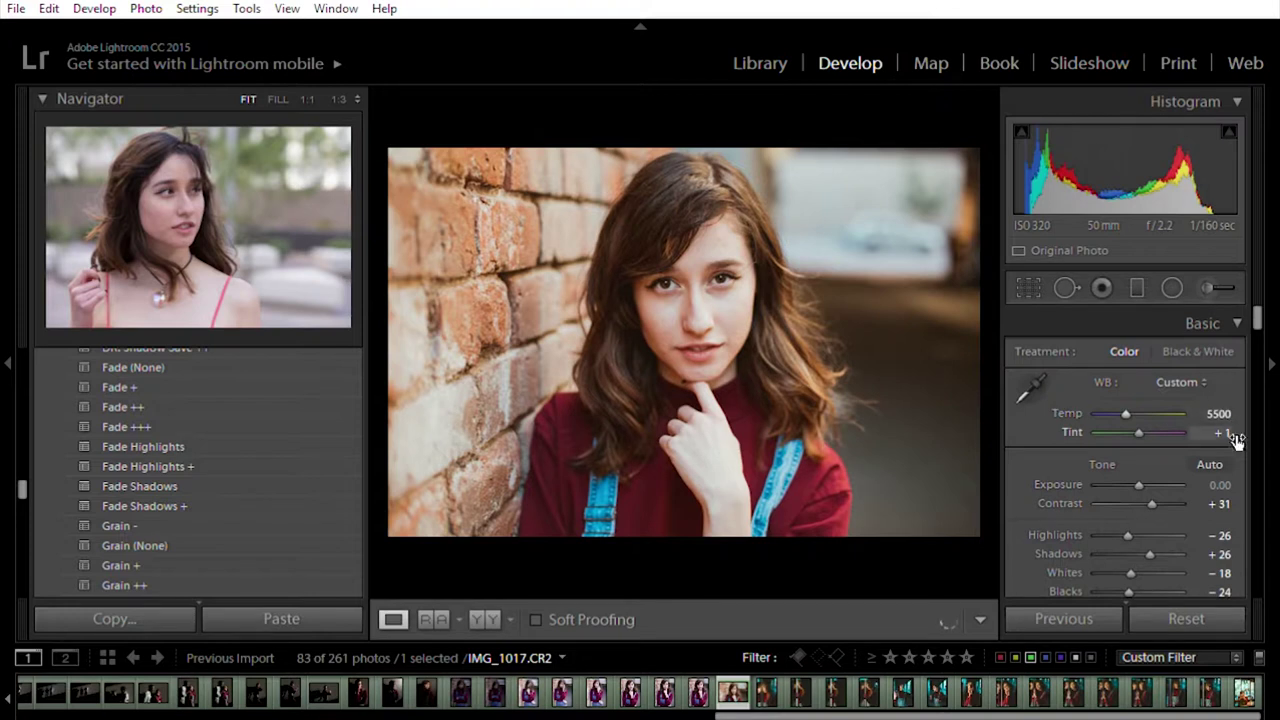
{"action": "key", "text": "ctrl+z"}
{"action": "left_click_drag", "start_coordinate": [1222, 408], "coordinate": [1233, 408]}
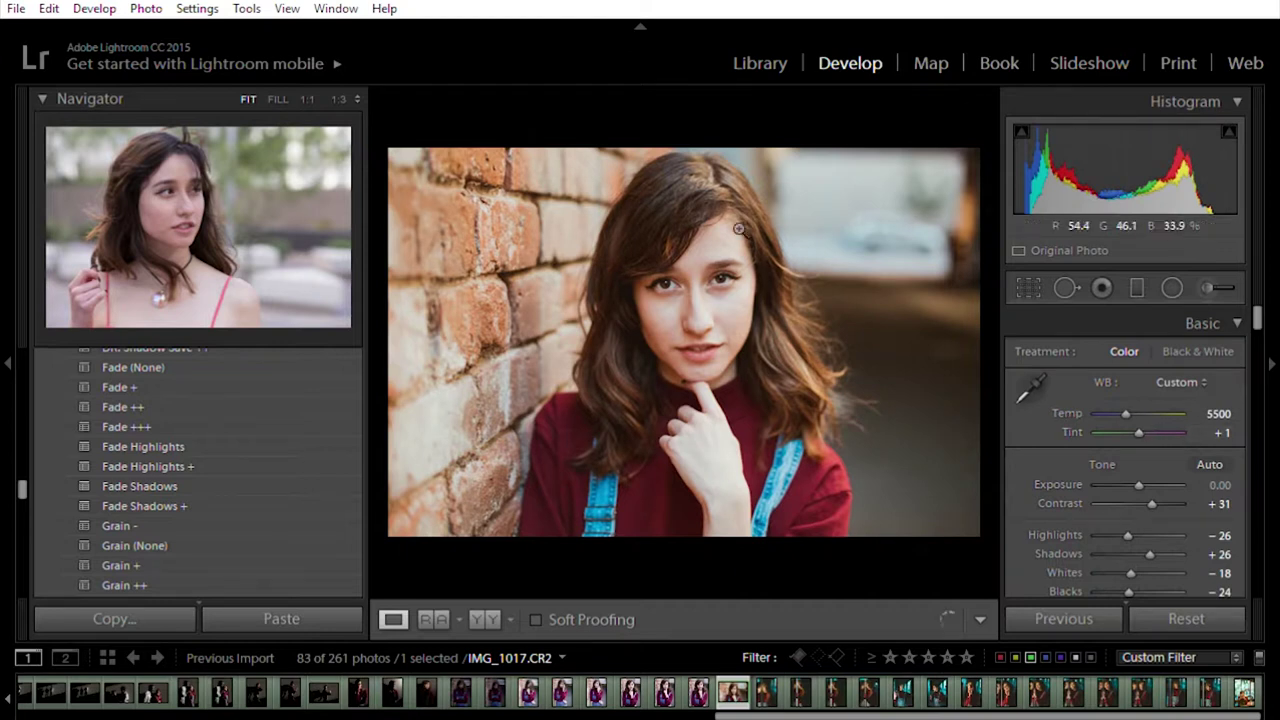
Step: Raise Whites to -10 and set Exposure to +0.10
{"action": "scroll", "coordinate": [1040, 440], "scroll_direction": "down", "scroll_amount": 2}
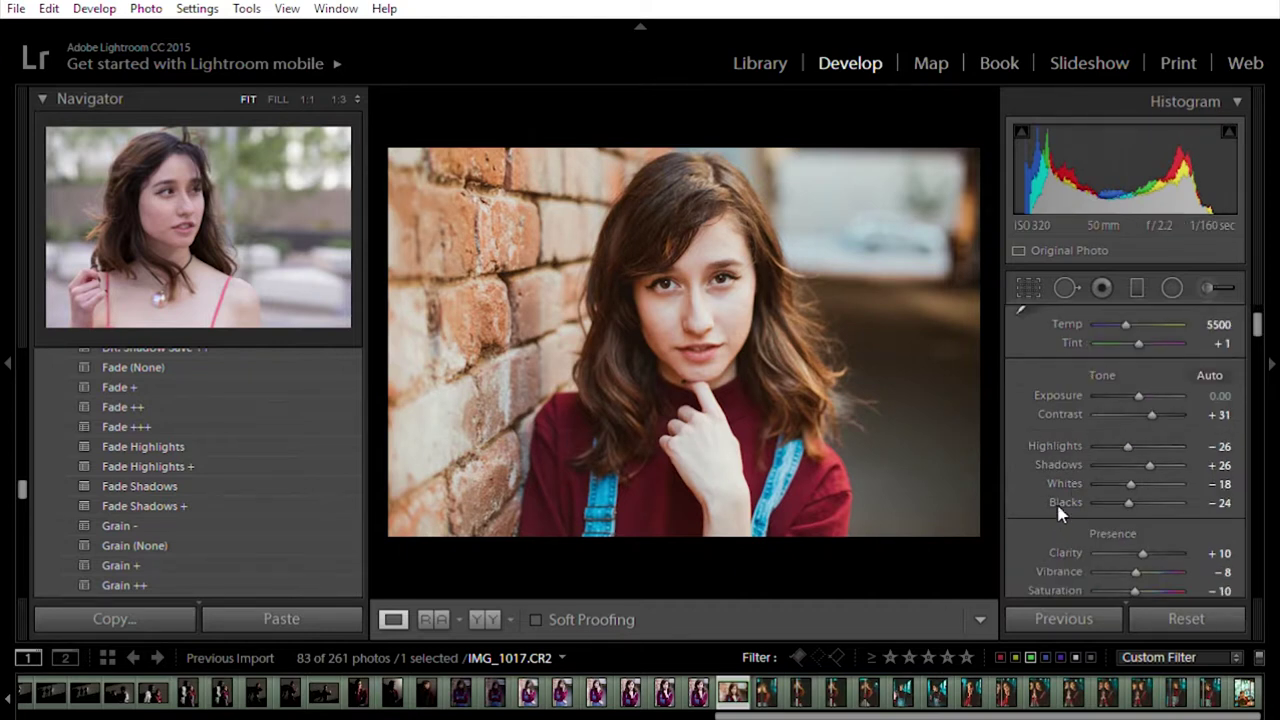
{"action": "left_click_drag", "start_coordinate": [1136, 470], "coordinate": [1137, 478]}
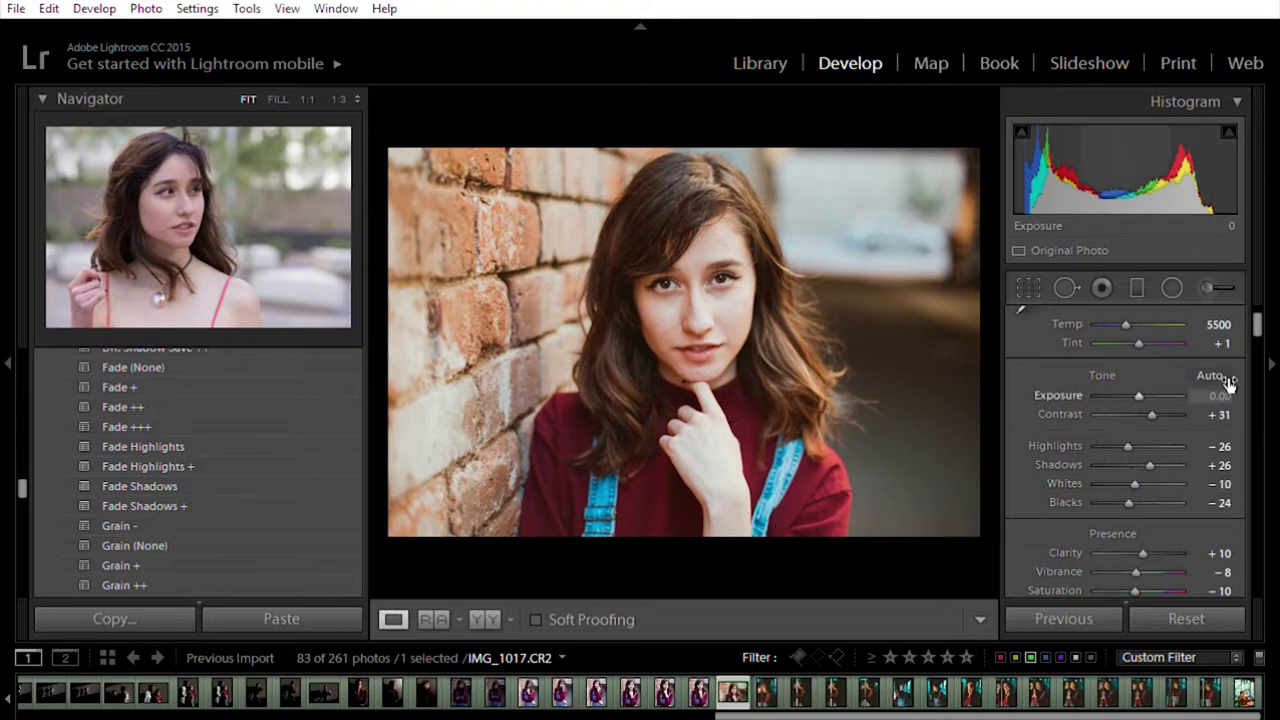
{"action": "left_click_drag", "start_coordinate": [1139, 396], "coordinate": [1141, 396]}
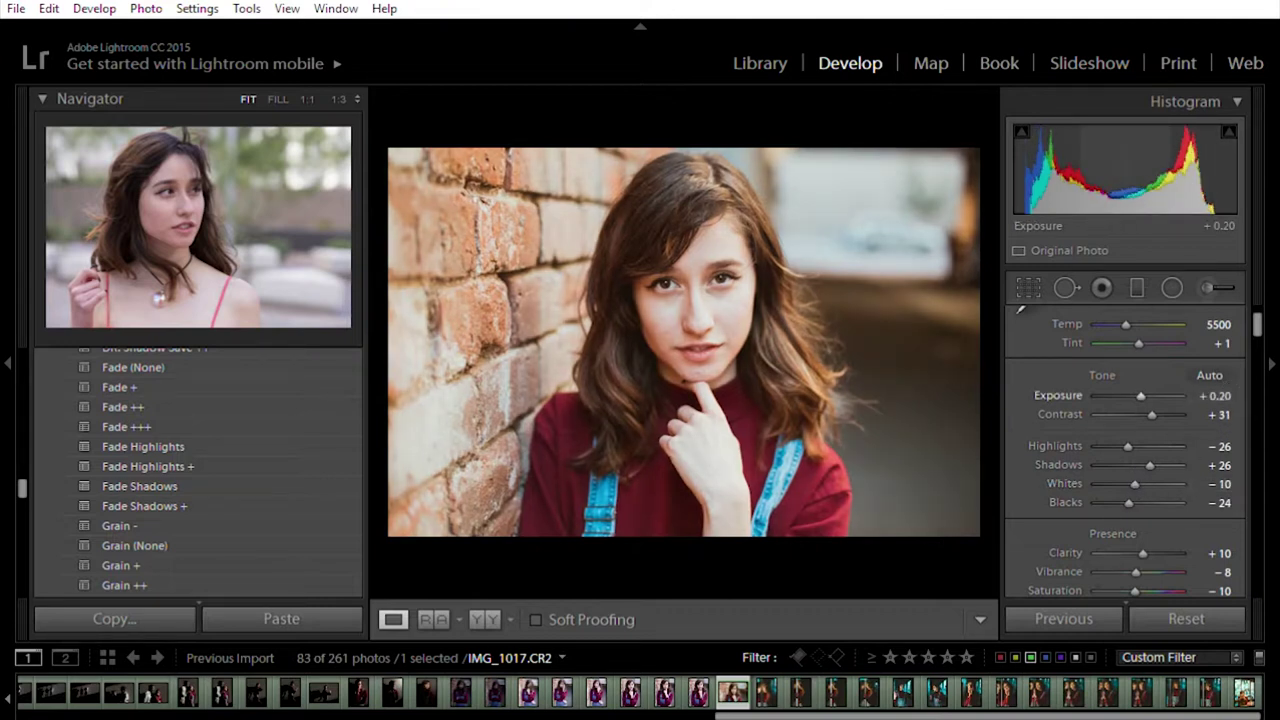
{"action": "key", "text": "Down"}
{"action": "key", "text": "Down"}
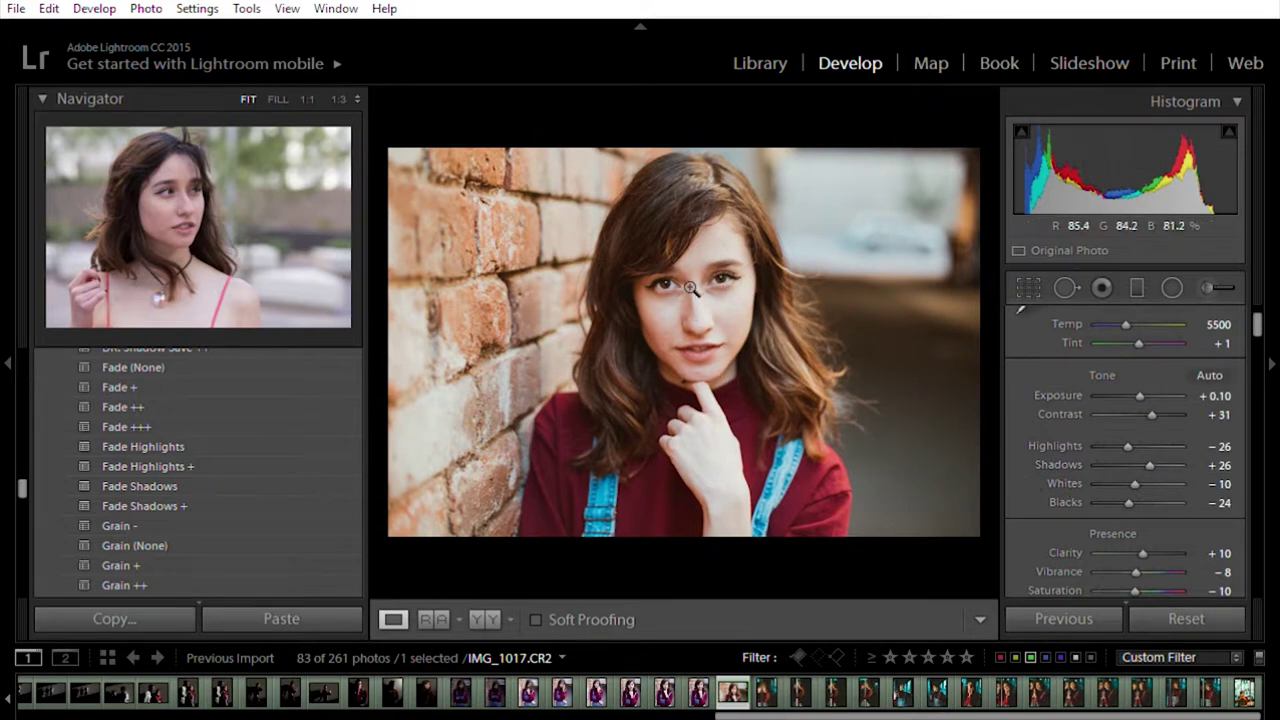
Step: Brighten the skin with the HSL Luminance targeted adjustment, setting Red to +6 and Orange to +13
{"action": "scroll", "coordinate": [1045, 496], "scroll_direction": "down", "scroll_amount": 10}
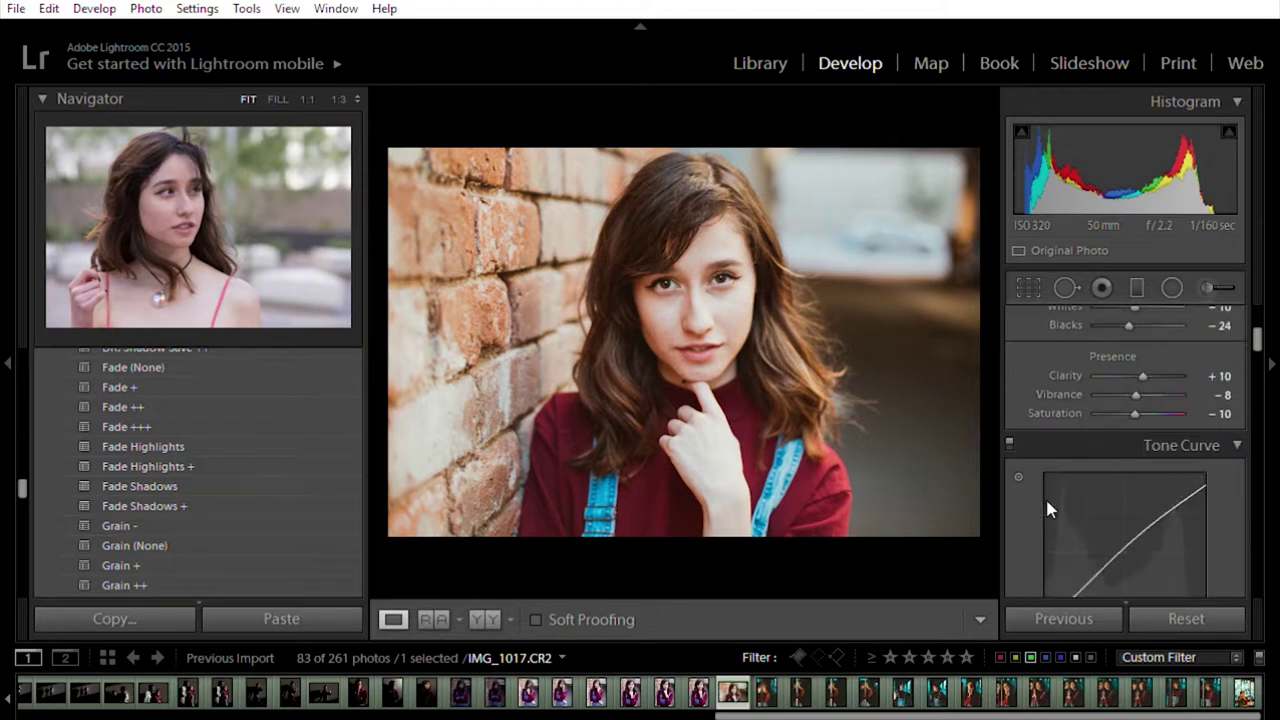
{"action": "scroll", "coordinate": [1047, 505], "scroll_direction": "up", "scroll_amount": 5}
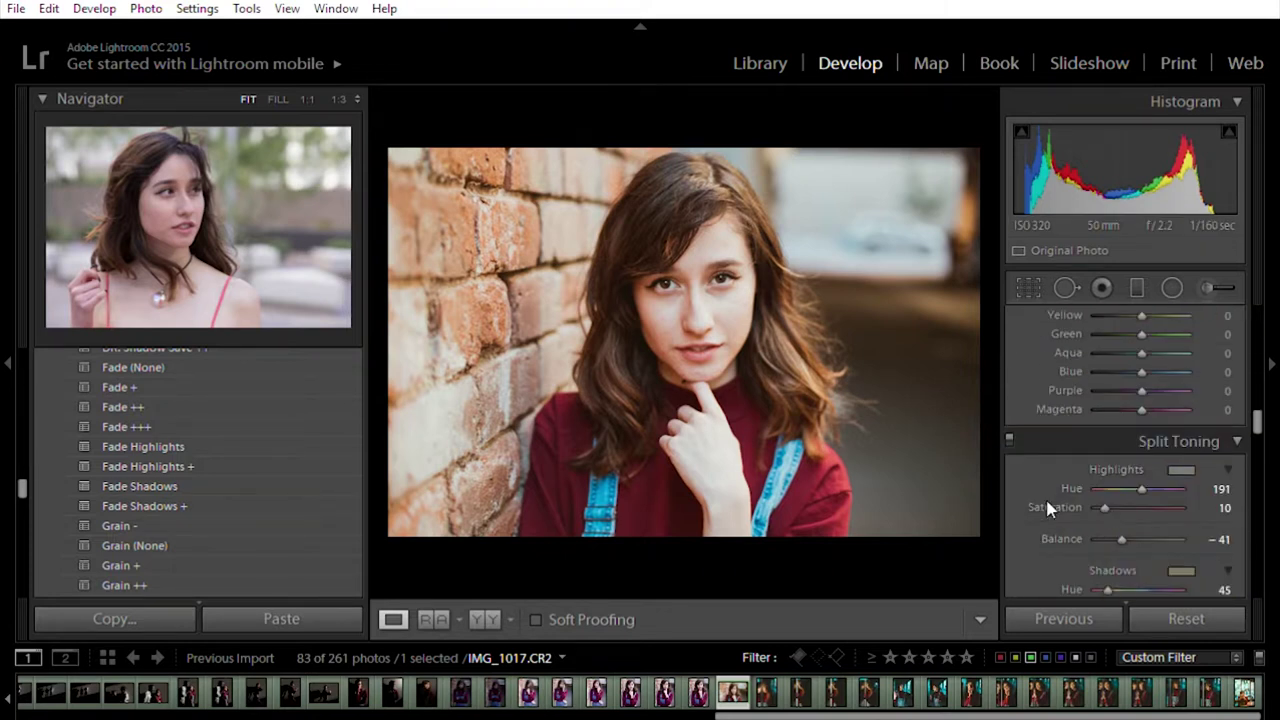
{"action": "scroll", "coordinate": [1045, 496], "scroll_direction": "up", "scroll_amount": 2}
{"action": "scroll", "coordinate": [1045, 496], "scroll_direction": "down", "scroll_amount": 2}
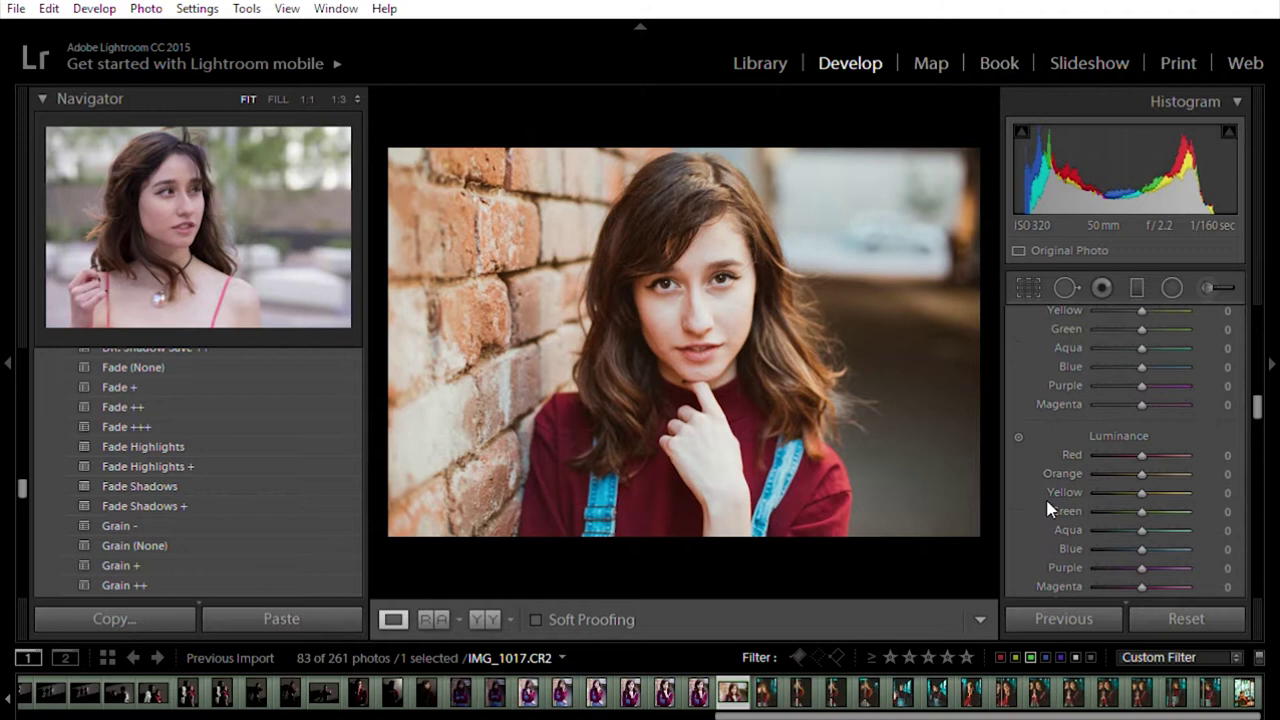
{"action": "scroll", "coordinate": [1022, 466], "scroll_direction": "down", "scroll_amount": 4}
{"action": "scroll", "coordinate": [1026, 458], "scroll_direction": "up", "scroll_amount": 2}
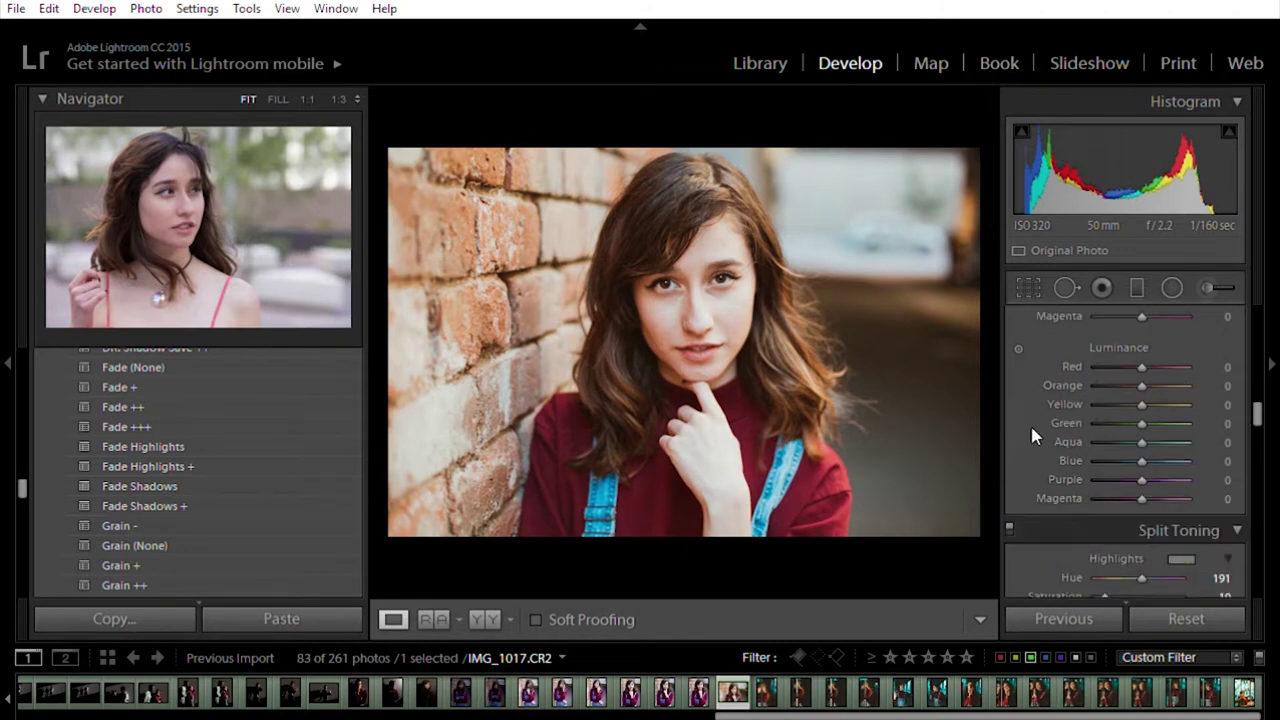
{"action": "left_click", "coordinate": [1018, 345]}
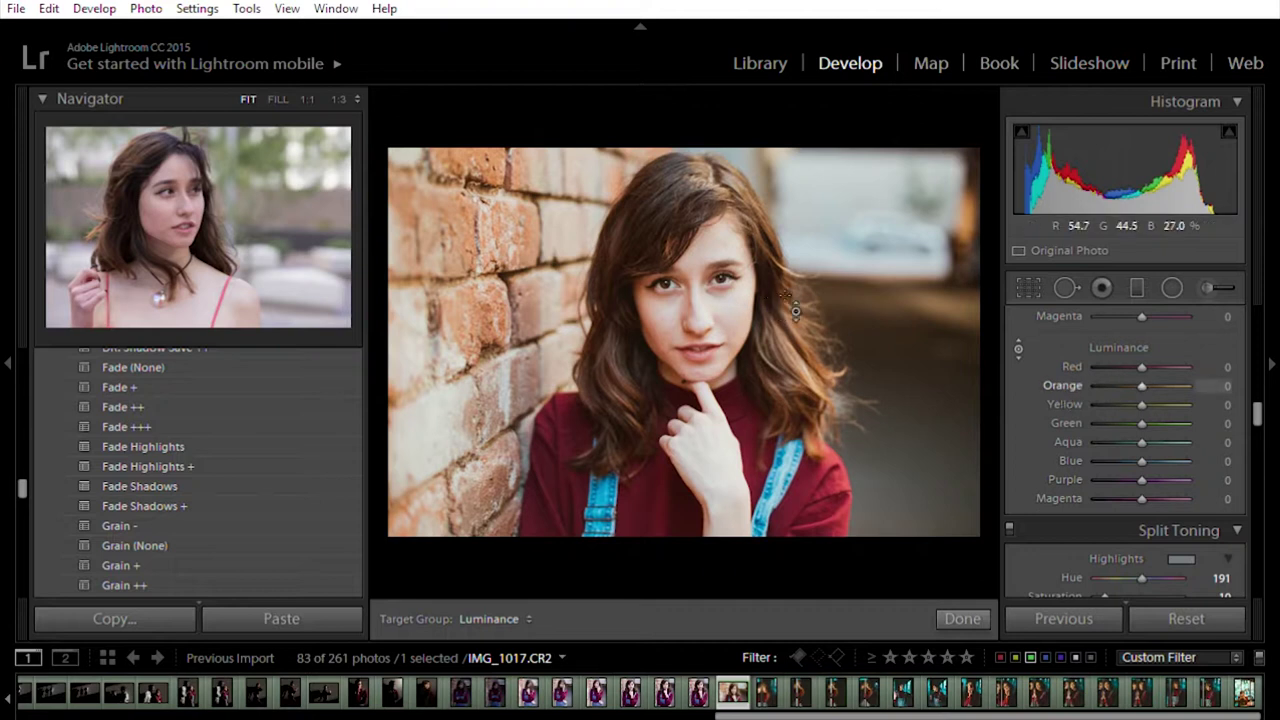
{"action": "left_click_drag", "start_coordinate": [736, 292], "coordinate": [736, 275]}
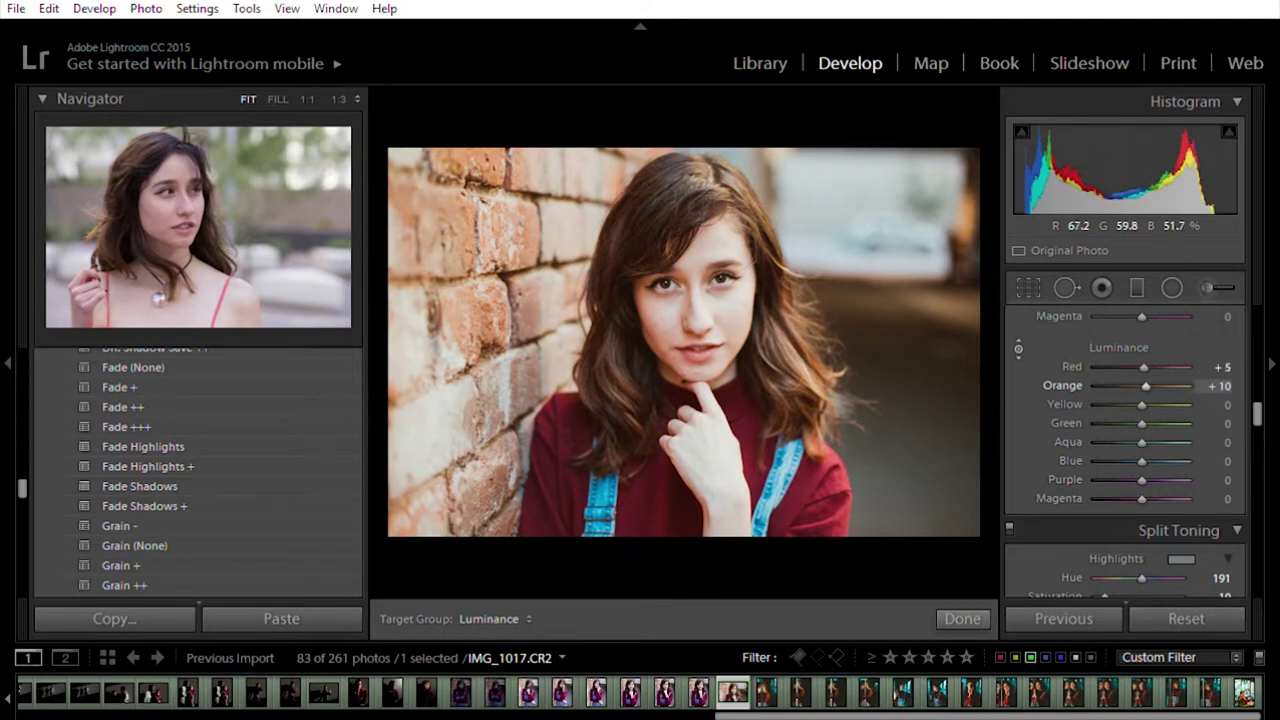
{"action": "key", "text": "ctrl+z"}
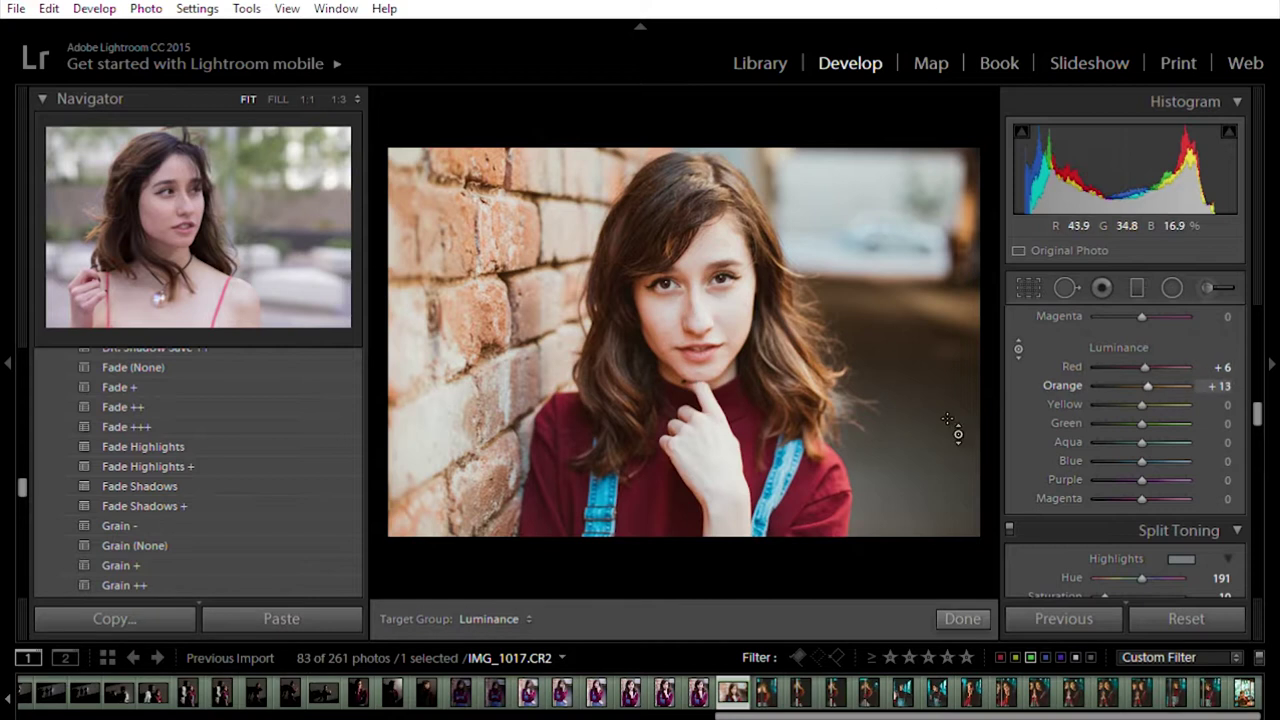
Step: Desaturate the skin with the HSL Saturation targeted adjustment, setting Red to -6 and Orange to -8
{"action": "scroll", "coordinate": [1036, 436], "scroll_direction": "up", "scroll_amount": 5}
{"action": "left_click", "coordinate": [1018, 431]}
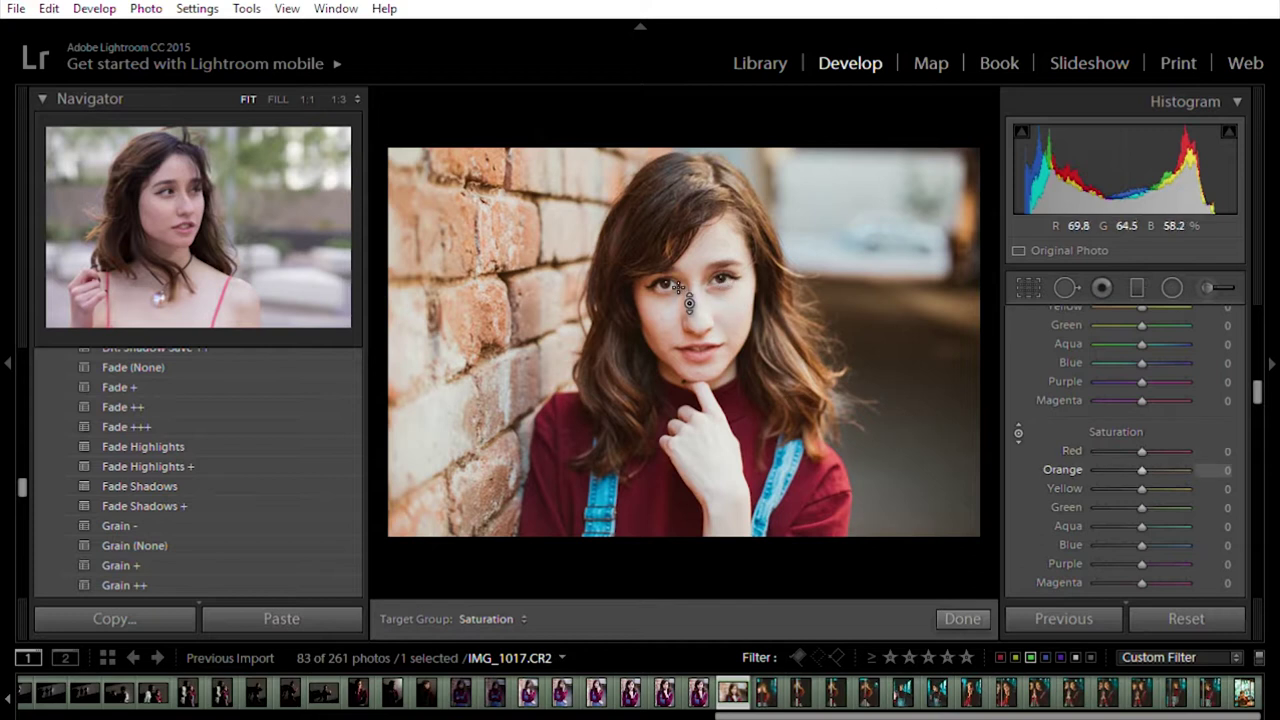
{"action": "left_click_drag", "start_coordinate": [678, 288], "coordinate": [678, 310]}
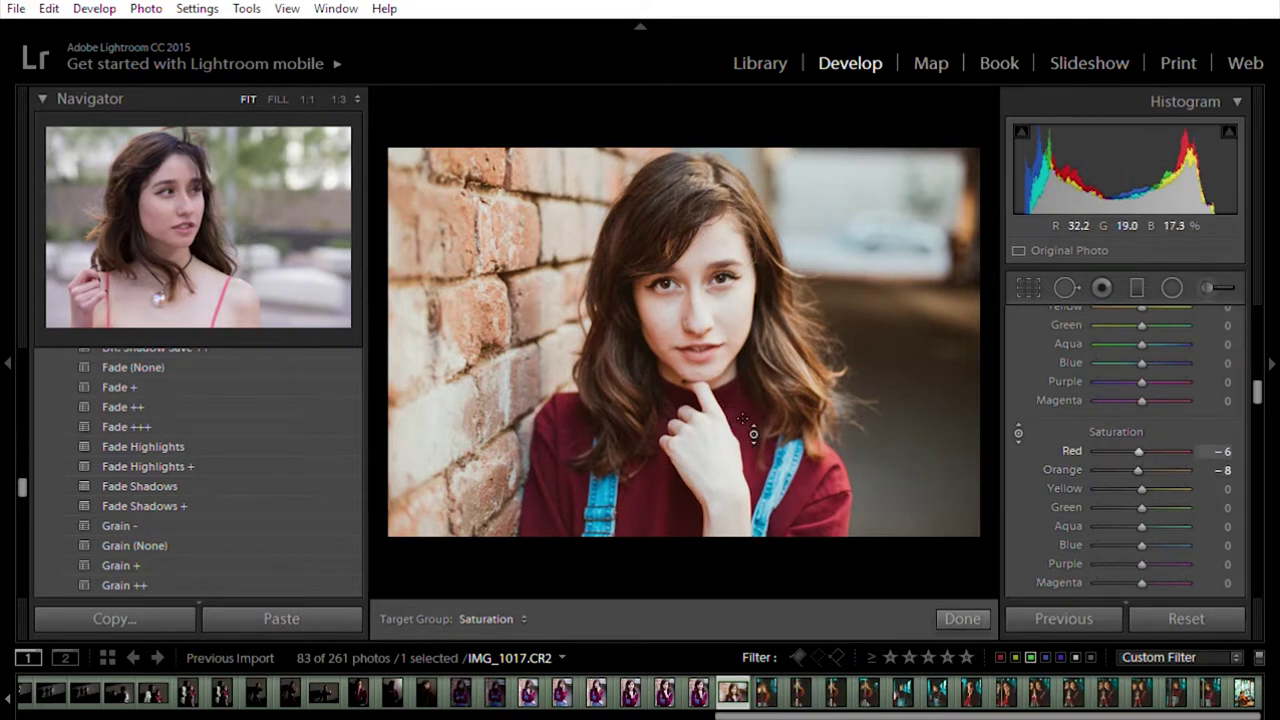
Step: Compare the Exposure history state with the latest Orange Saturation Shift state several times, ending on the latest one
{"action": "scroll", "coordinate": [185, 530], "scroll_direction": "down", "scroll_amount": 15}
{"action": "scroll", "coordinate": [187, 535], "scroll_direction": "down", "scroll_amount": 20}
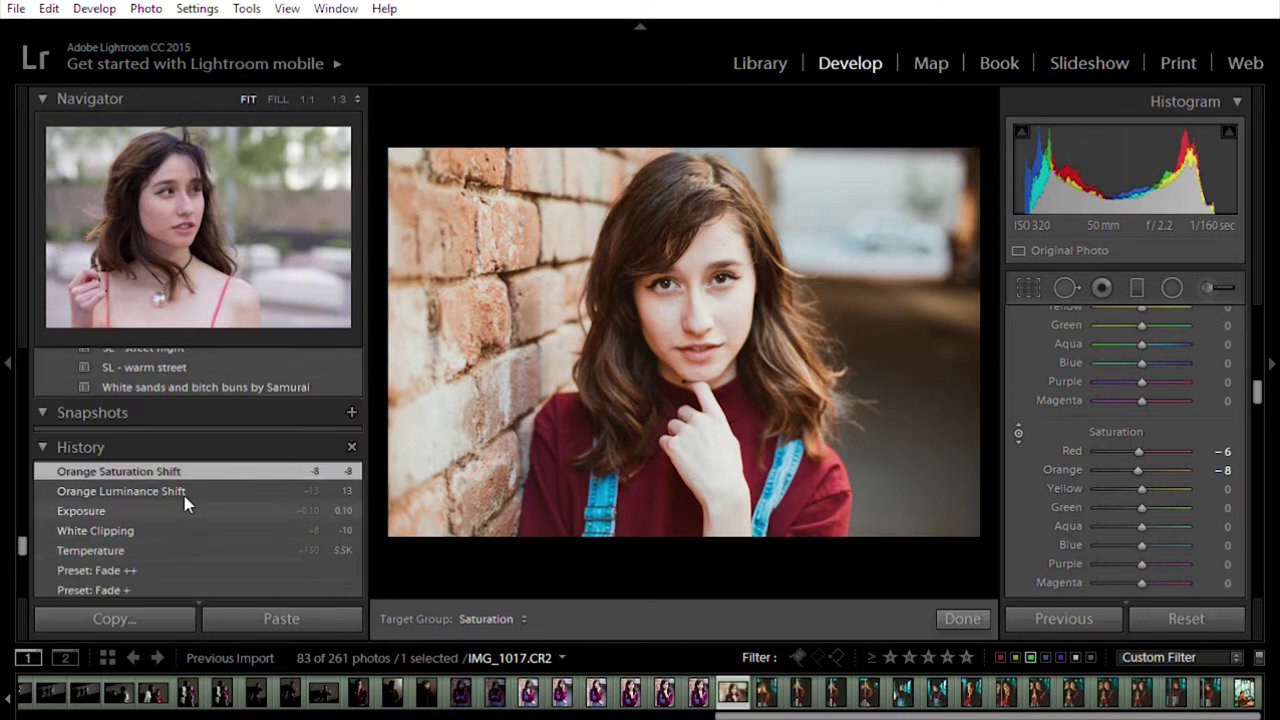
{"action": "left_click", "coordinate": [184, 500]}
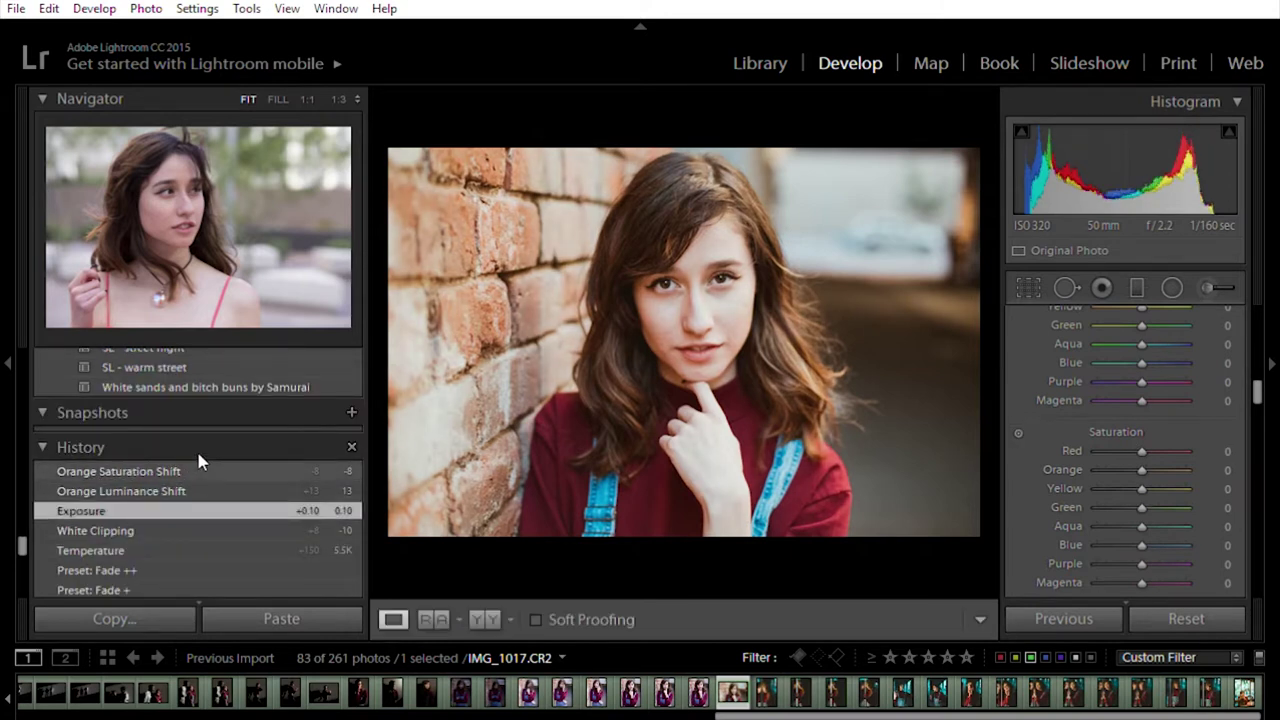
{"action": "left_click", "coordinate": [198, 462]}
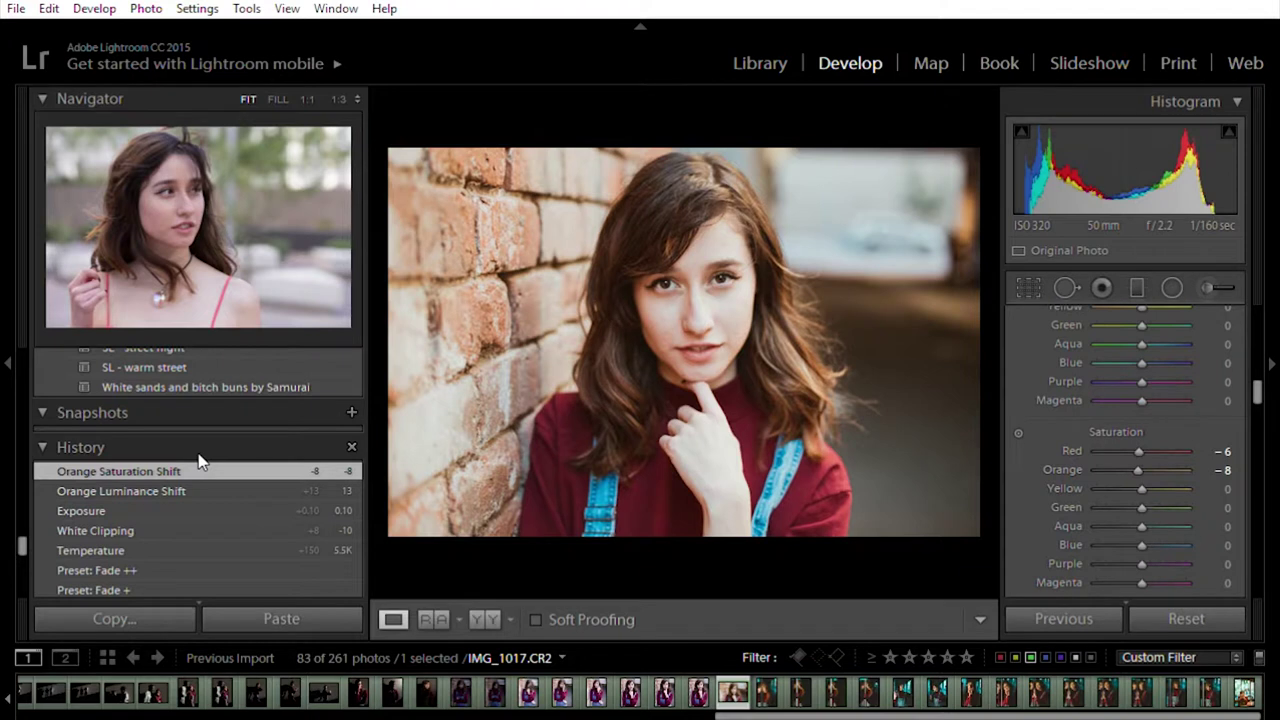
{"action": "left_click", "coordinate": [196, 505]}
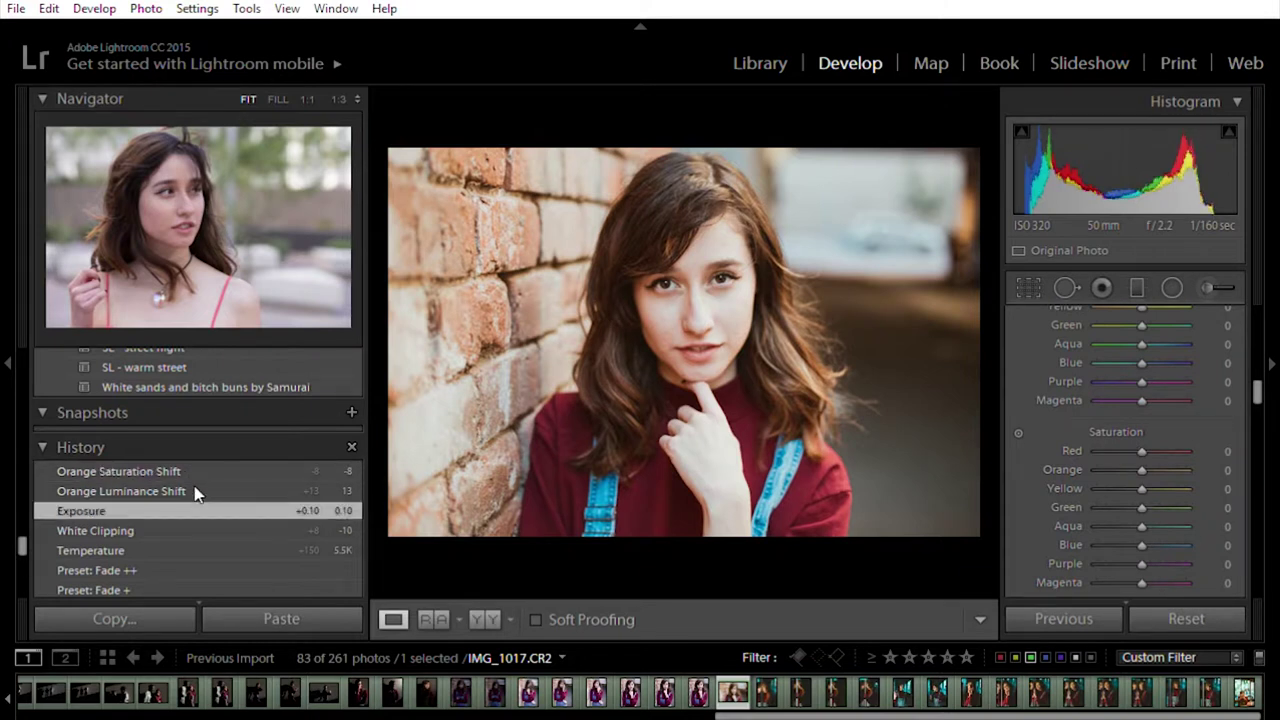
{"action": "left_click", "coordinate": [199, 465]}
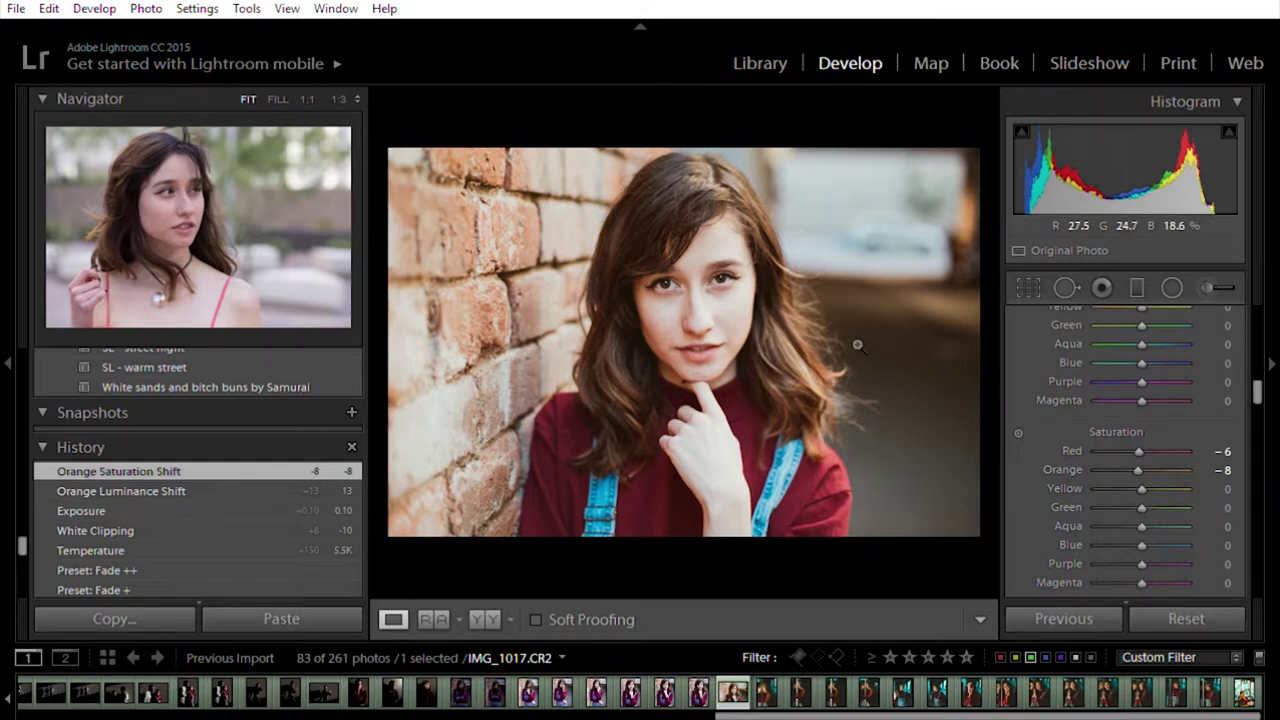
{"action": "left_click", "coordinate": [150, 510]}
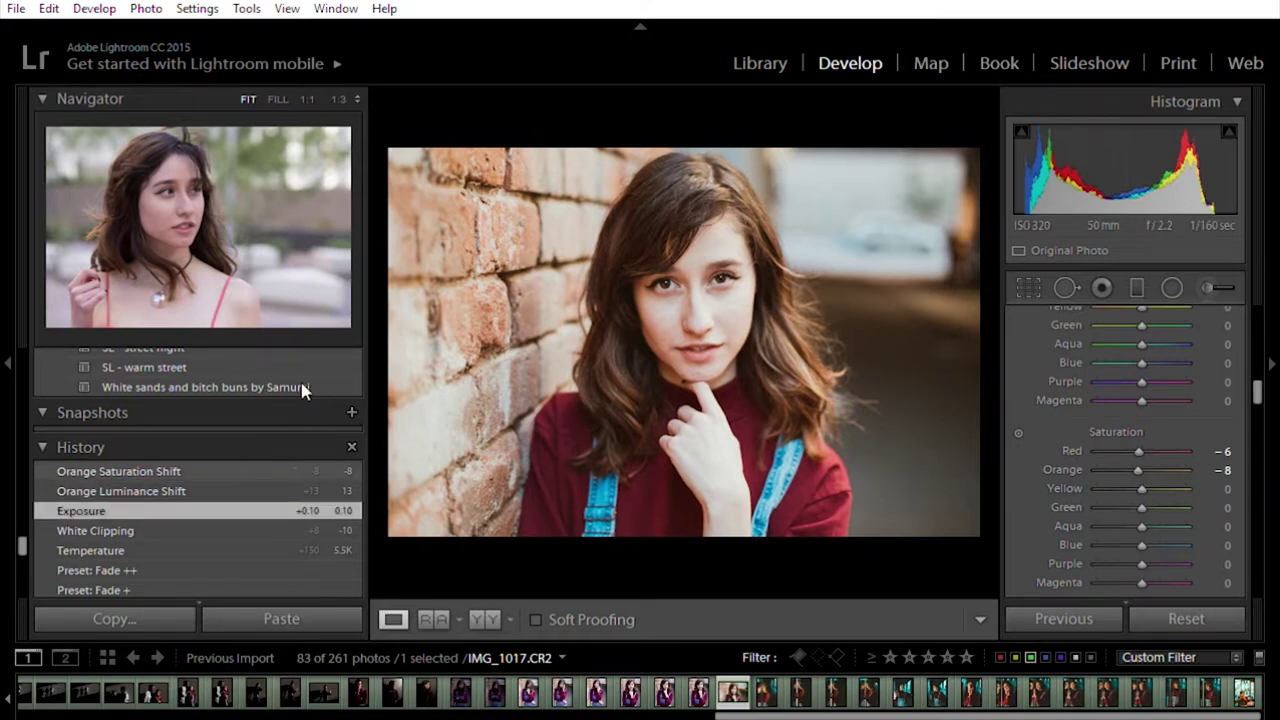
{"action": "left_click", "coordinate": [275, 471]}
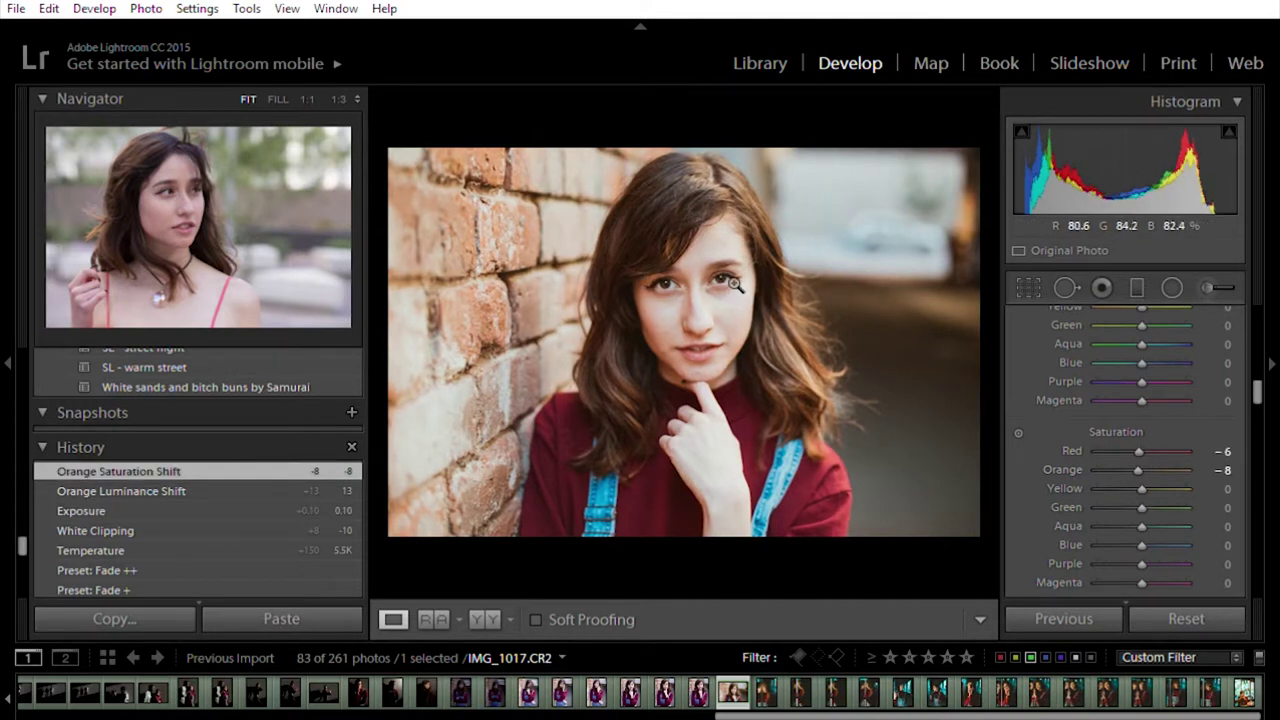
Step: Heal a blemish on the forehead with Spot Removal in Heal mode at size 39, working at 1:4 zoom
{"action": "scroll", "coordinate": [1064, 455], "scroll_direction": "up", "scroll_amount": 5}
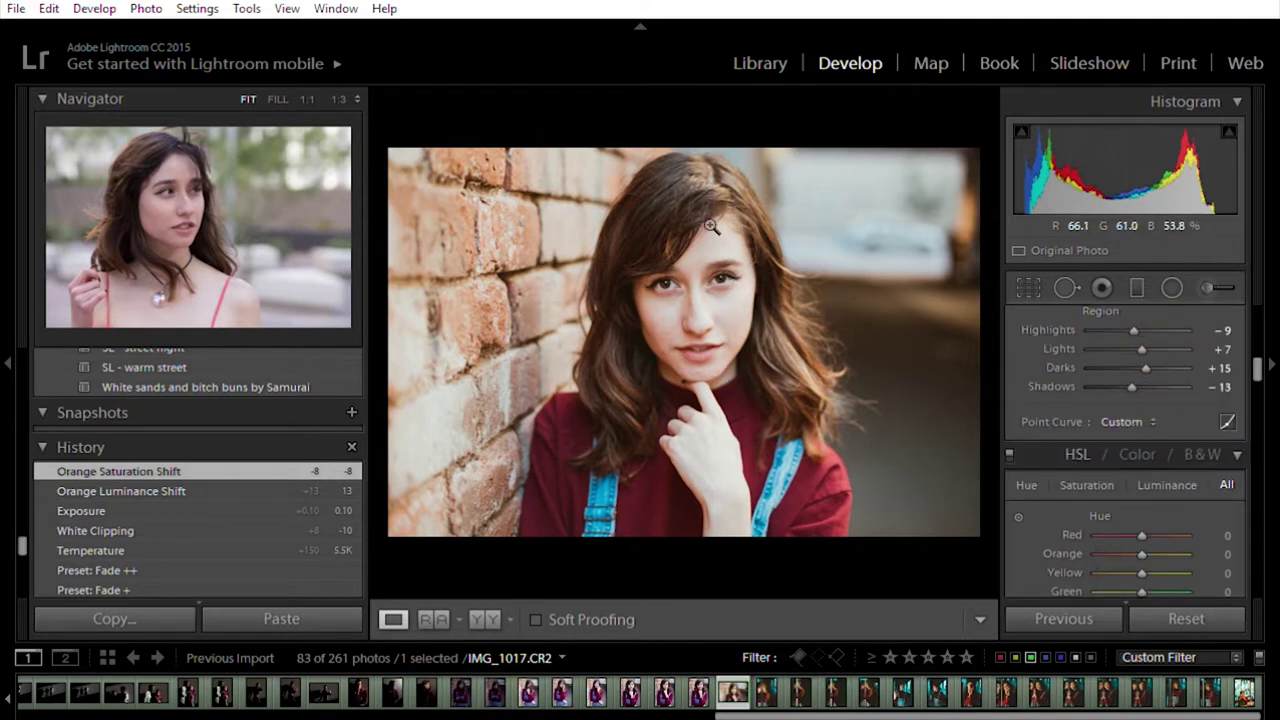
{"action": "left_click", "coordinate": [1068, 287]}
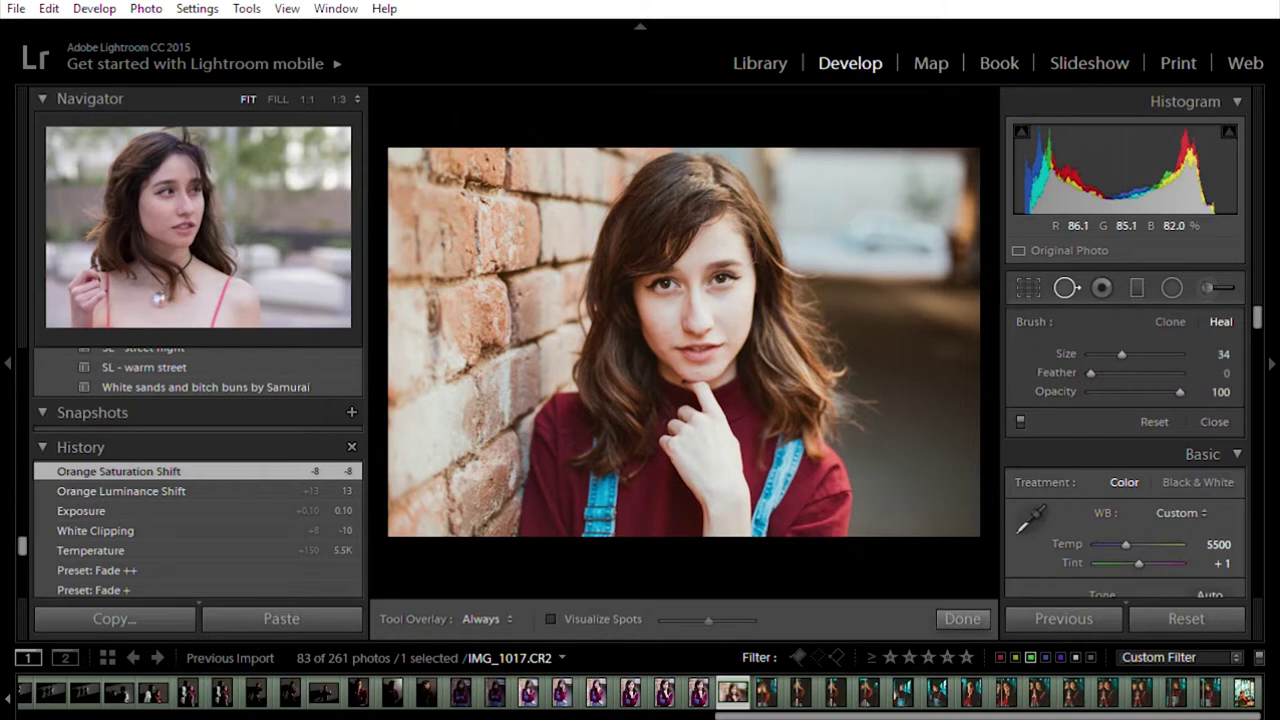
{"action": "left_click", "coordinate": [278, 98]}
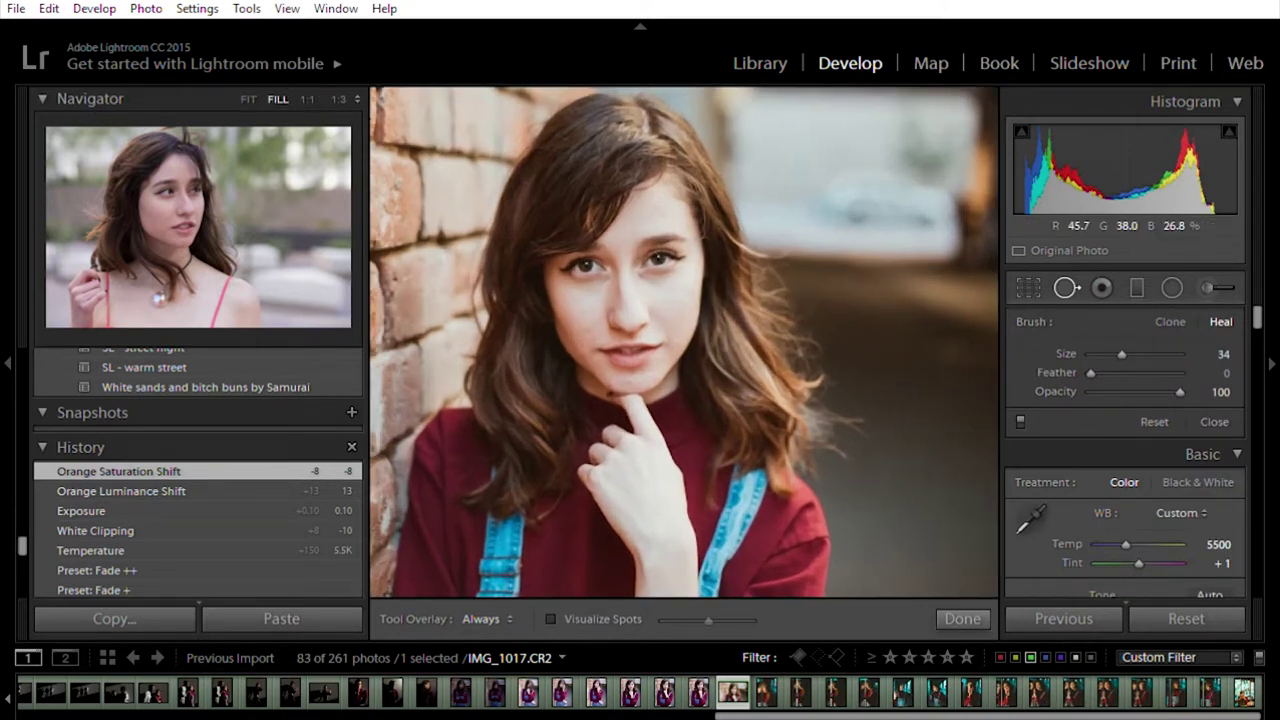
{"action": "scroll", "coordinate": [684, 342], "scroll_direction": "up", "scroll_amount": 4}
{"action": "left_click", "coordinate": [307, 98]}
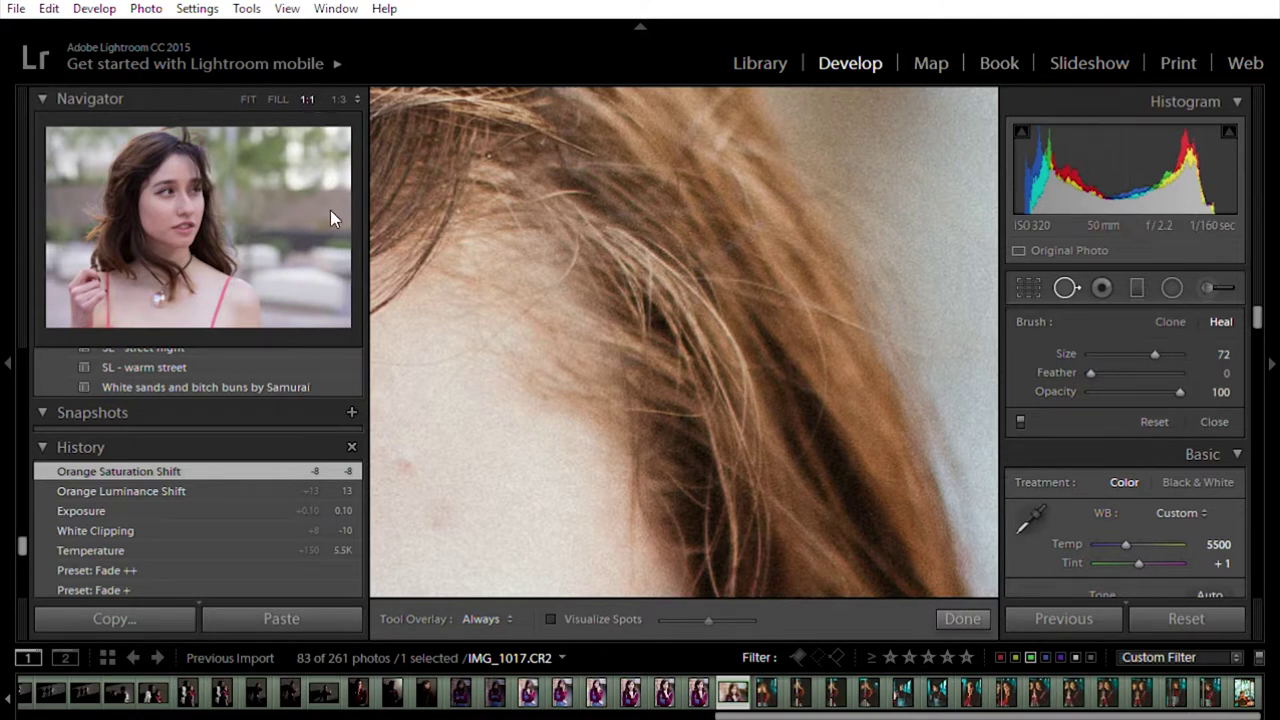
{"action": "key", "text": "ctrl+equal"}
{"action": "left_click", "coordinate": [356, 99]}
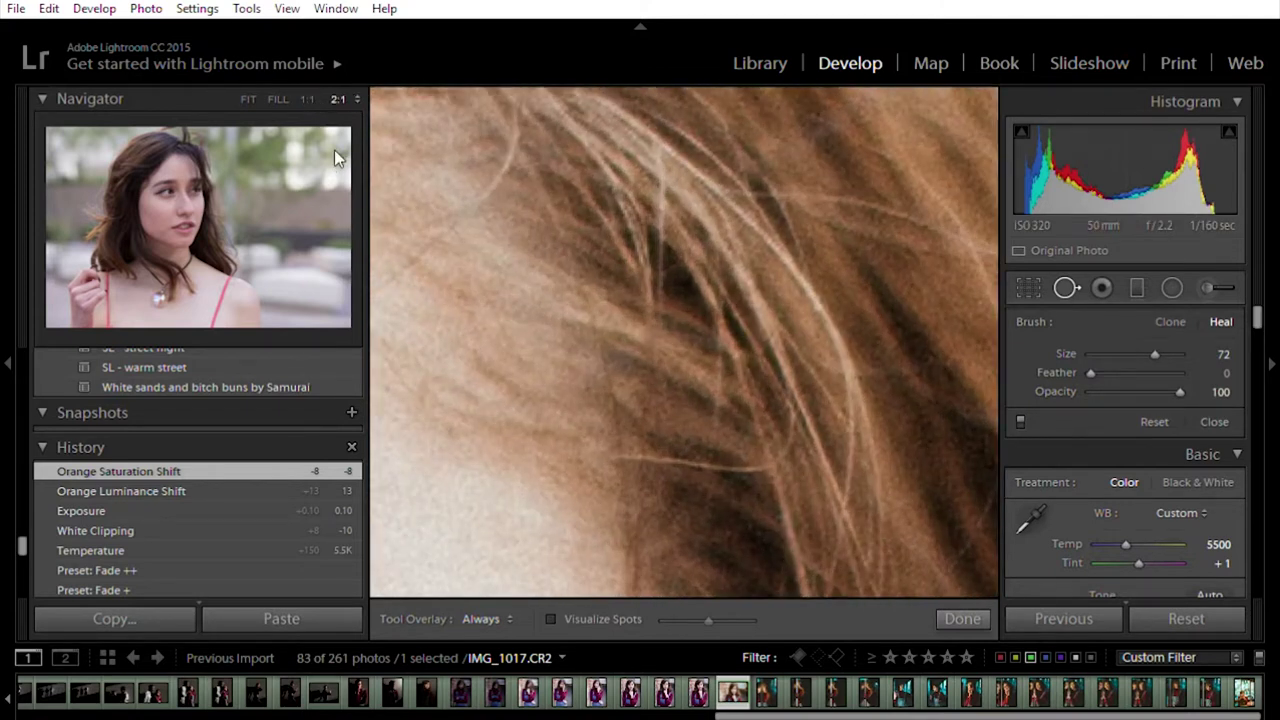
{"action": "left_click", "coordinate": [337, 154]}
{"action": "scroll", "coordinate": [684, 342], "scroll_direction": "down", "scroll_amount": 4}
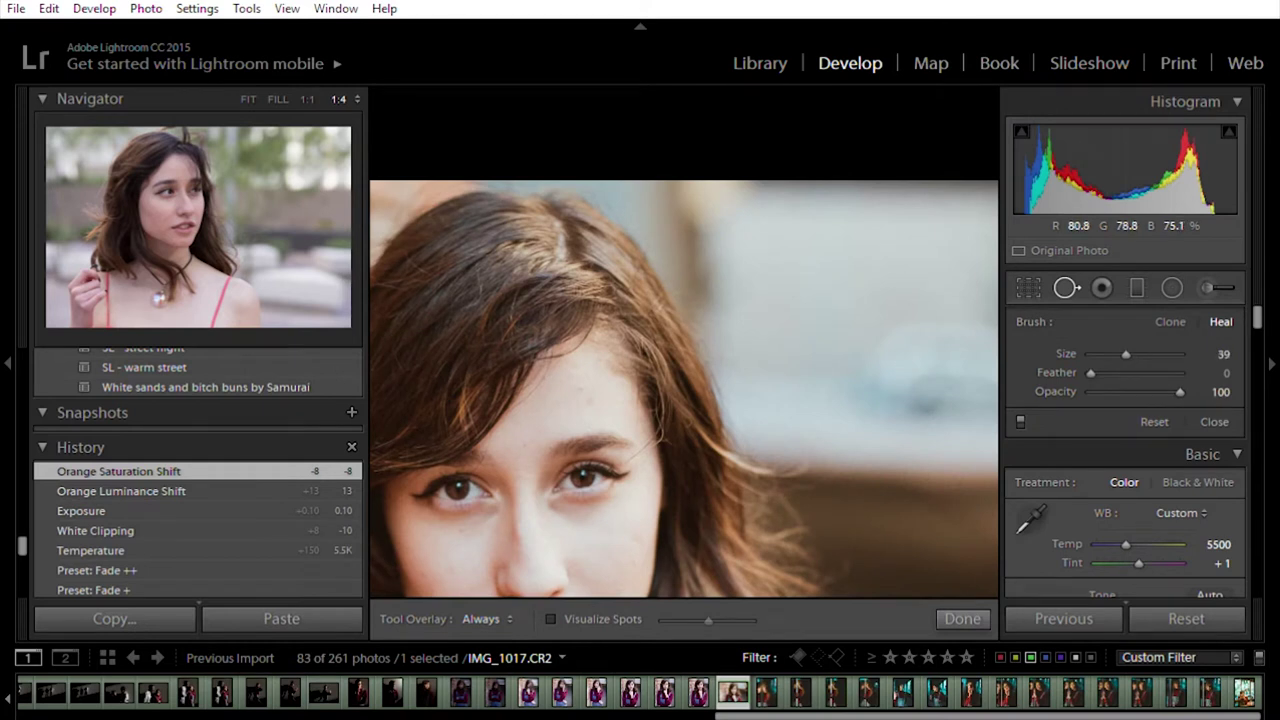
{"action": "left_click", "coordinate": [600, 398]}
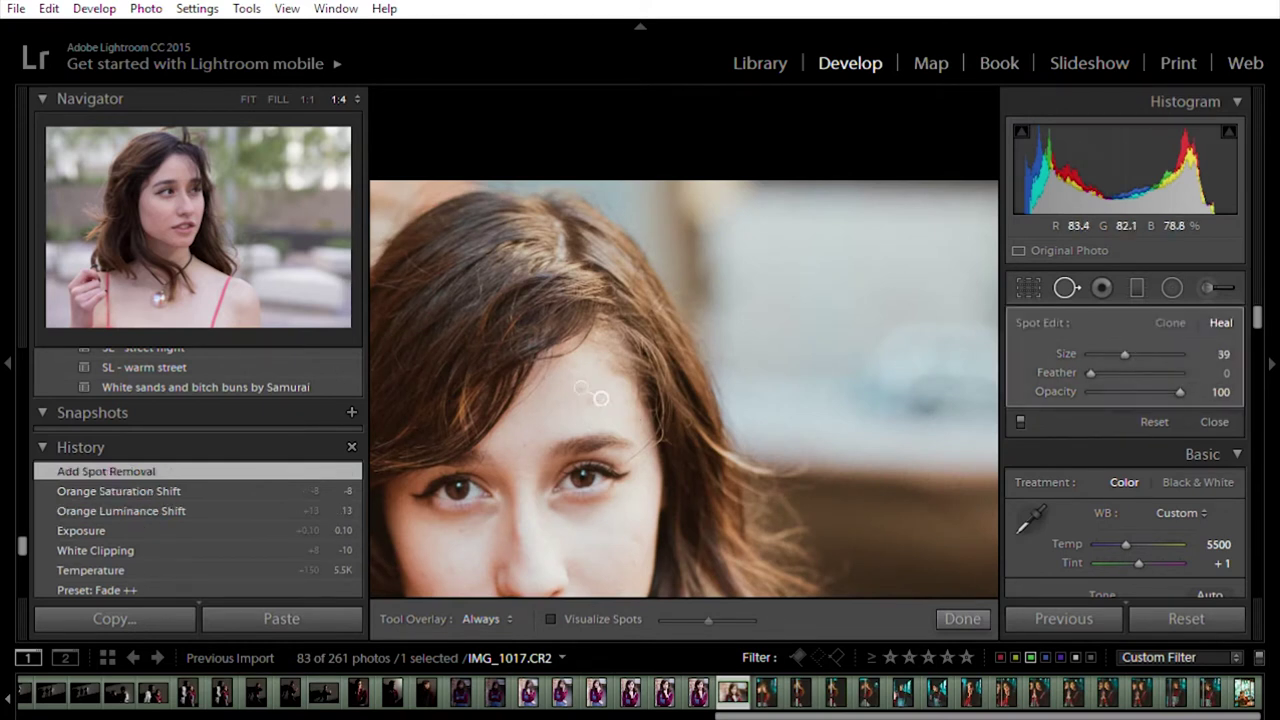
Step: Heal another blemish on the forehead above the eyebrow with Spot Removal in Heal mode at size 39
{"action": "left_click", "coordinate": [595, 391]}
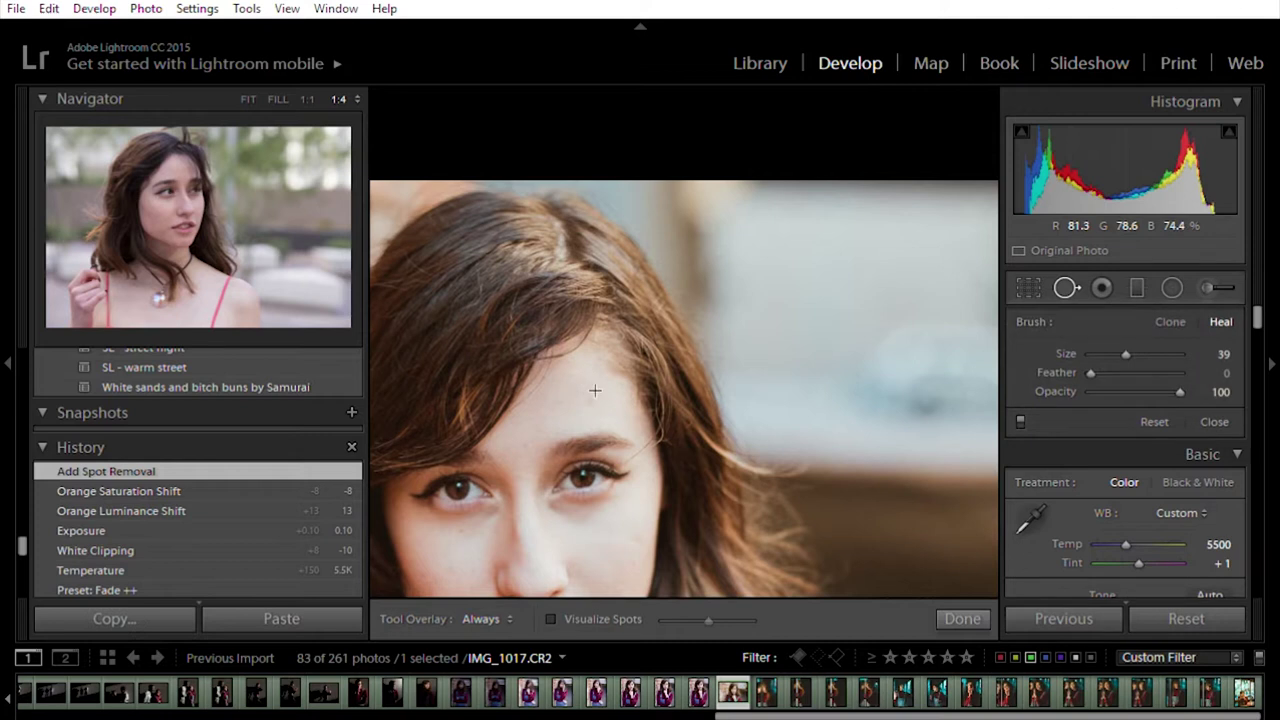
{"action": "left_click", "coordinate": [608, 412]}
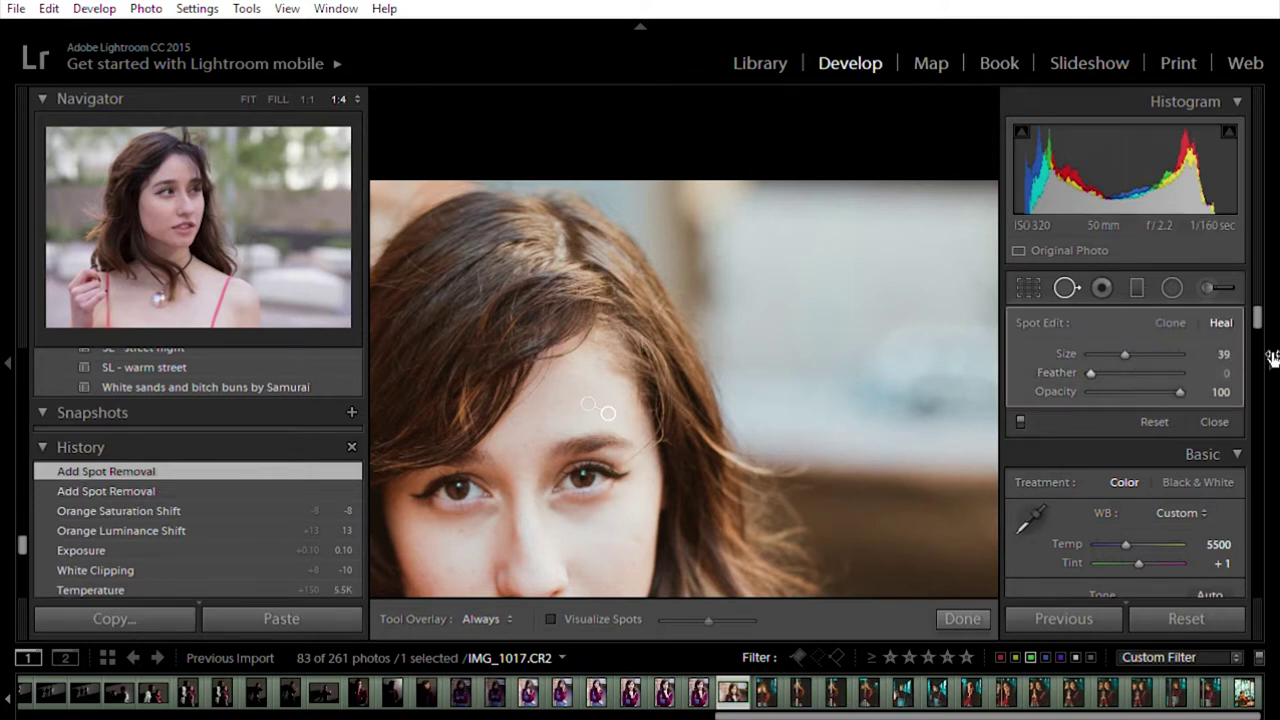
{"action": "scroll", "coordinate": [1258, 306], "scroll_direction": "down", "scroll_amount": 2}
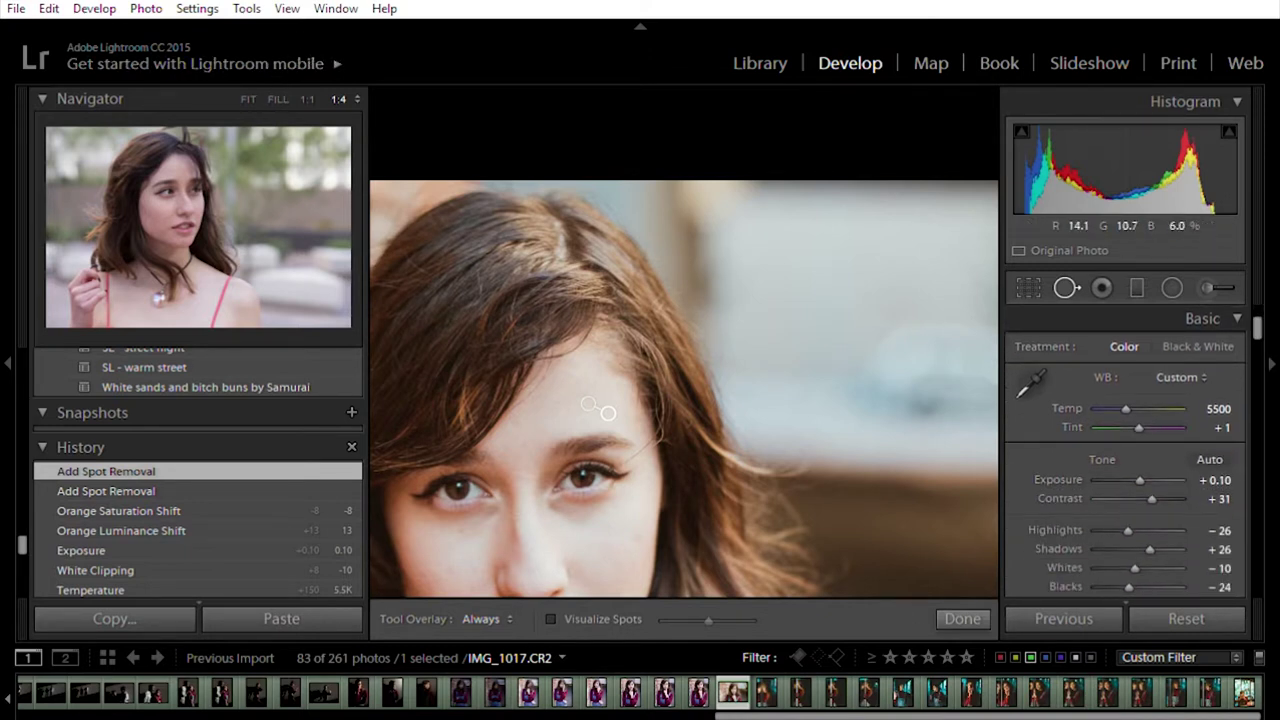
Step: Heal the blemishes on the chin, cheek, under the eye and along the jaw, and close Spot Removal
{"action": "left_click_drag", "start_coordinate": [222, 200], "coordinate": [208, 232]}
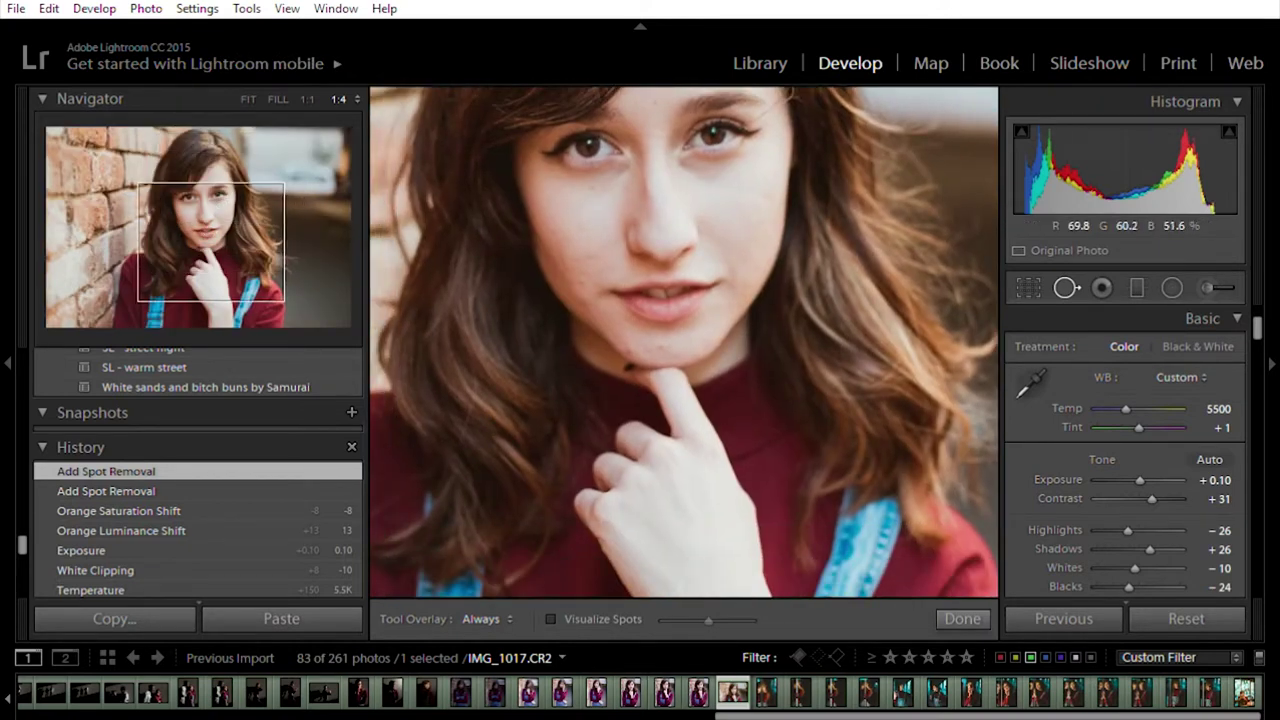
{"action": "left_click", "coordinate": [660, 348]}
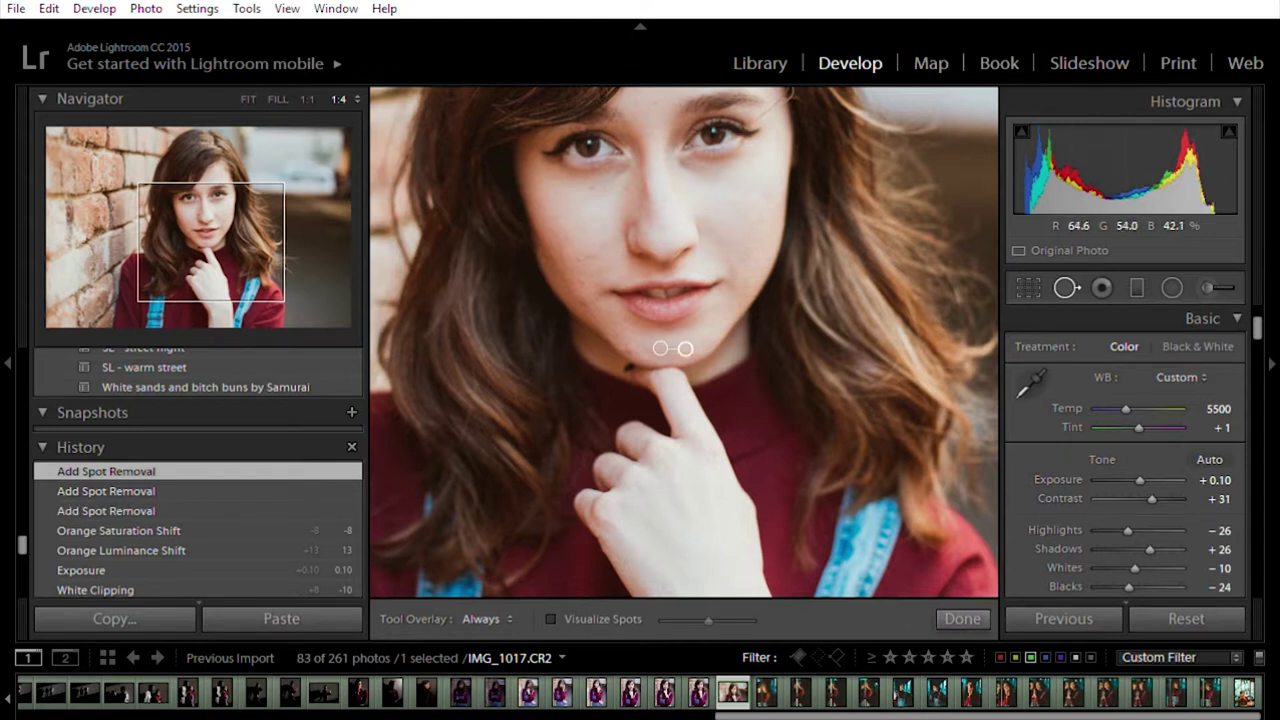
{"action": "left_click", "coordinate": [579, 262]}
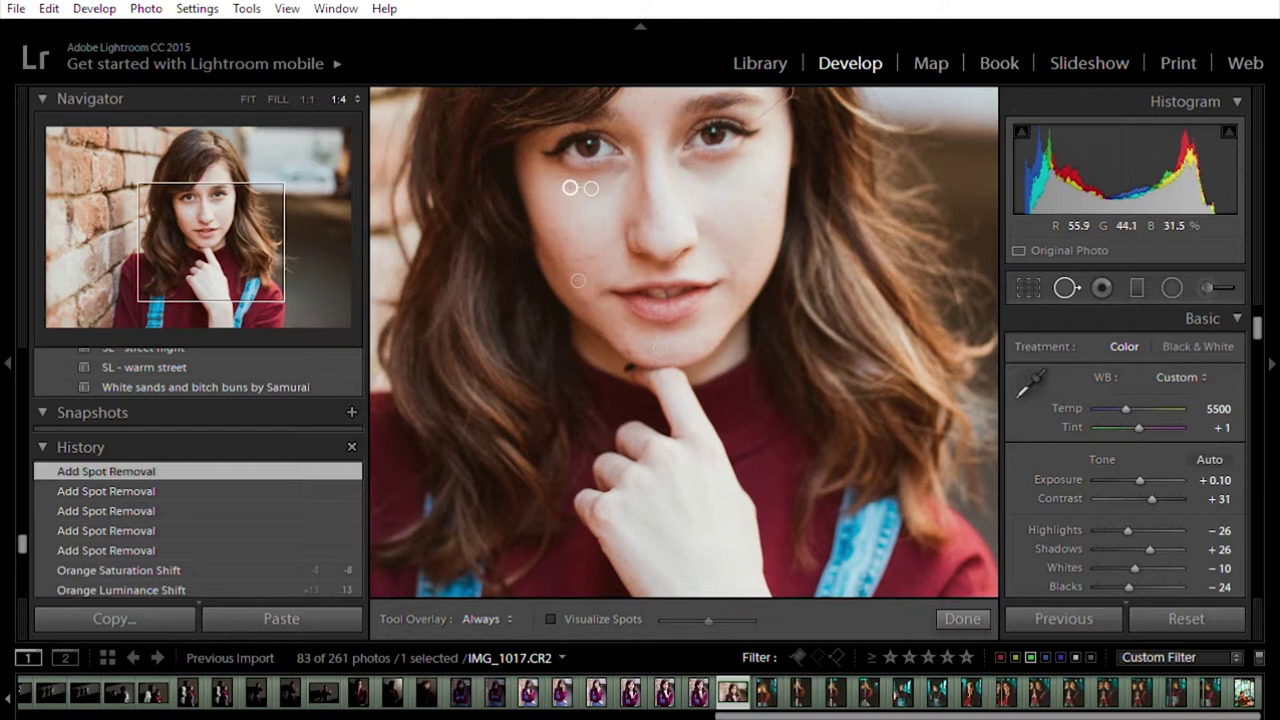
{"action": "left_click", "coordinate": [712, 374]}
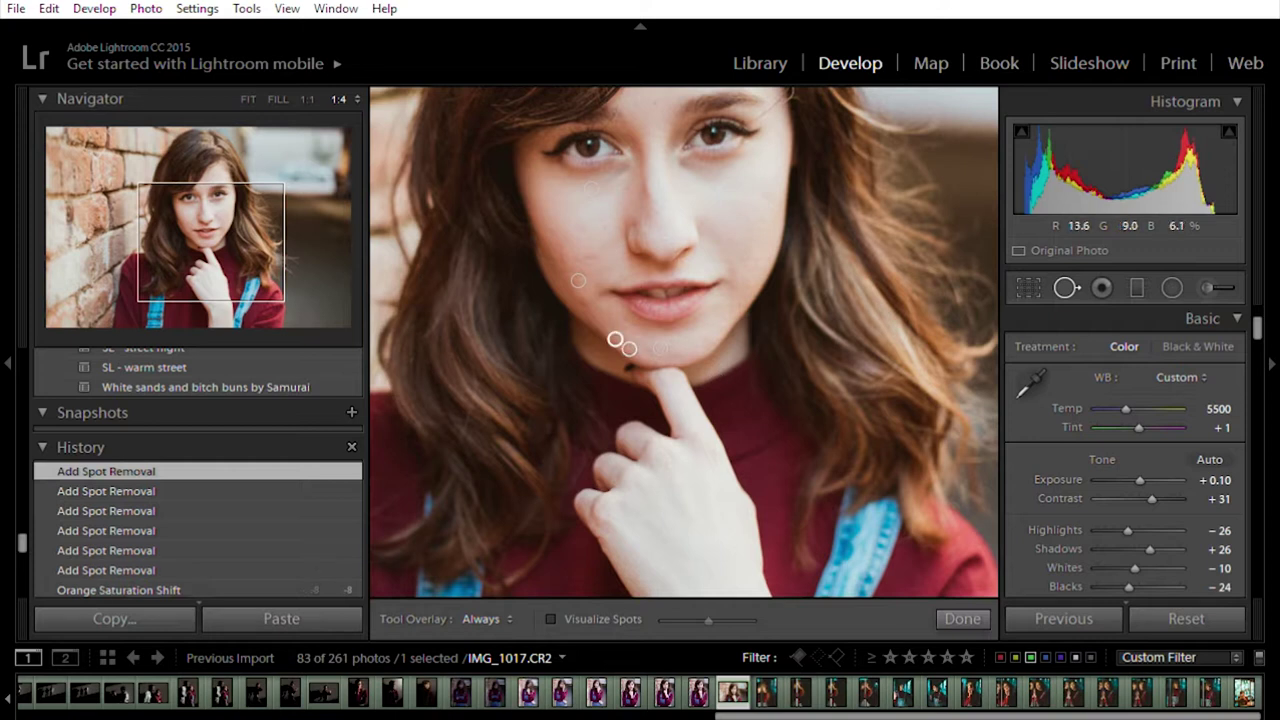
{"action": "left_click", "coordinate": [1068, 288]}
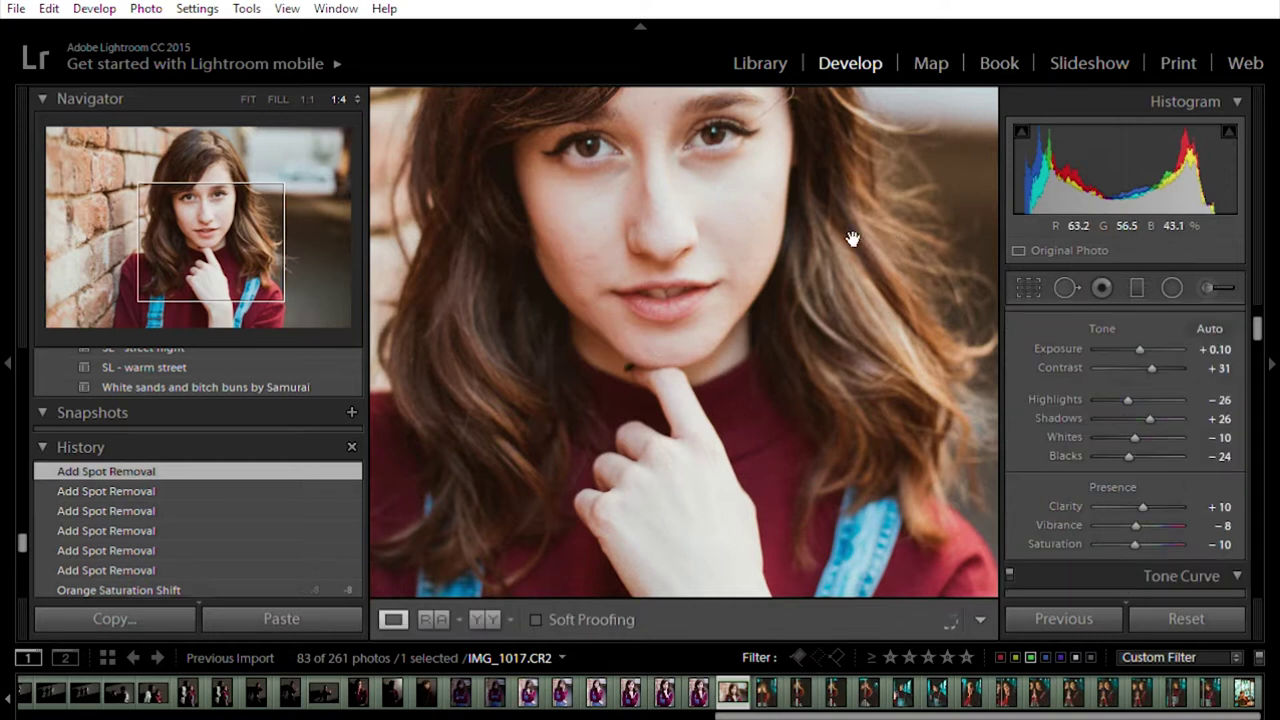
Step: Compare the edited portrait with the original side by side, at both Fit and Fill zoom
{"action": "left_click", "coordinate": [248, 92]}
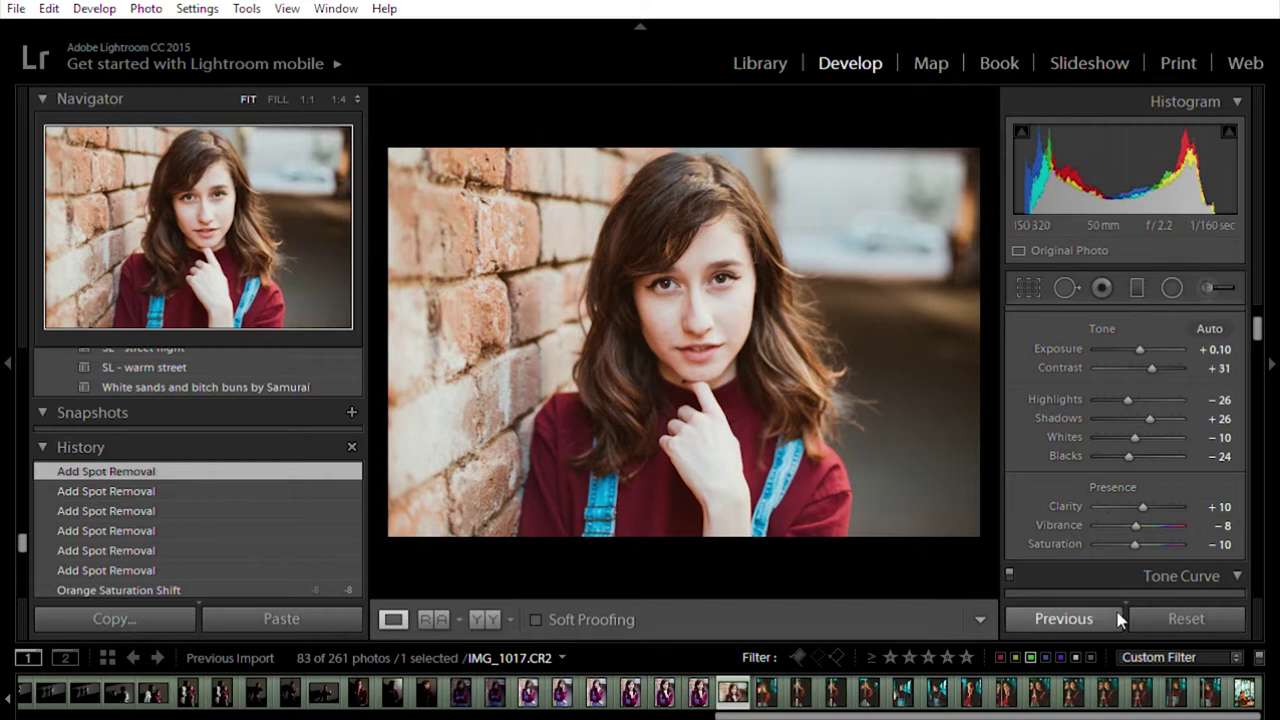
{"action": "left_click", "coordinate": [485, 619]}
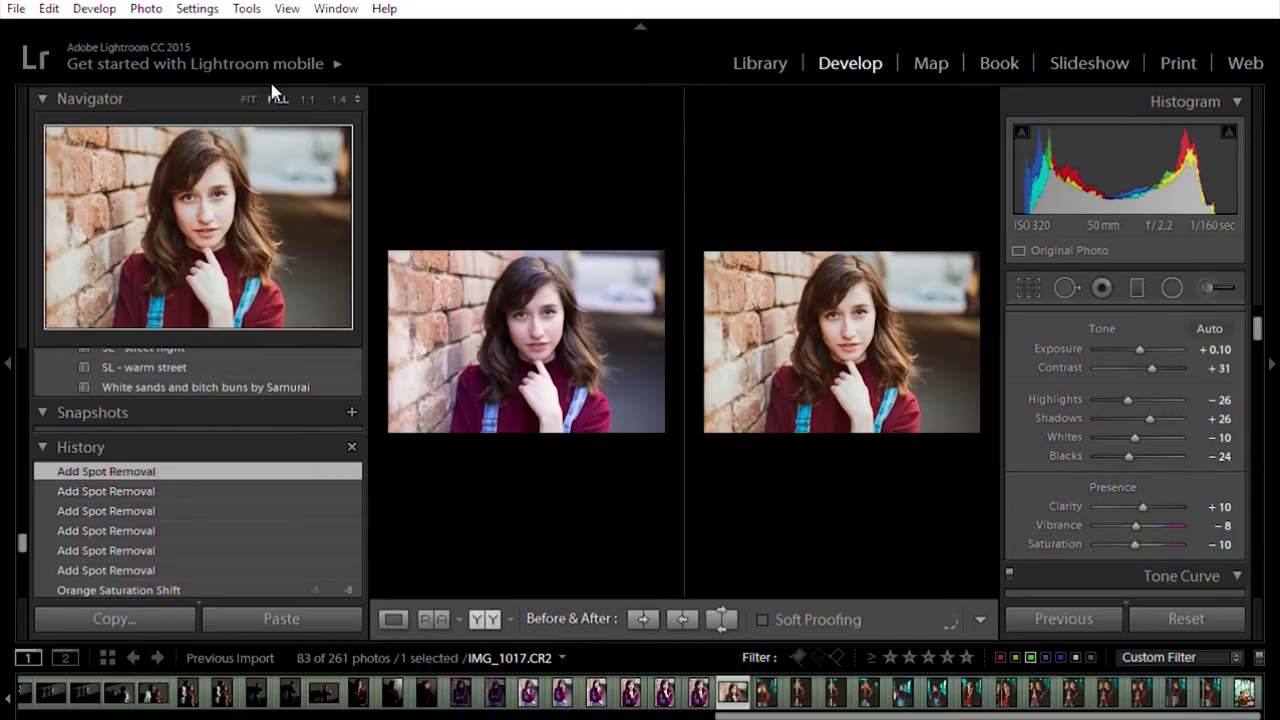
{"action": "left_click", "coordinate": [278, 99]}
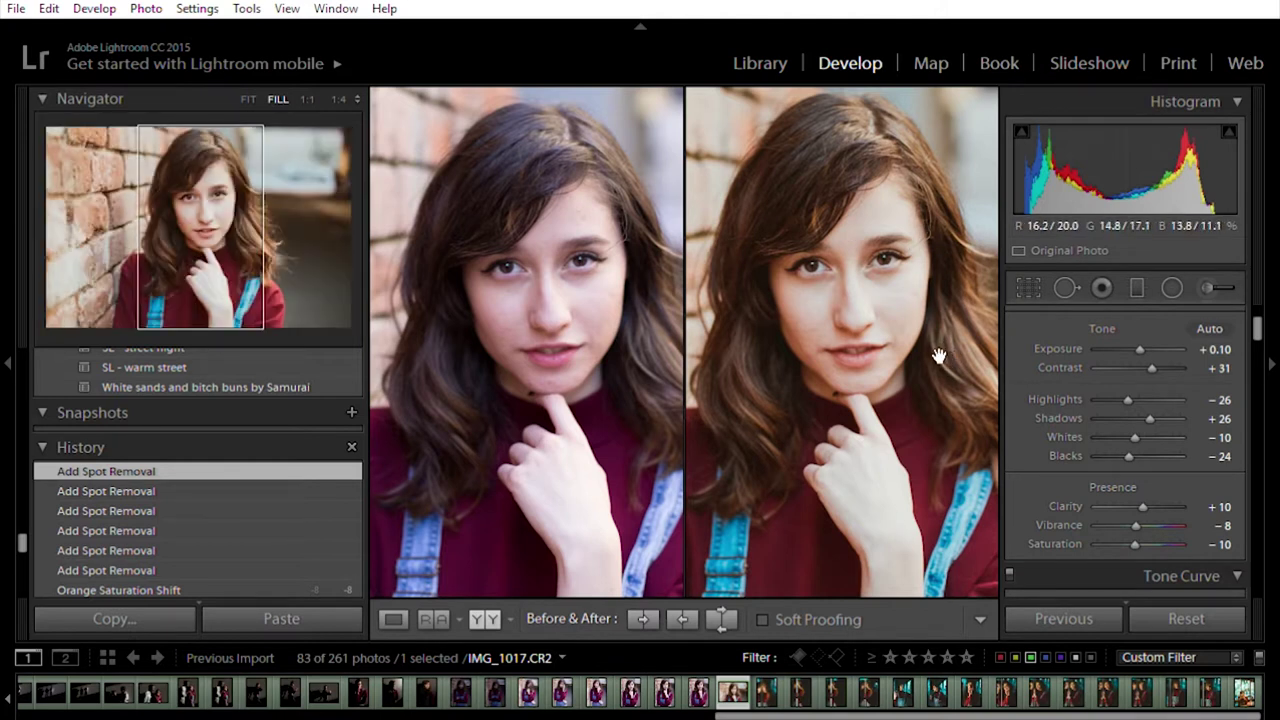
{"action": "left_click", "coordinate": [248, 99]}
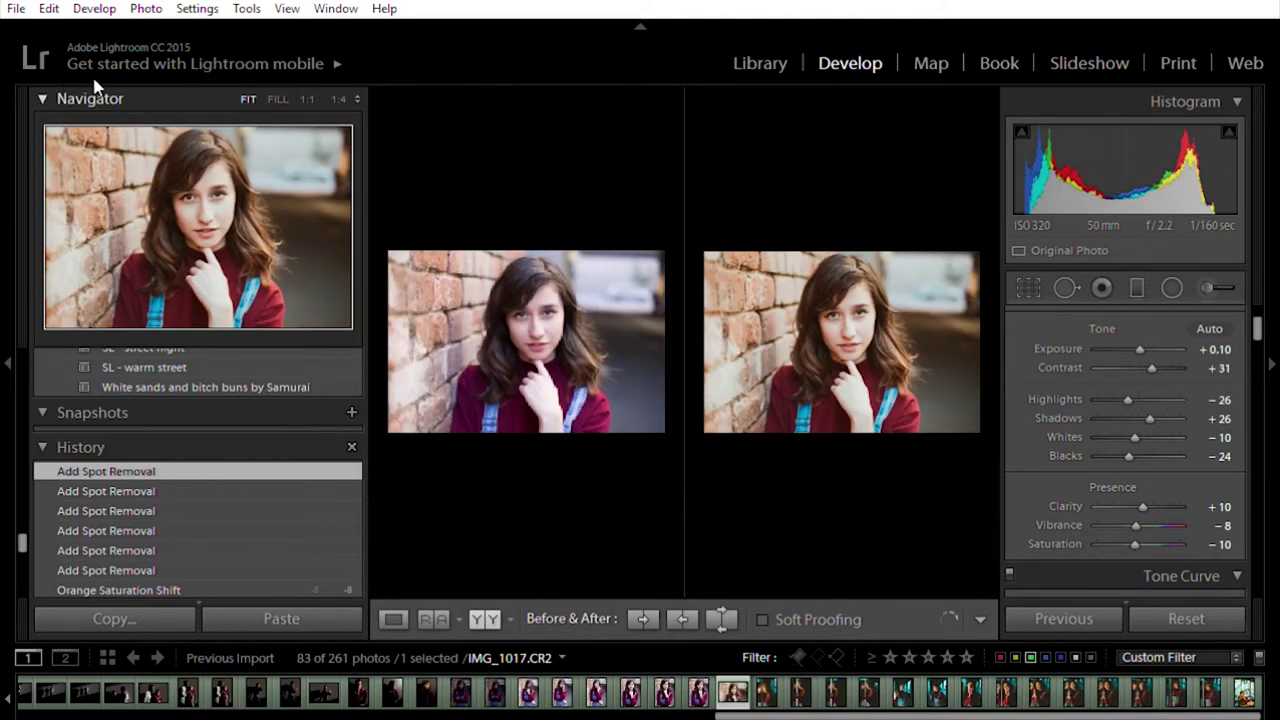
Step: Return to the single-photo view and look through the preset list down to the VSCO Film Toolkit presets
{"action": "left_click", "coordinate": [44, 99]}
{"action": "scroll", "coordinate": [277, 305], "scroll_direction": "up", "scroll_amount": 20}
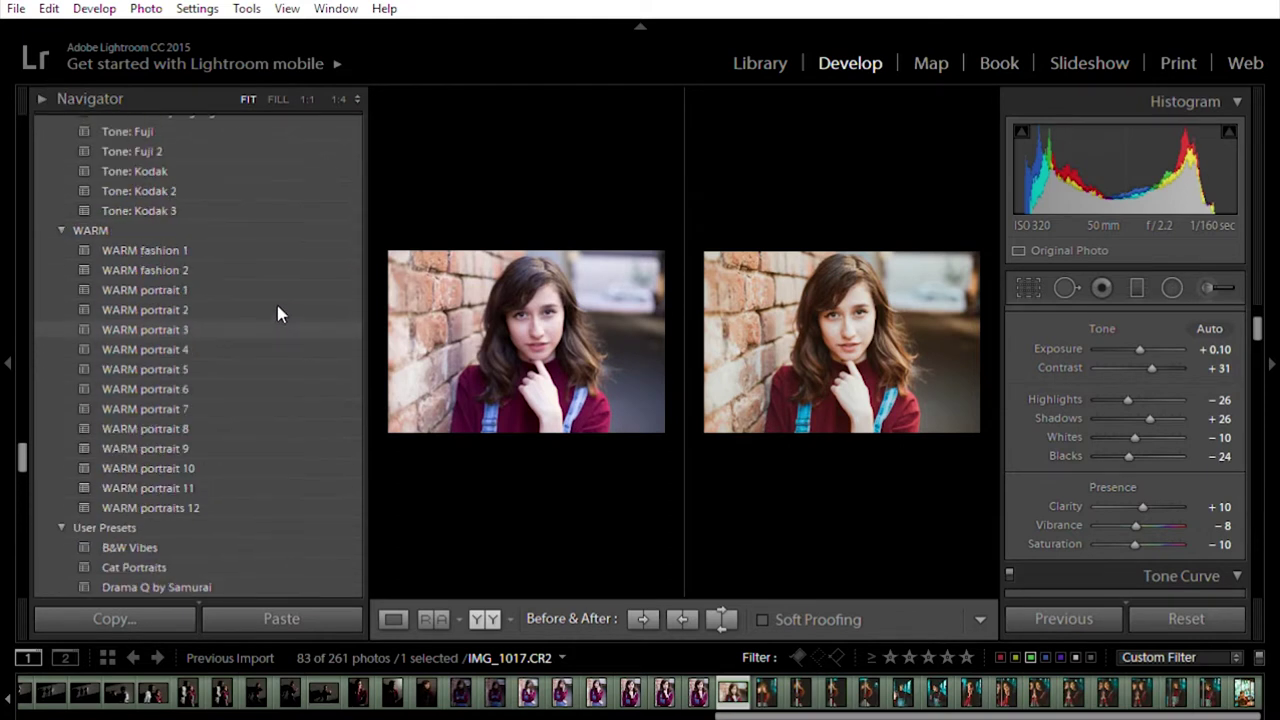
{"action": "scroll", "coordinate": [278, 306], "scroll_direction": "up", "scroll_amount": 15}
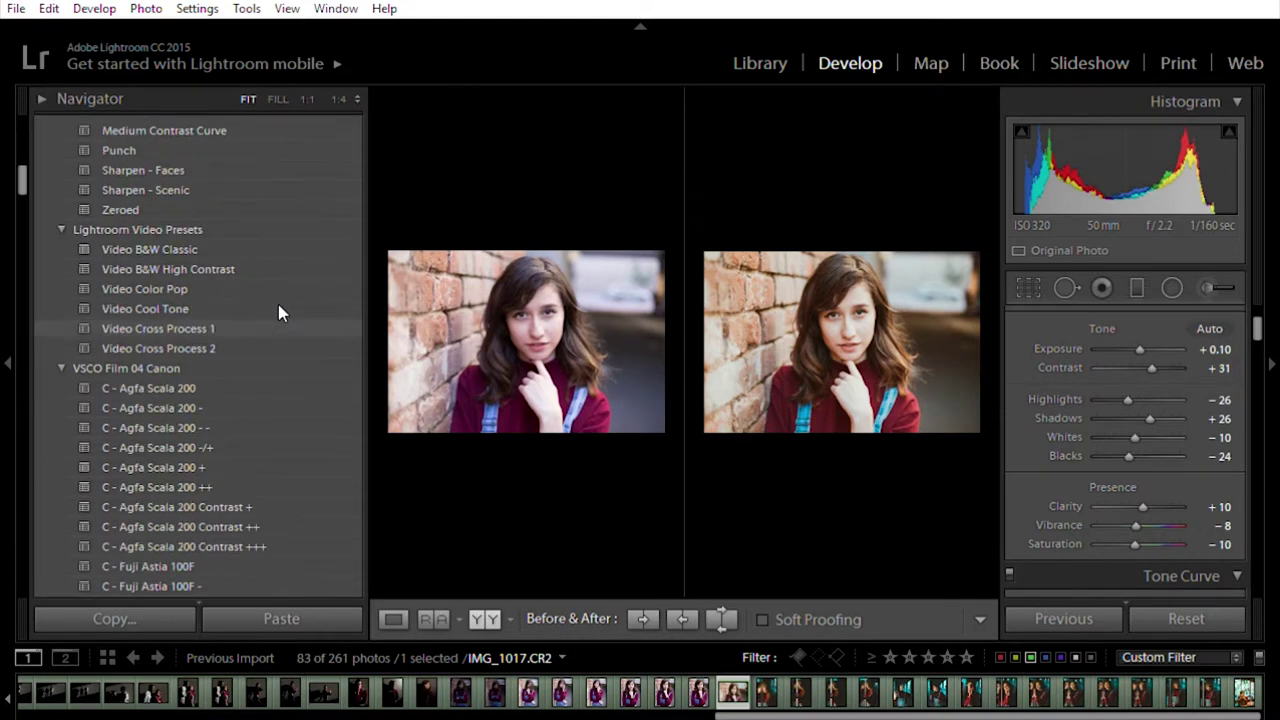
{"action": "left_click", "coordinate": [393, 619]}
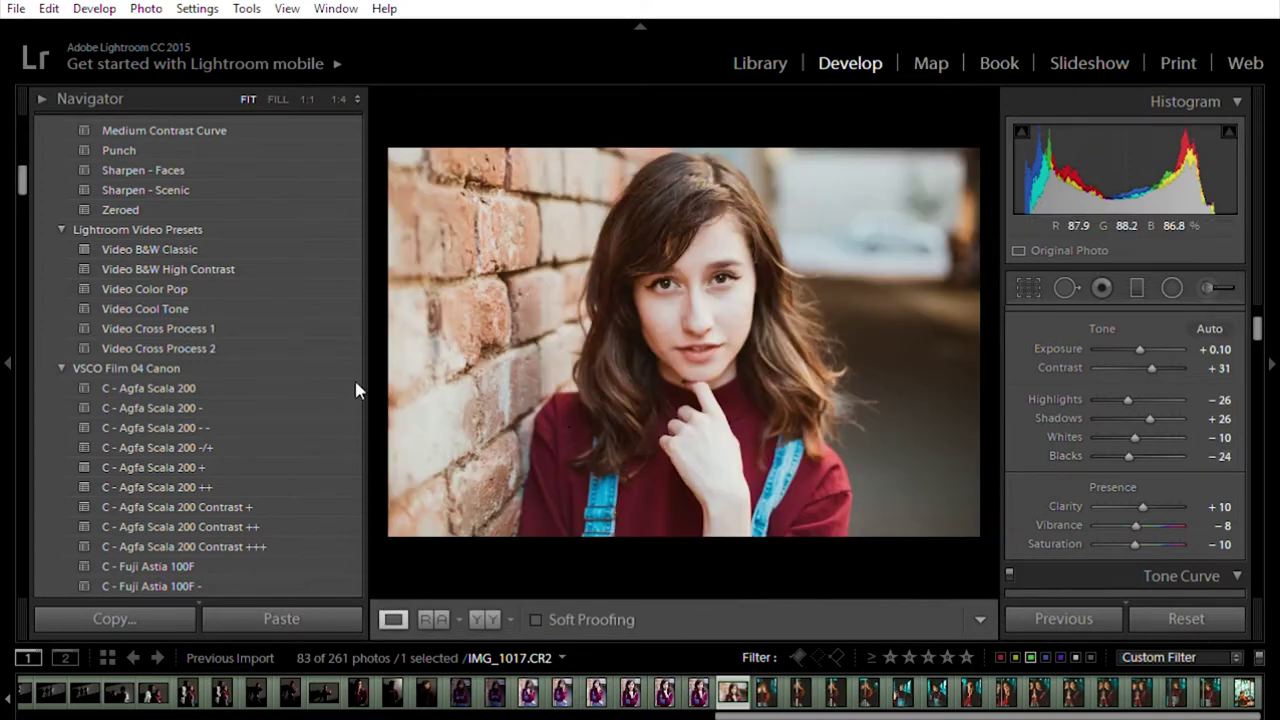
{"action": "scroll", "coordinate": [130, 300], "scroll_direction": "up", "scroll_amount": 3}
{"action": "scroll", "coordinate": [170, 314], "scroll_direction": "up", "scroll_amount": 10}
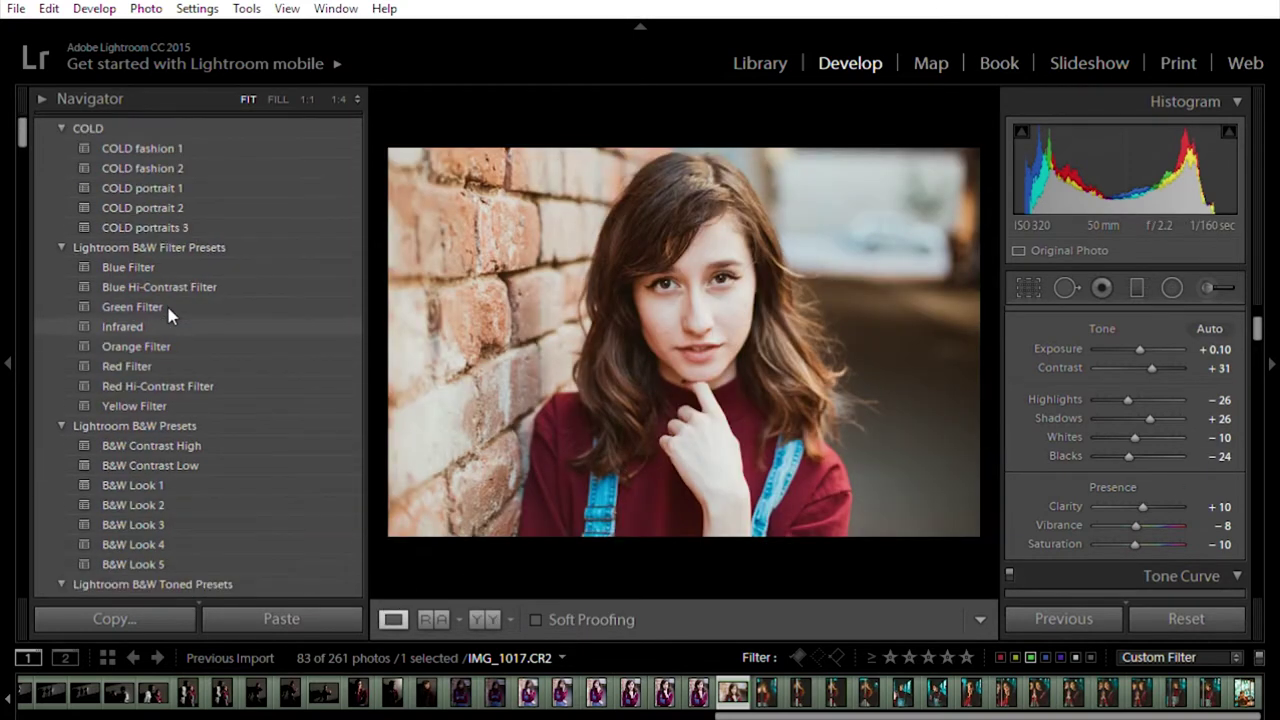
{"action": "scroll", "coordinate": [172, 318], "scroll_direction": "down", "scroll_amount": 3}
{"action": "scroll", "coordinate": [172, 318], "scroll_direction": "down", "scroll_amount": 20}
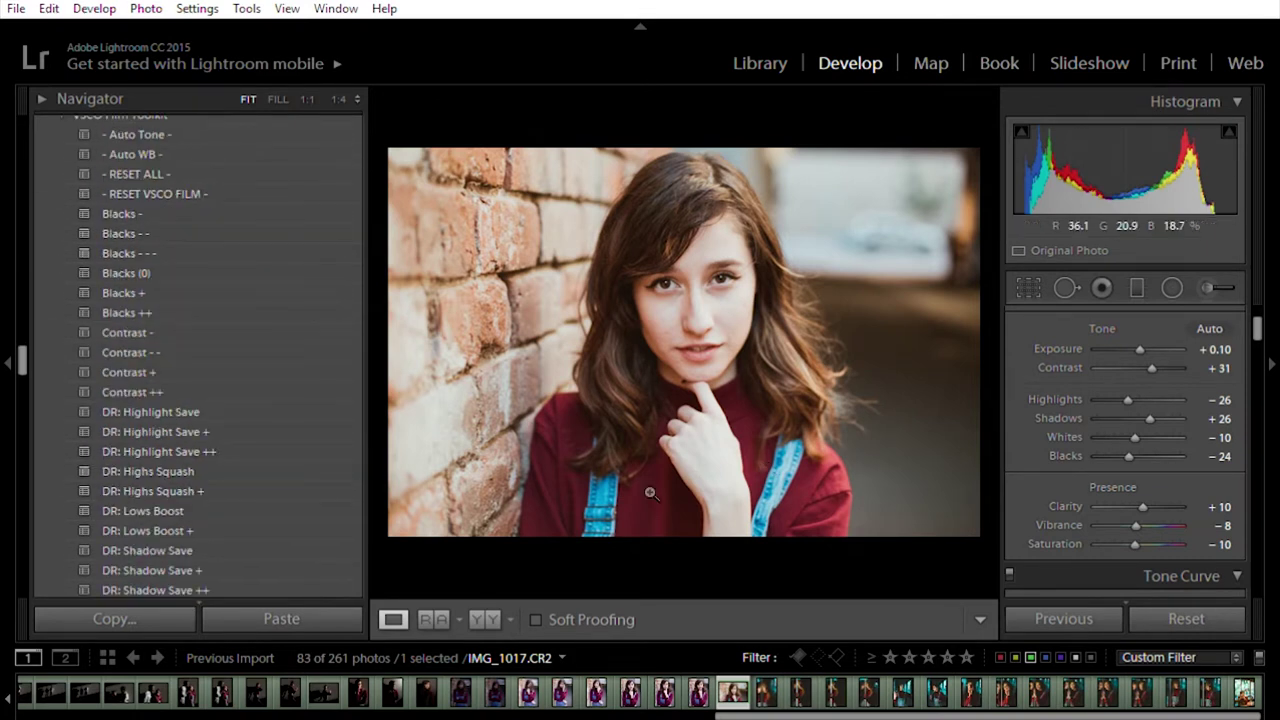
{"action": "scroll", "coordinate": [282, 465], "scroll_direction": "down", "scroll_amount": 3}
{"action": "scroll", "coordinate": [286, 470], "scroll_direction": "up", "scroll_amount": 7}
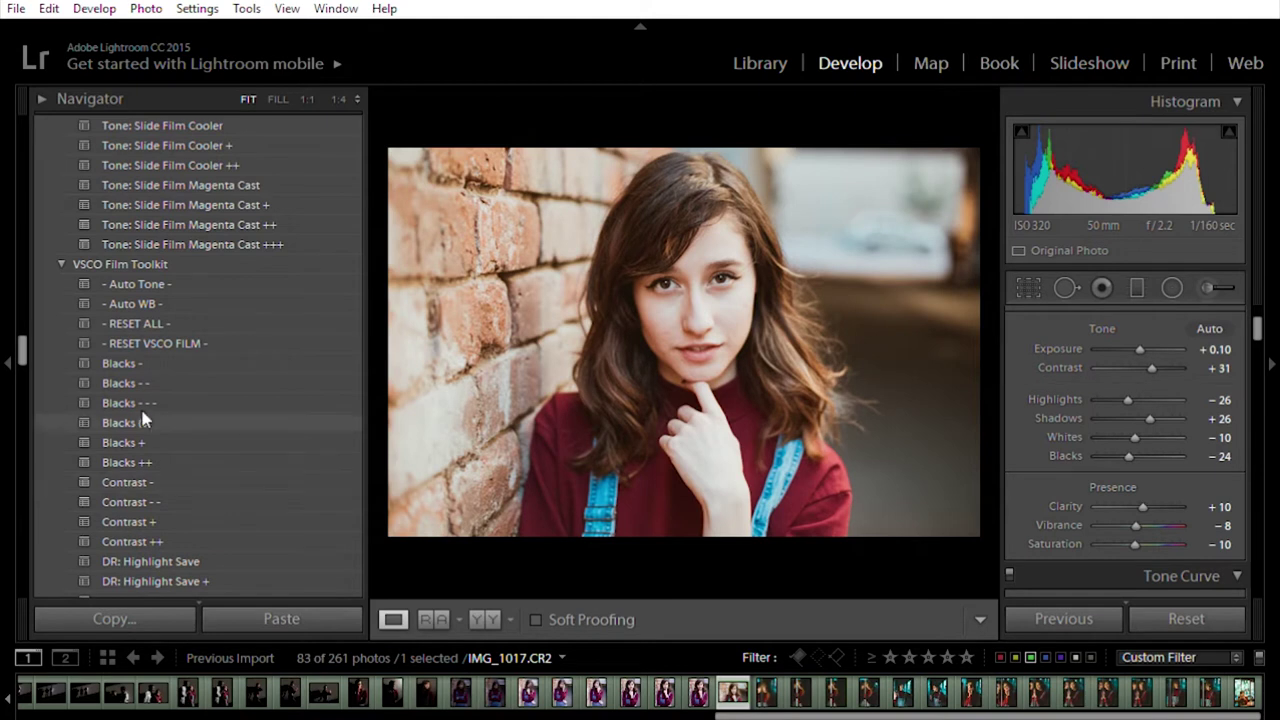
{"action": "scroll", "coordinate": [183, 420], "scroll_direction": "down", "scroll_amount": 3}
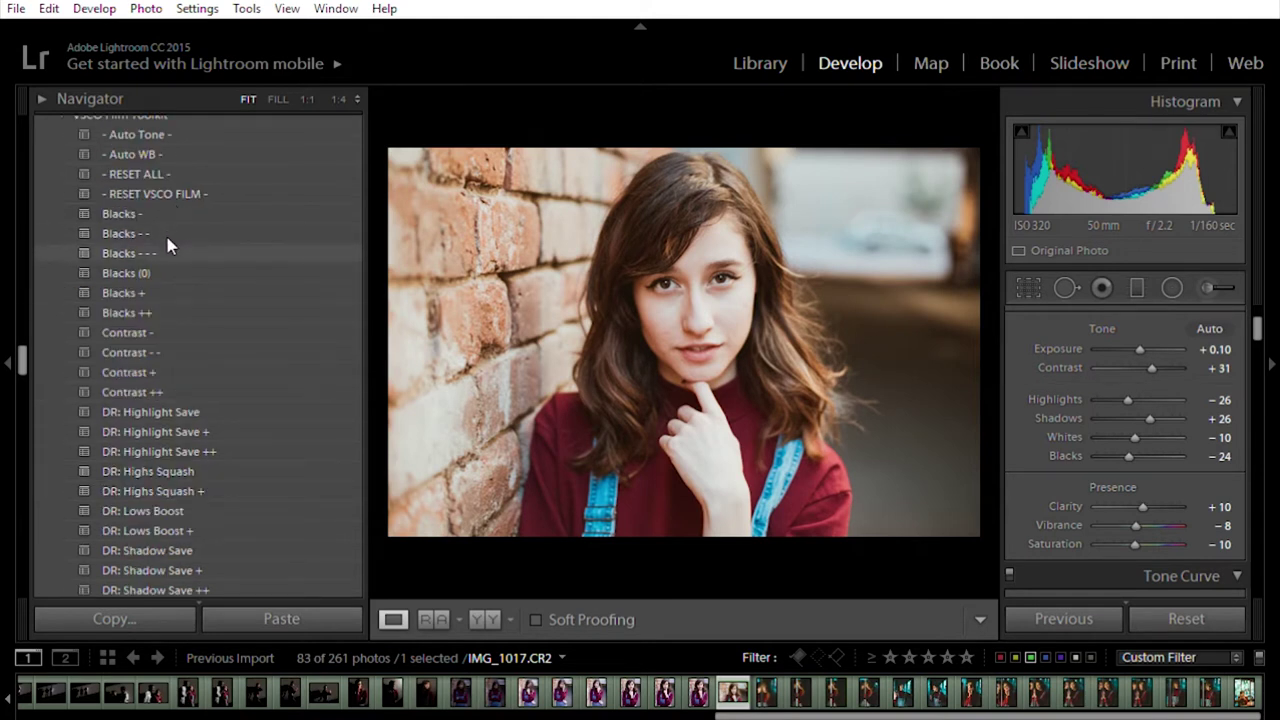
Step: Try the VSCO Film Toolkit presets Blacks + and Blacks ++ in turn, undoing each one
{"action": "left_click", "coordinate": [168, 278]}
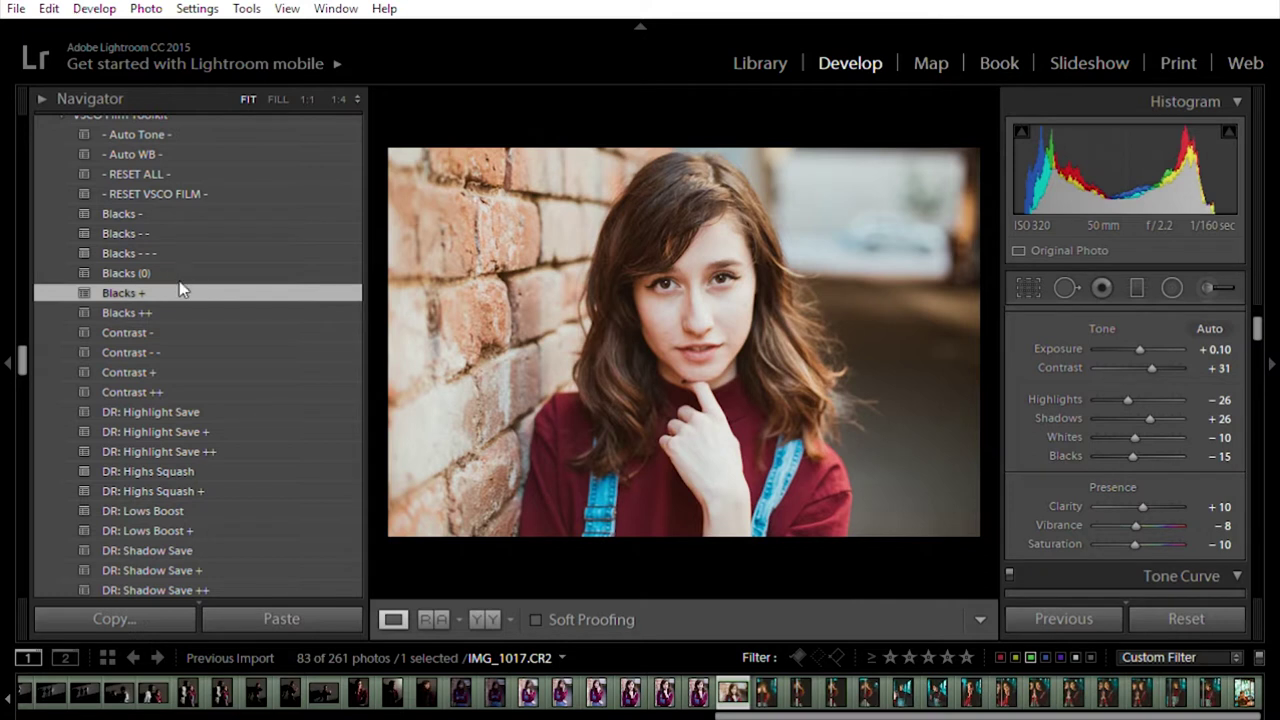
{"action": "key", "text": "ctrl+z"}
{"action": "left_click", "coordinate": [160, 300]}
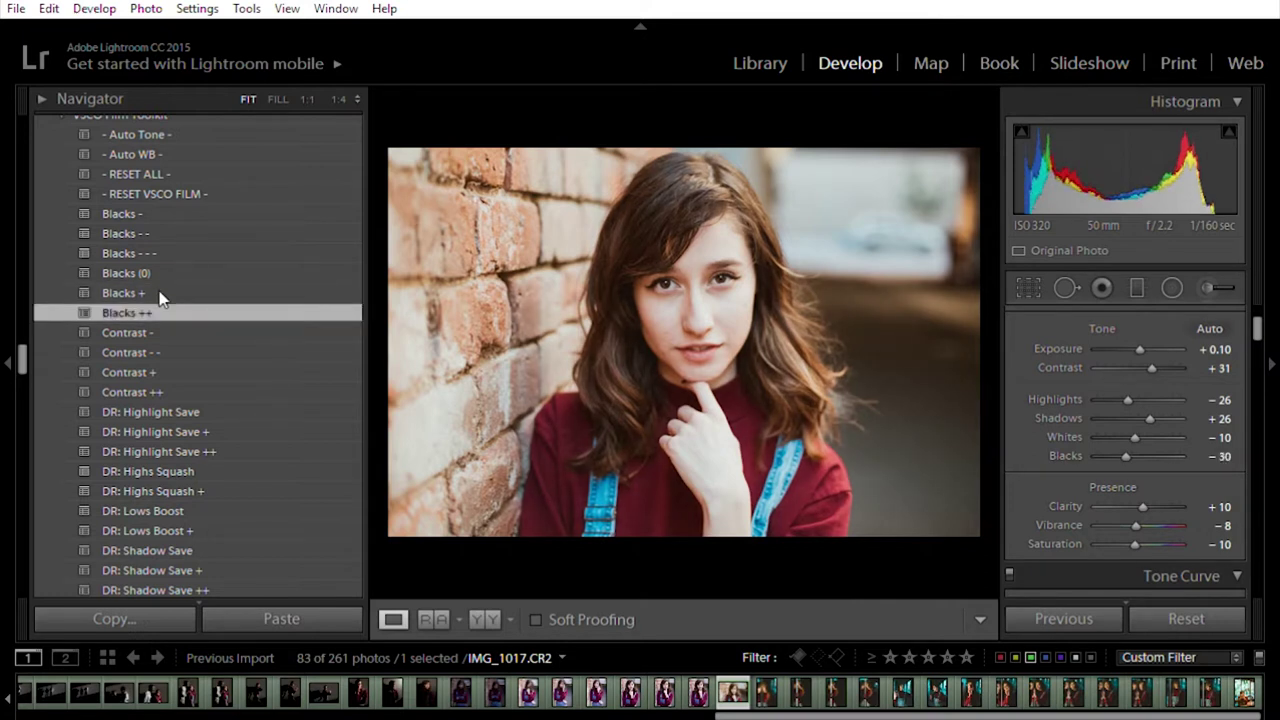
{"action": "key", "text": "ctrl+z"}
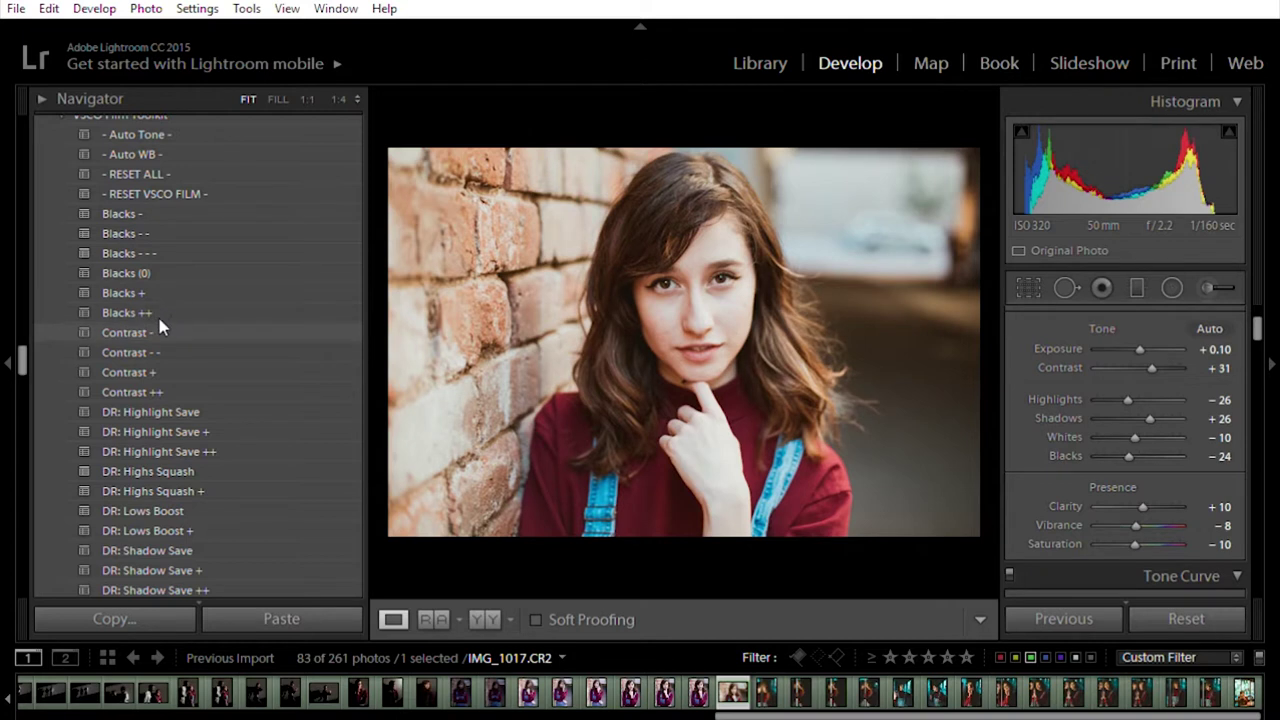
Step: Try the Contrast ++ and Contrast + presets on the portrait and keep Contrast + applied
{"action": "left_click", "coordinate": [179, 388]}
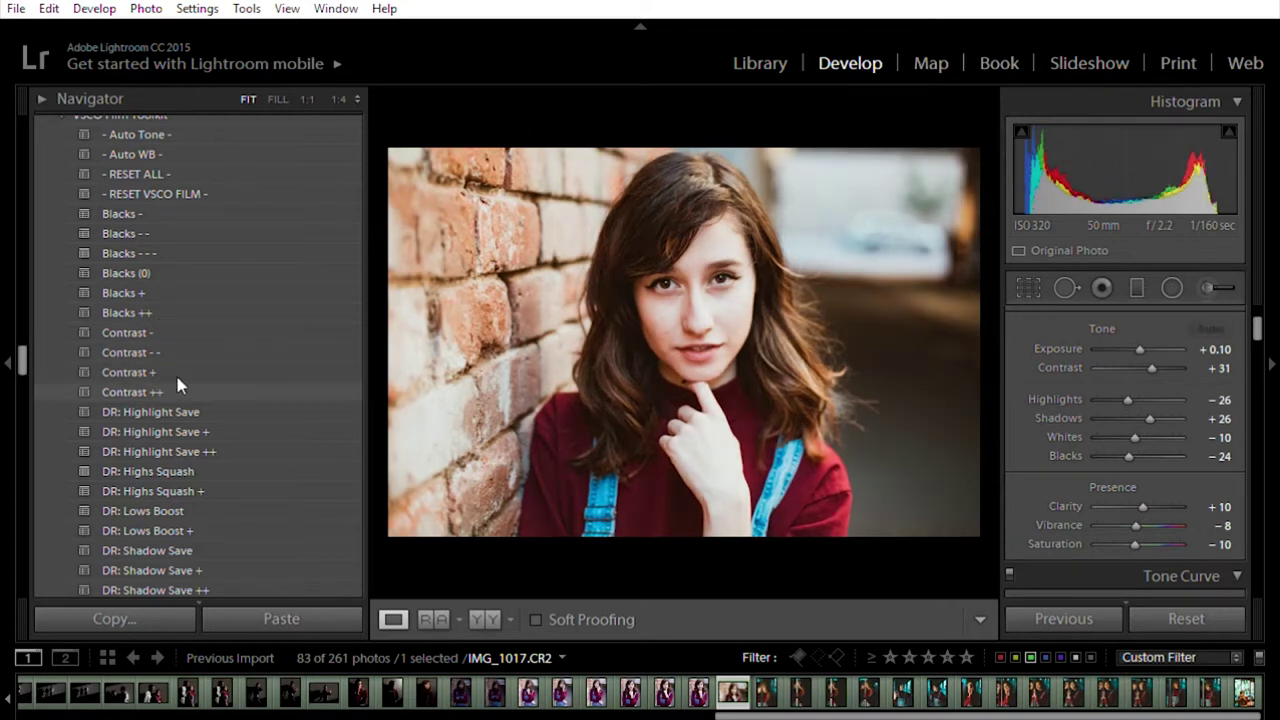
{"action": "left_click", "coordinate": [178, 366]}
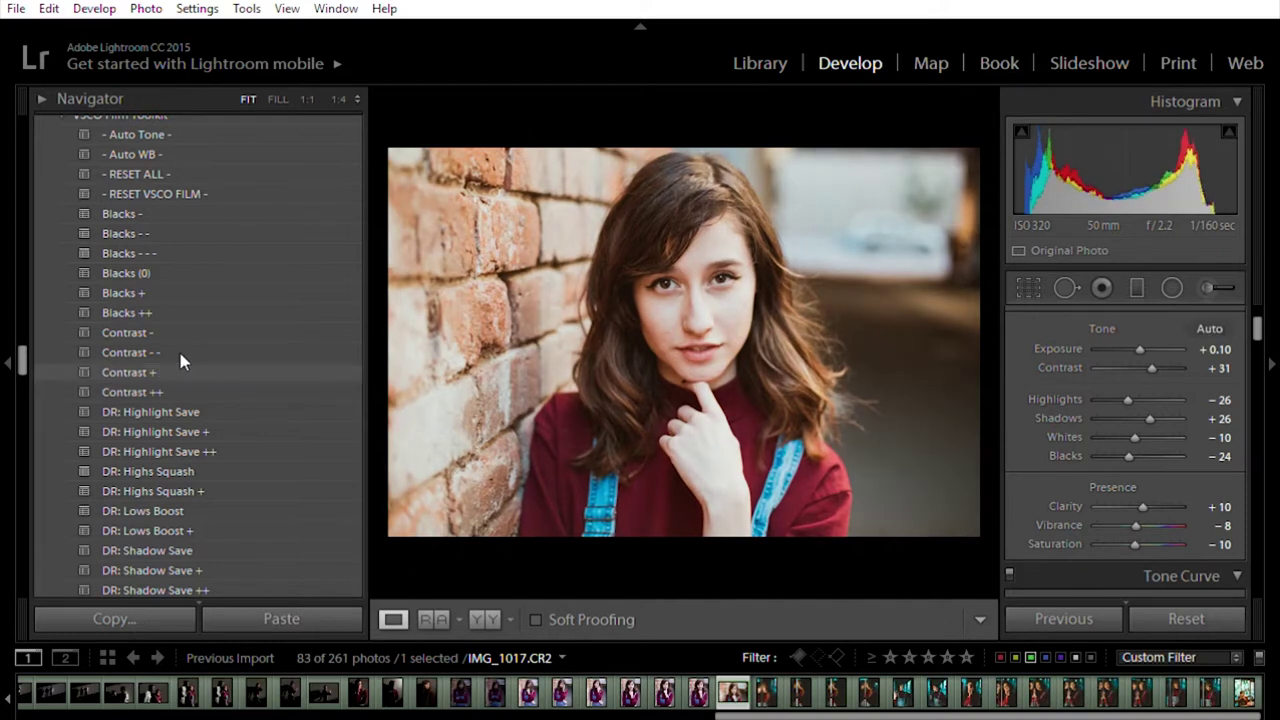
{"action": "left_click", "coordinate": [180, 363]}
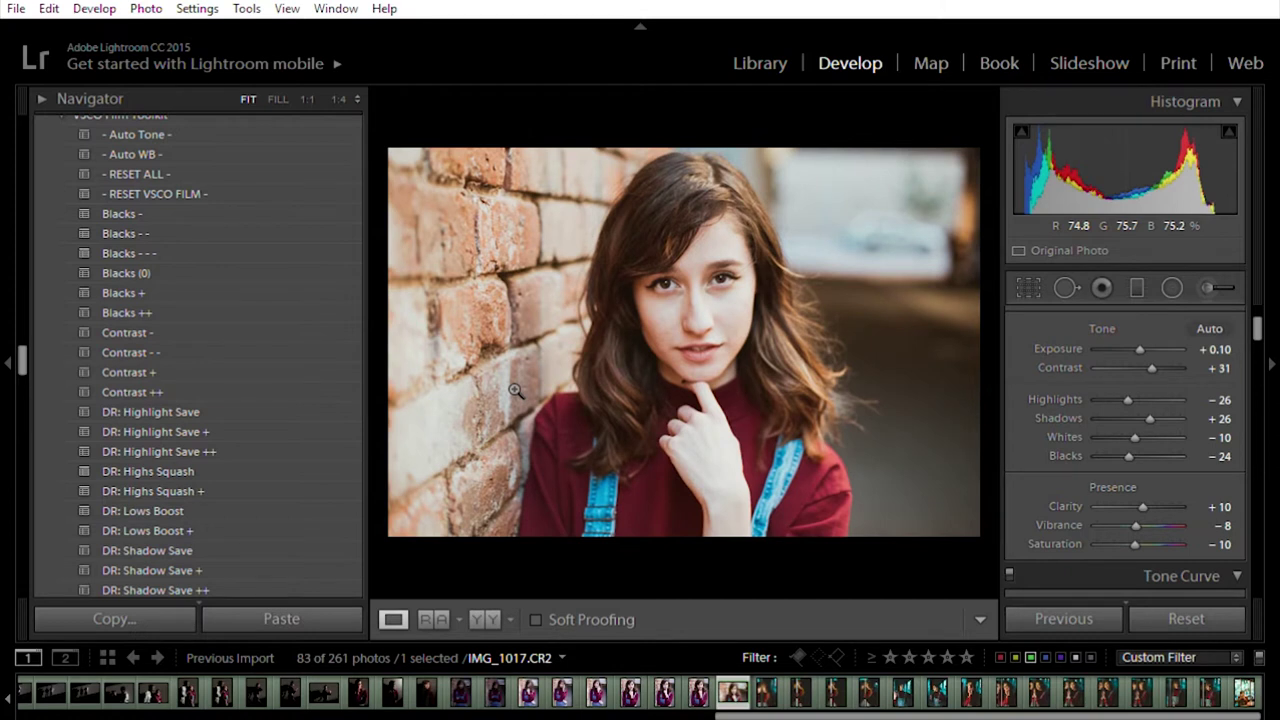
{"action": "left_click", "coordinate": [277, 355]}
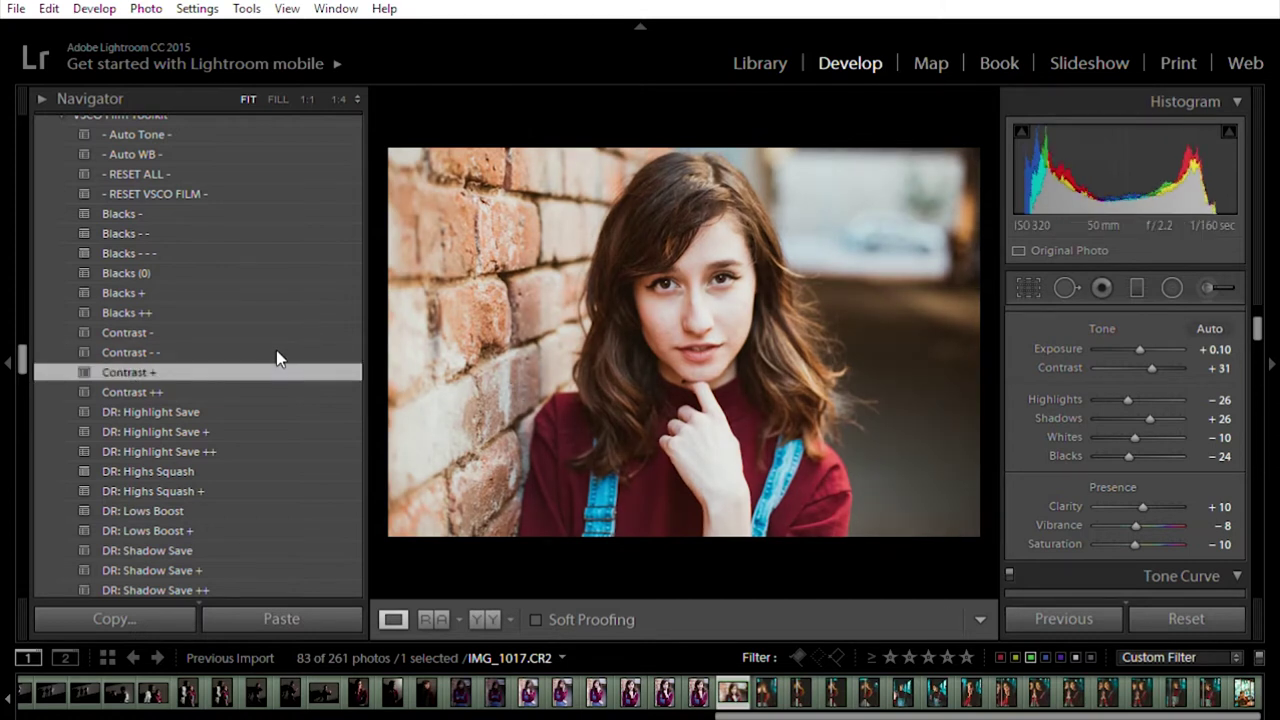
{"action": "left_click", "coordinate": [281, 363]}
Step: Add the six preceding brick-wall portraits to the selection and sync the develop settings of IMG_1017 to them
{"action": "key", "text": "shift"}
{"action": "left_click", "coordinate": [527, 680], "text": "shift"}
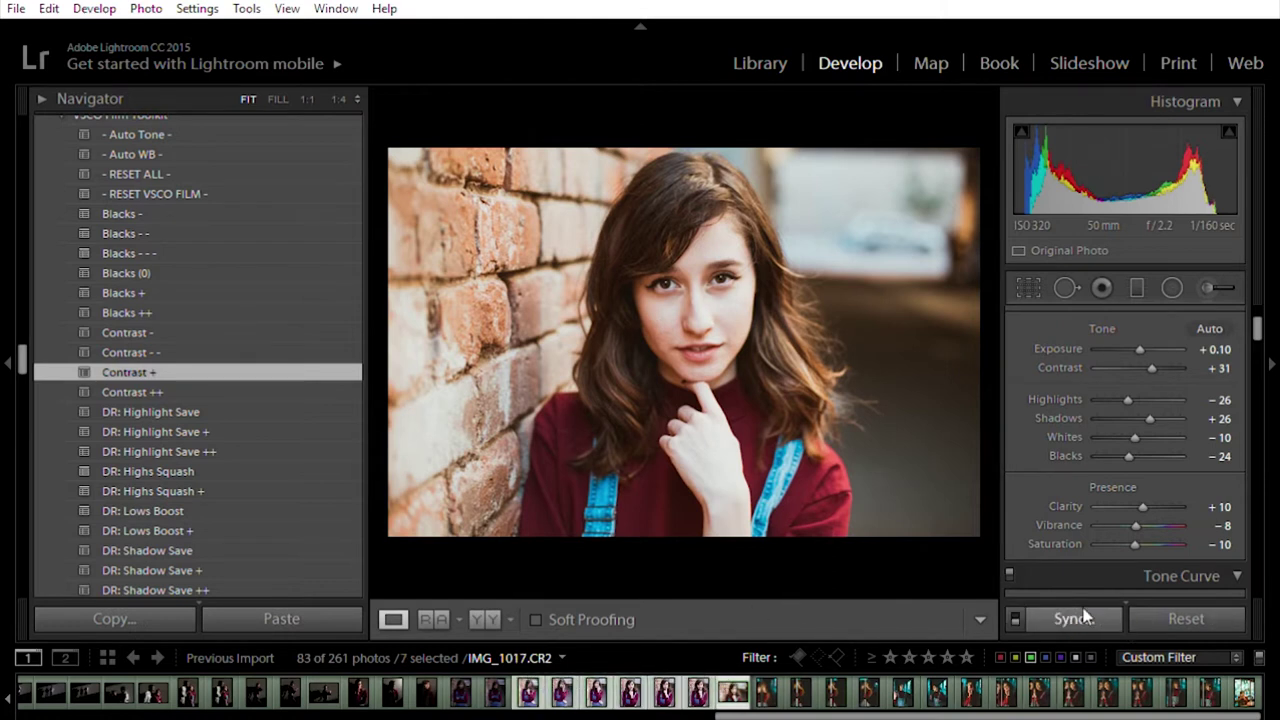
{"action": "left_click", "coordinate": [1072, 618]}
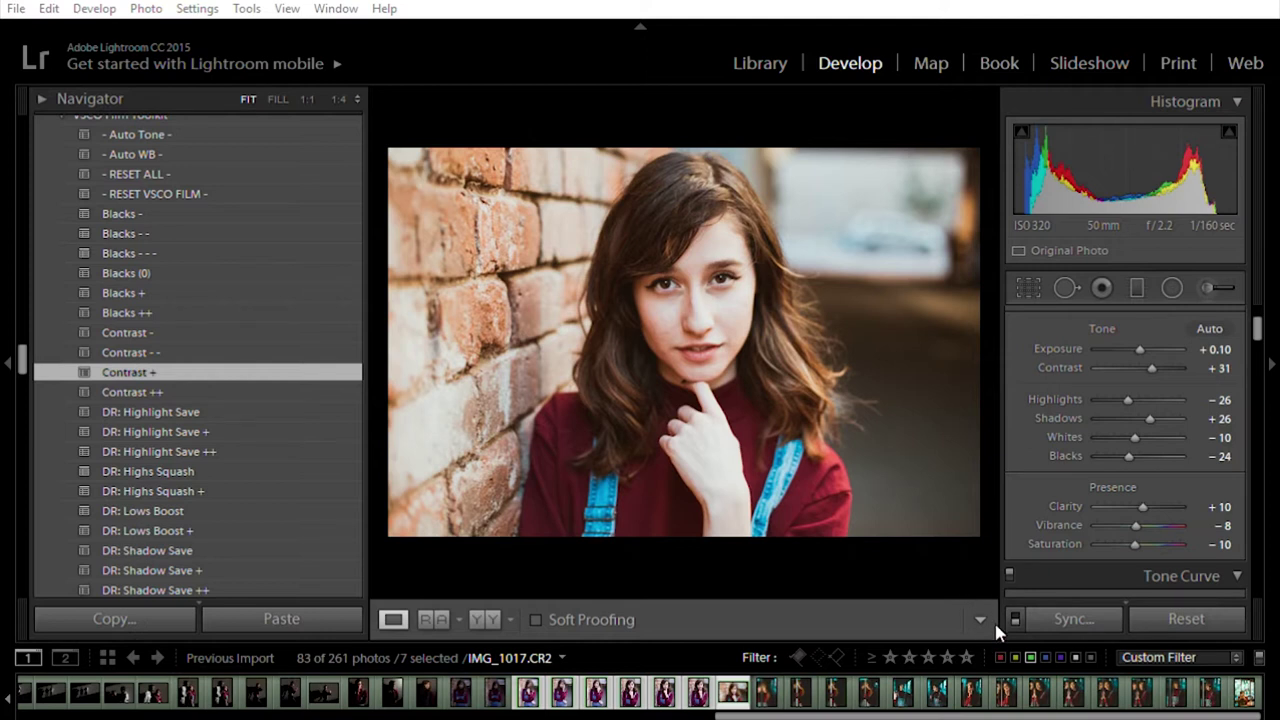
{"action": "key", "text": "ctrl+shift+v"}
Step: Review the synced portraits one after another, from IMG_1016 back to IMG_1009
{"action": "left_click", "coordinate": [699, 690]}
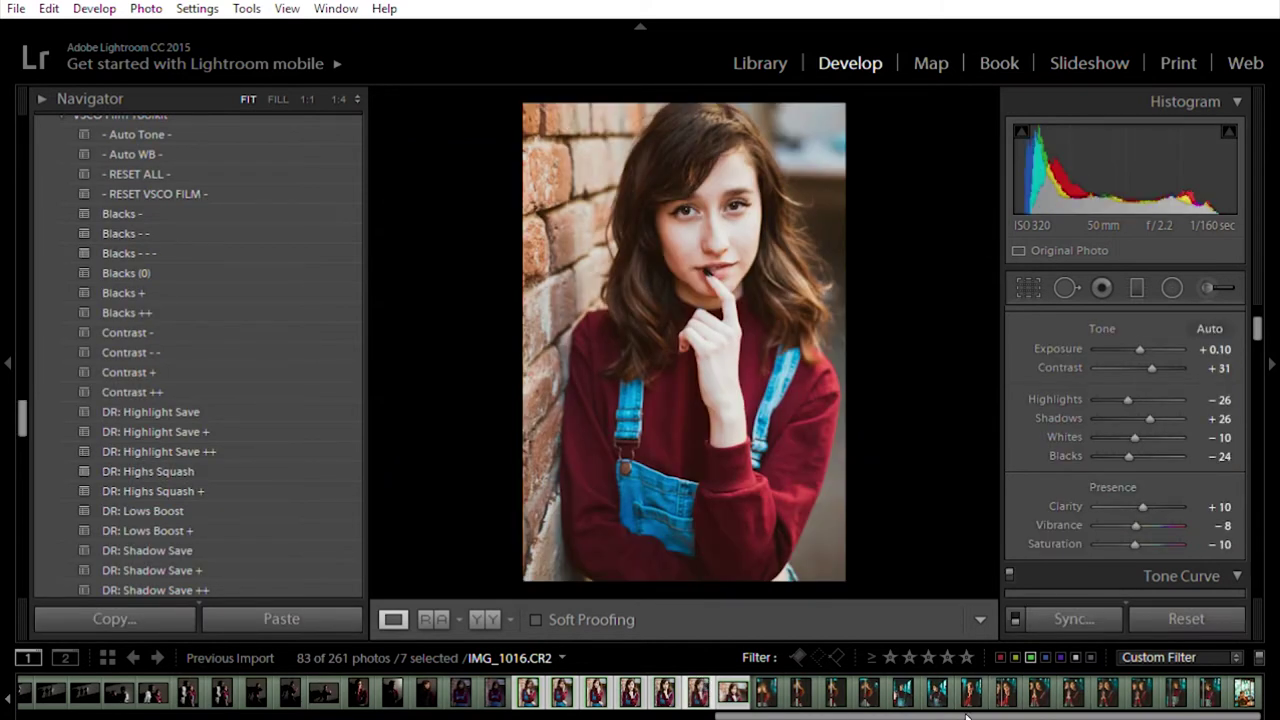
{"action": "key", "text": "Left"}
{"action": "key", "text": "Left"}
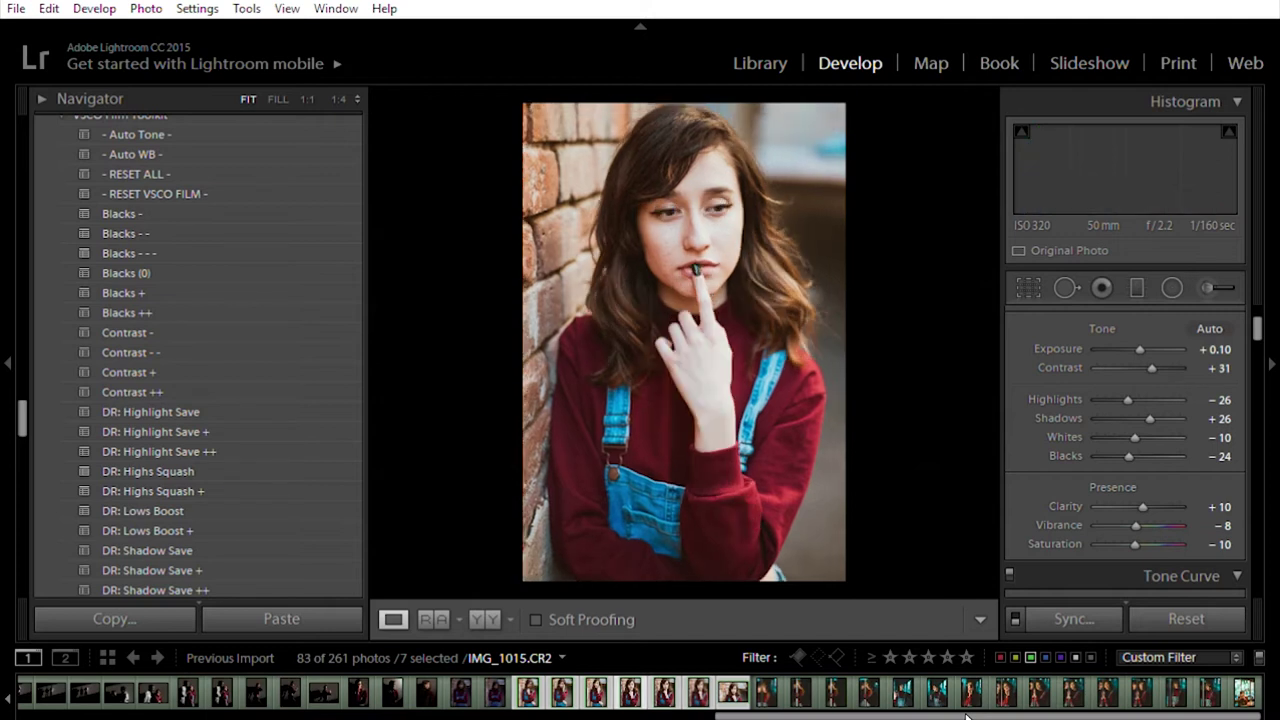
{"action": "key", "text": "Left"}
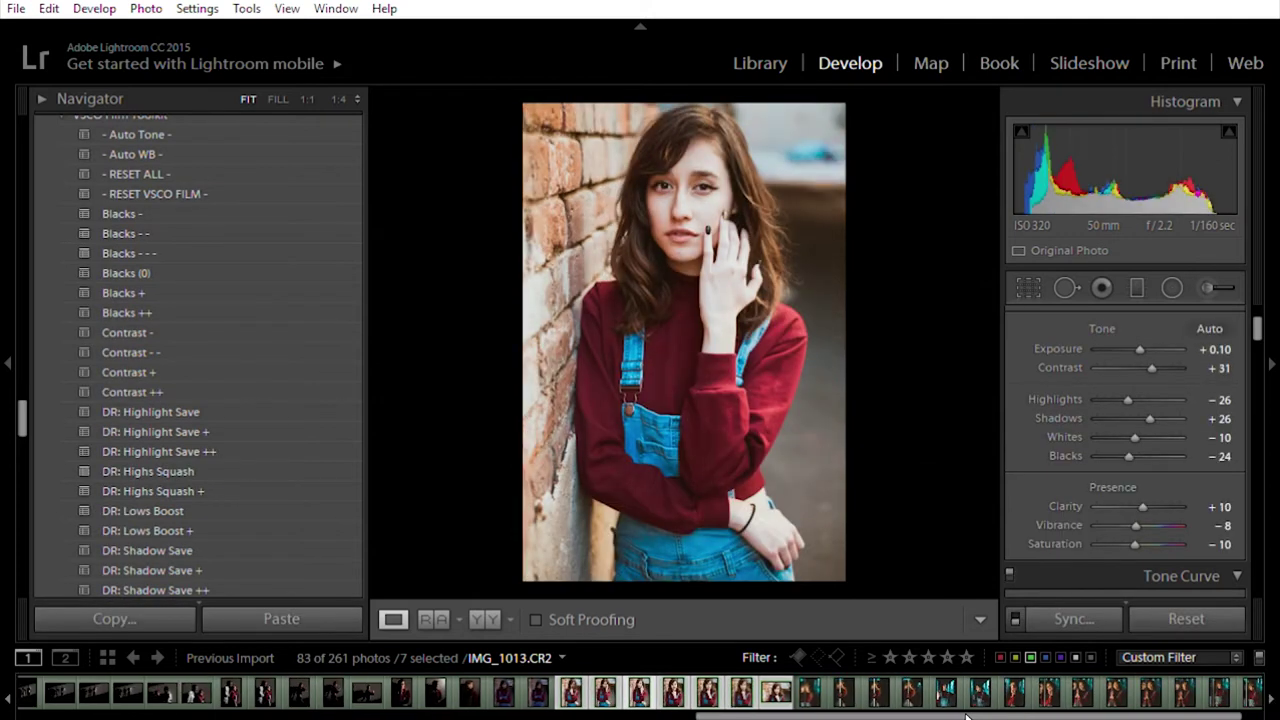
{"action": "key", "text": "Left"}
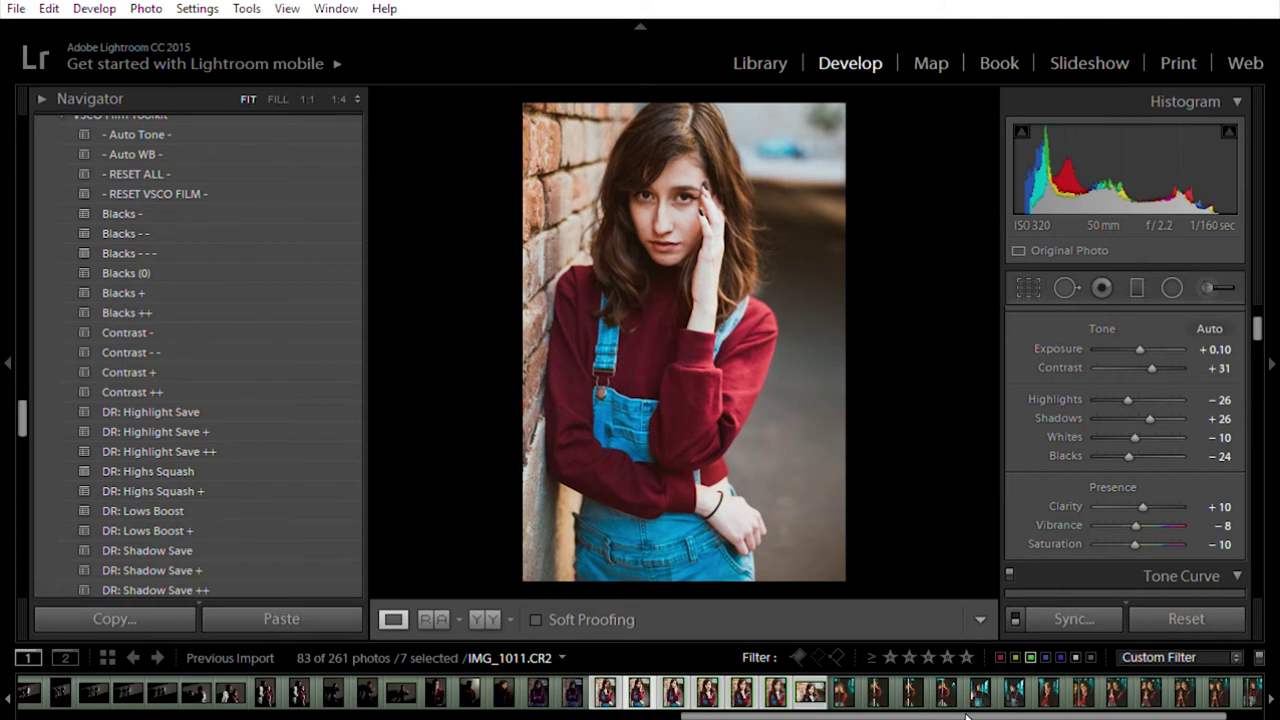
{"action": "key", "text": "Left"}
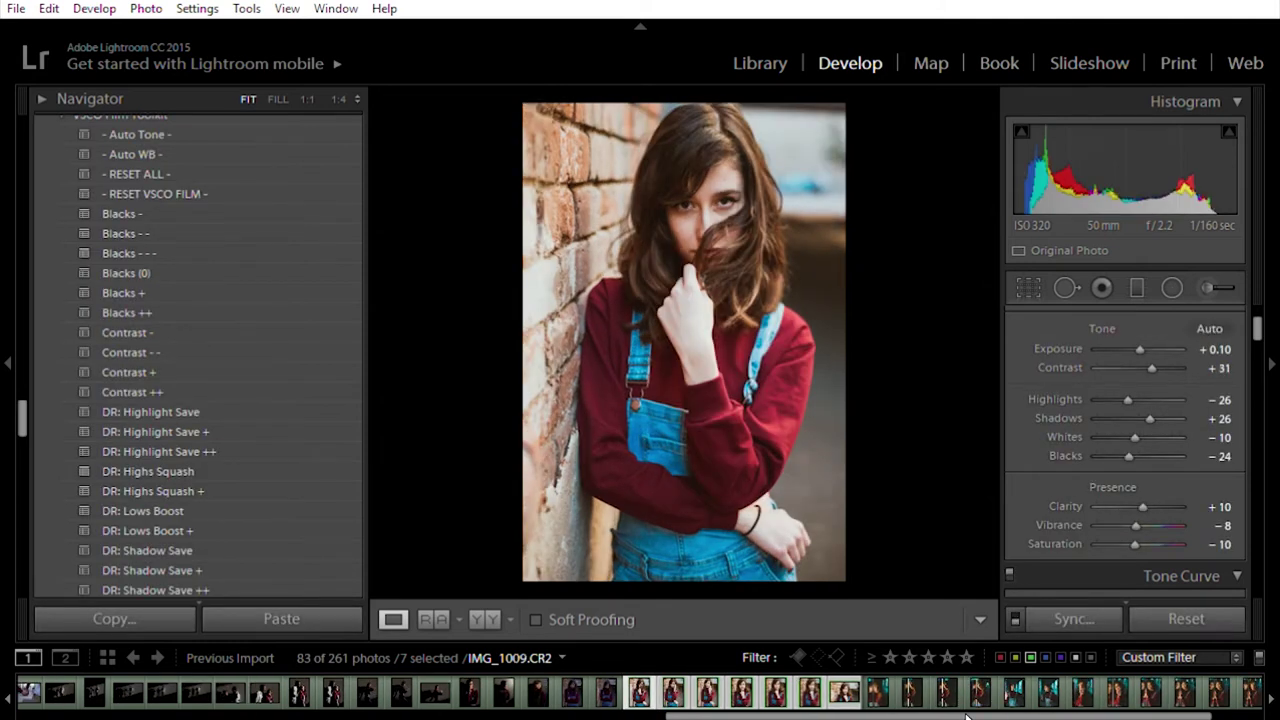
{"action": "key", "text": "Left"}
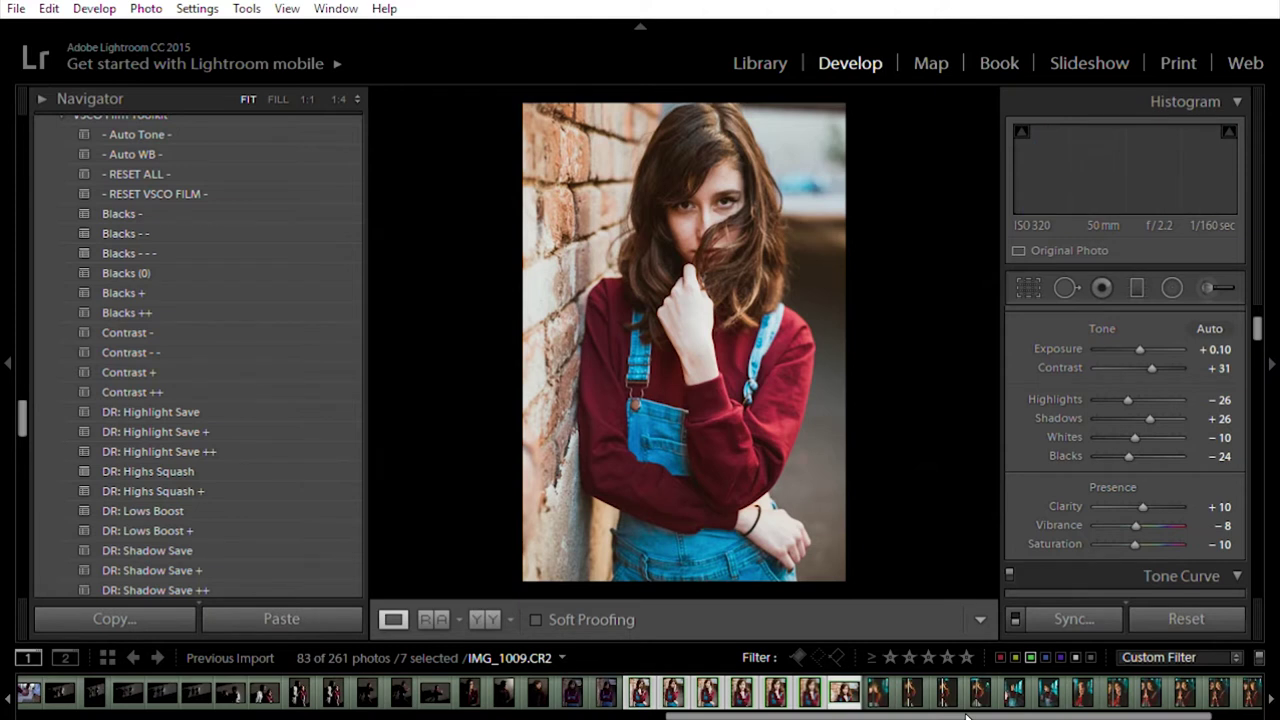
{"action": "key", "text": "Right"}
{"action": "key", "text": "Left"}
{"action": "key", "text": "Left"}
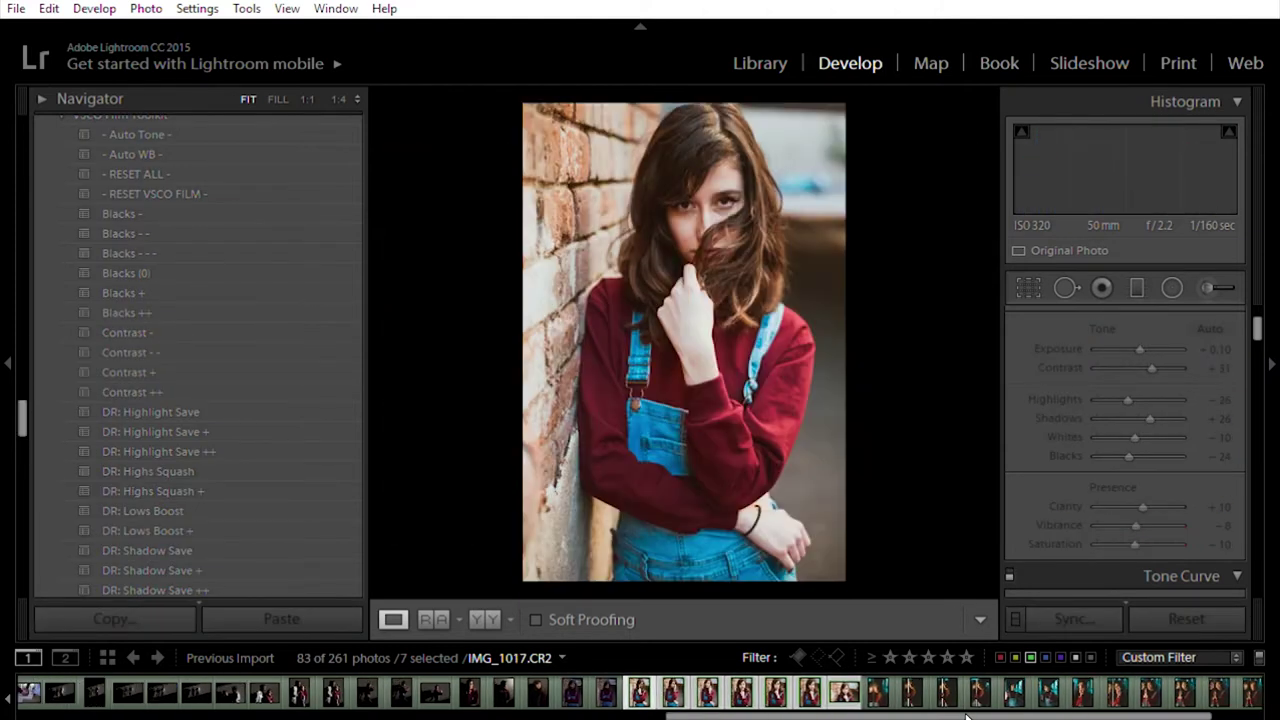
Step: Step through the synced portraits from IMG_1009 up to IMG_1016 and compare IMG_1016's look and HSL values with IMG_1017
{"action": "key", "text": "Right"}
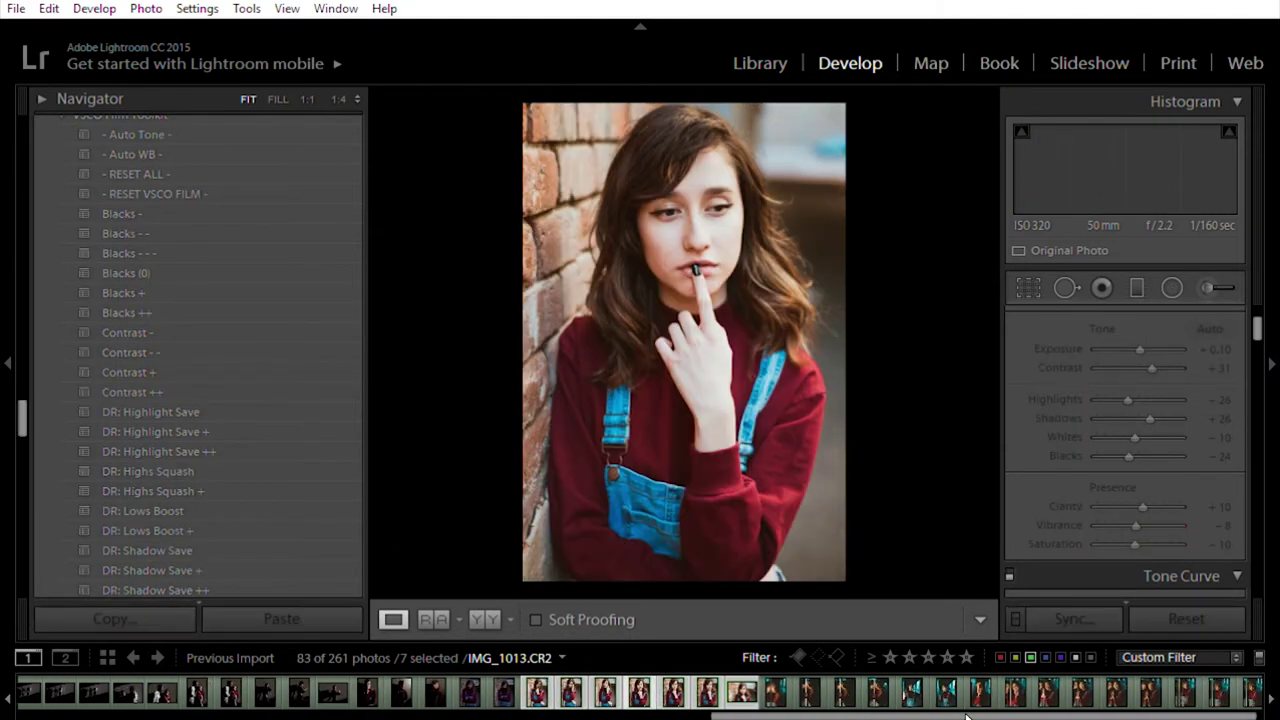
{"action": "key", "text": "Right"}
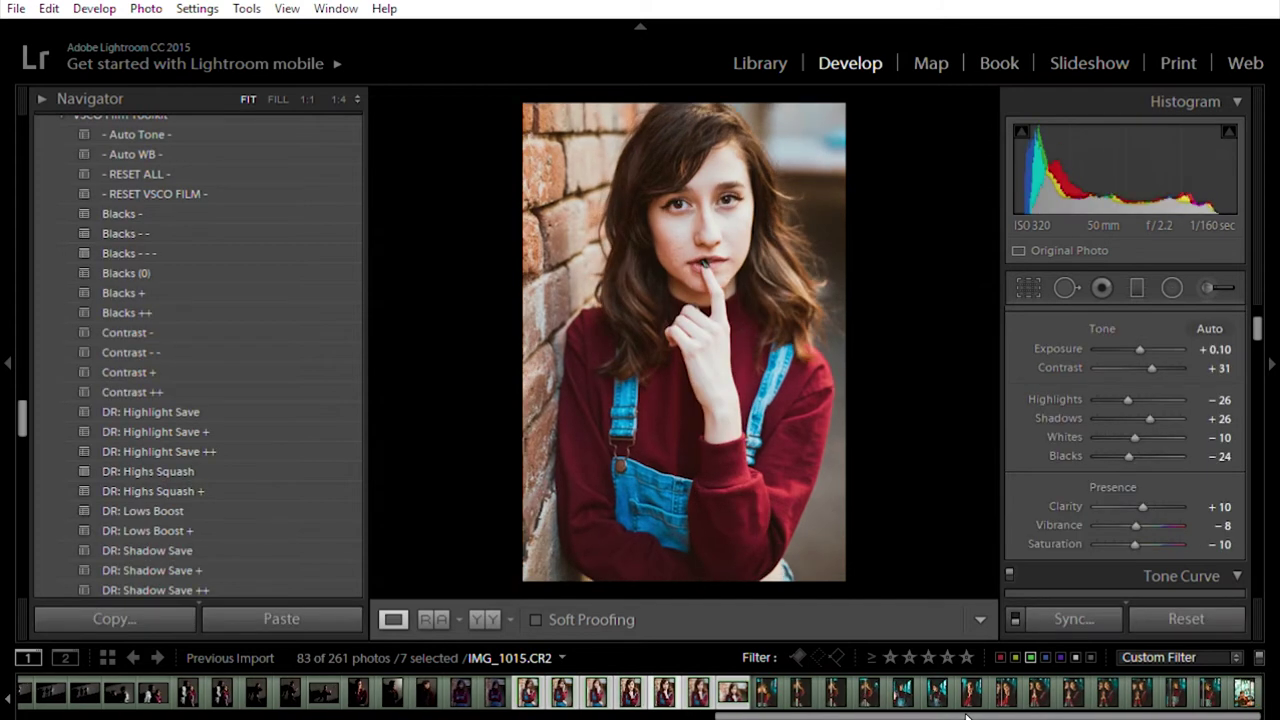
{"action": "key", "text": "Right"}
{"action": "left_click", "coordinate": [698, 690]}
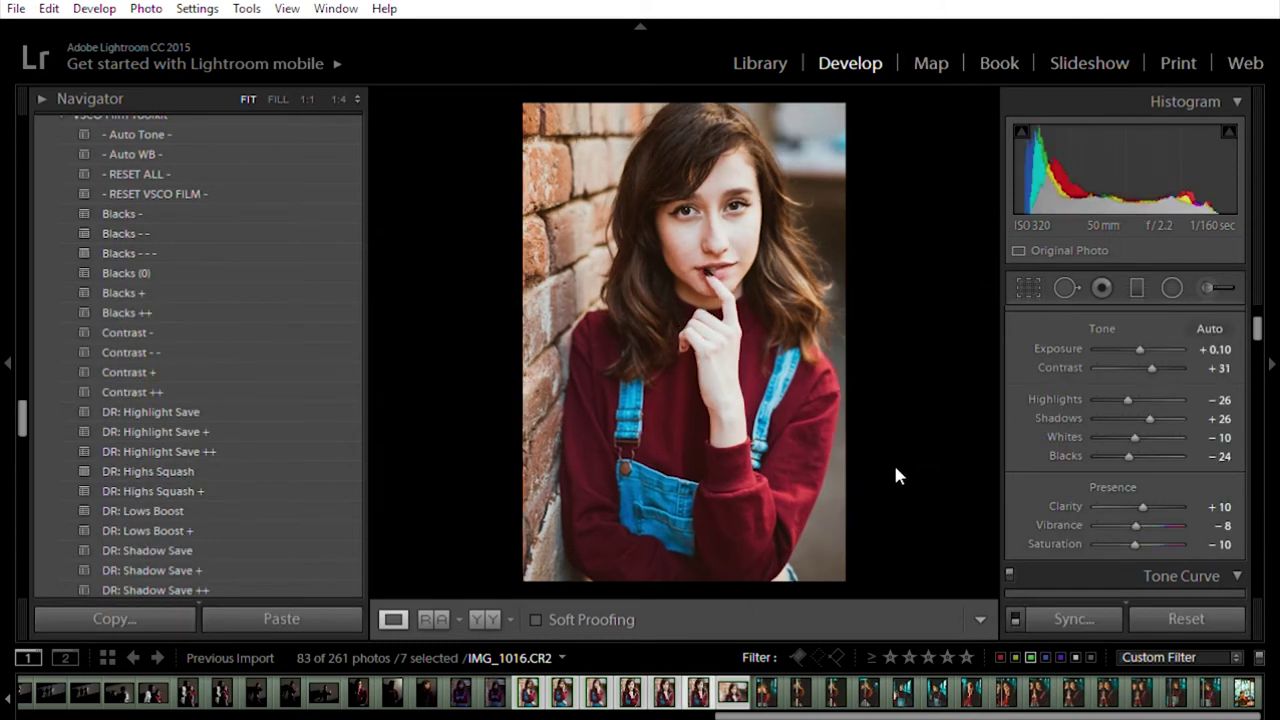
{"action": "left_click_drag", "start_coordinate": [1257, 326], "coordinate": [1259, 382]}
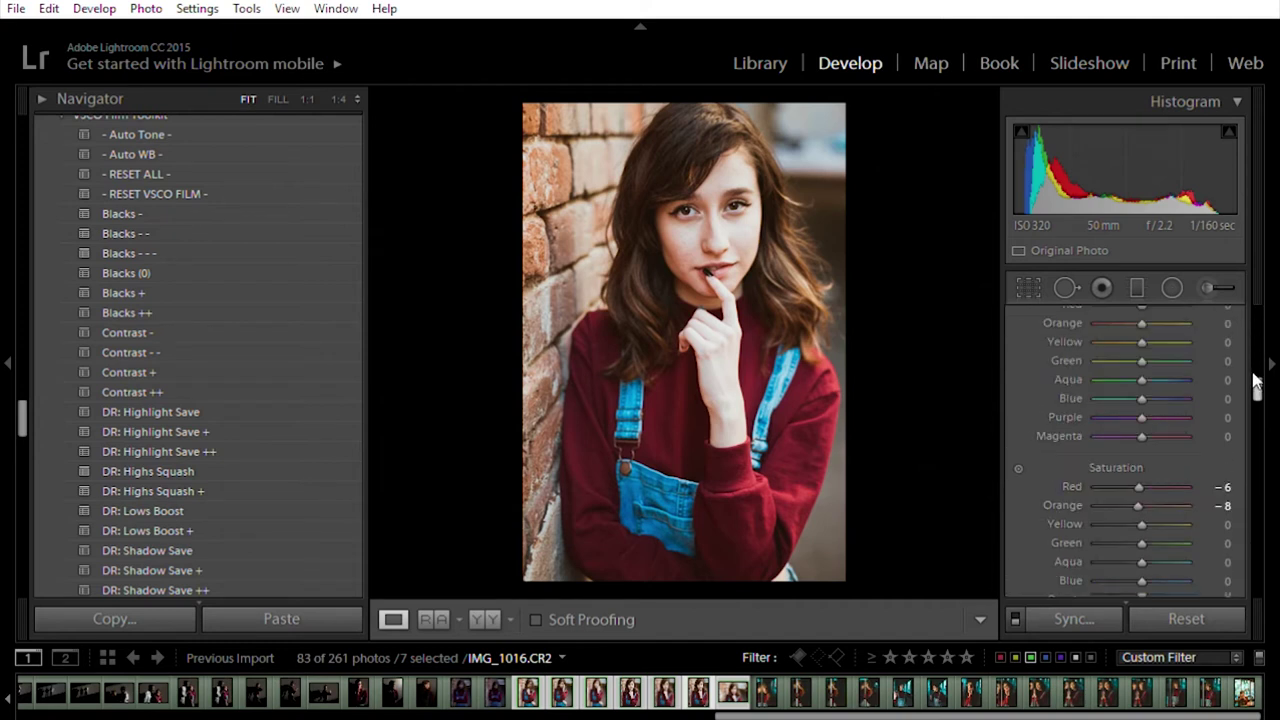
{"action": "left_click", "coordinate": [733, 690]}
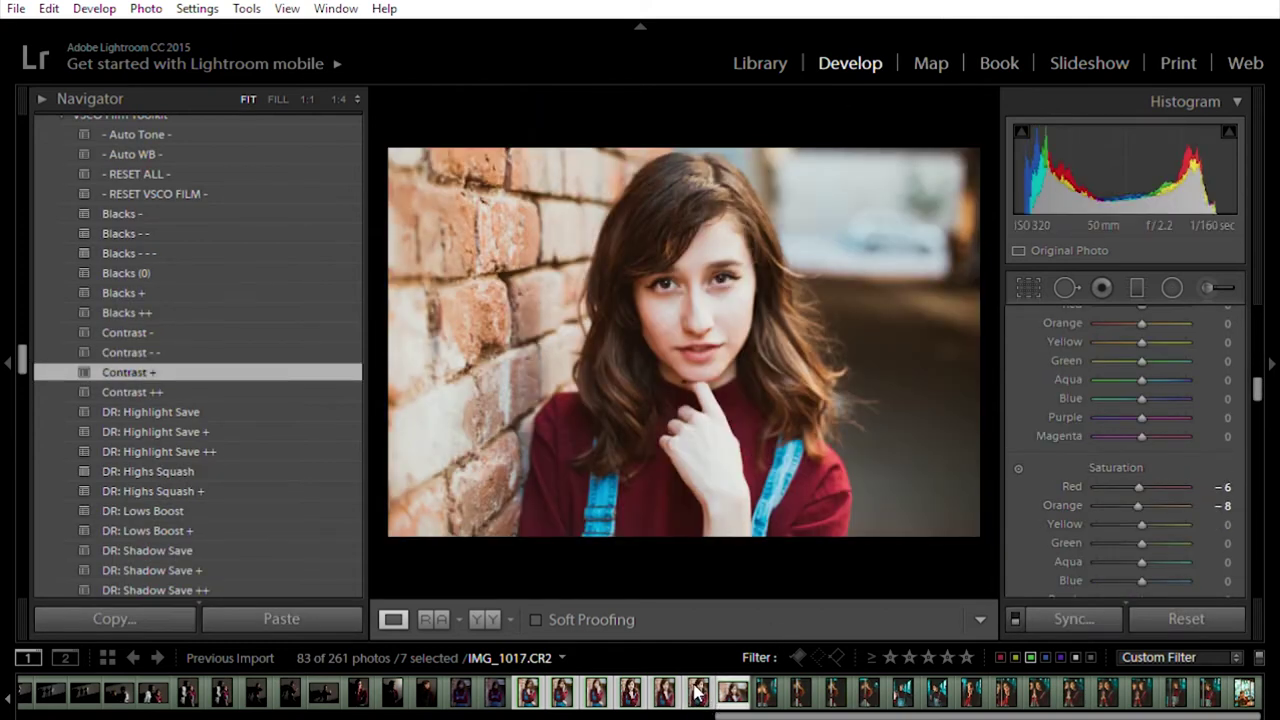
{"action": "left_click", "coordinate": [698, 692]}
Step: Set the post-crop vignetting of IMG_1016 to the Highlight Priority style with an amount of −3
{"action": "left_click_drag", "start_coordinate": [1263, 368], "coordinate": [1268, 548]}
{"action": "left_click_drag", "start_coordinate": [1229, 391], "coordinate": [1239, 391]}
{"action": "left_click_drag", "start_coordinate": [1132, 394], "coordinate": [1139, 394]}
{"action": "left_click_drag", "start_coordinate": [1236, 394], "coordinate": [1233, 394]}
{"action": "left_click", "coordinate": [1160, 374]}
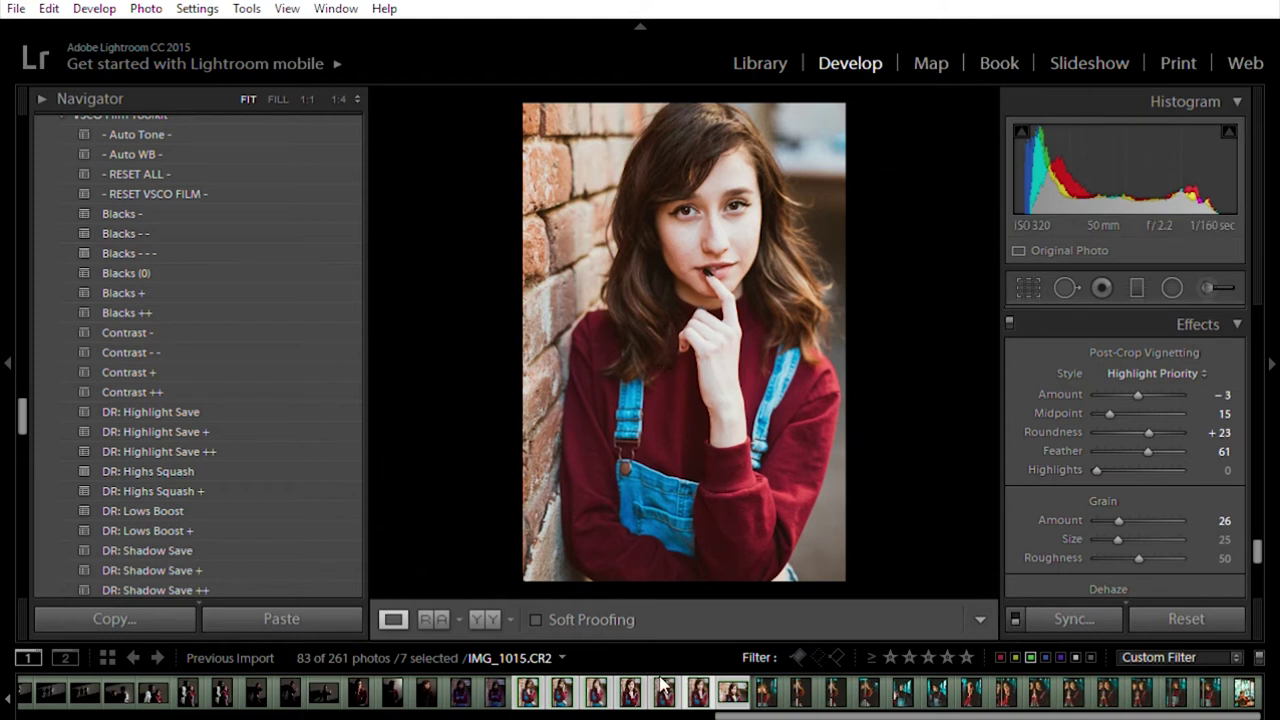
Step: Compare the vignetting on the other synced portraits, from IMG_1015 back to IMG_1009, with IMG_1016 and IMG_1017
{"action": "left_click", "coordinate": [662, 686]}
{"action": "left_click", "coordinate": [645, 690]}
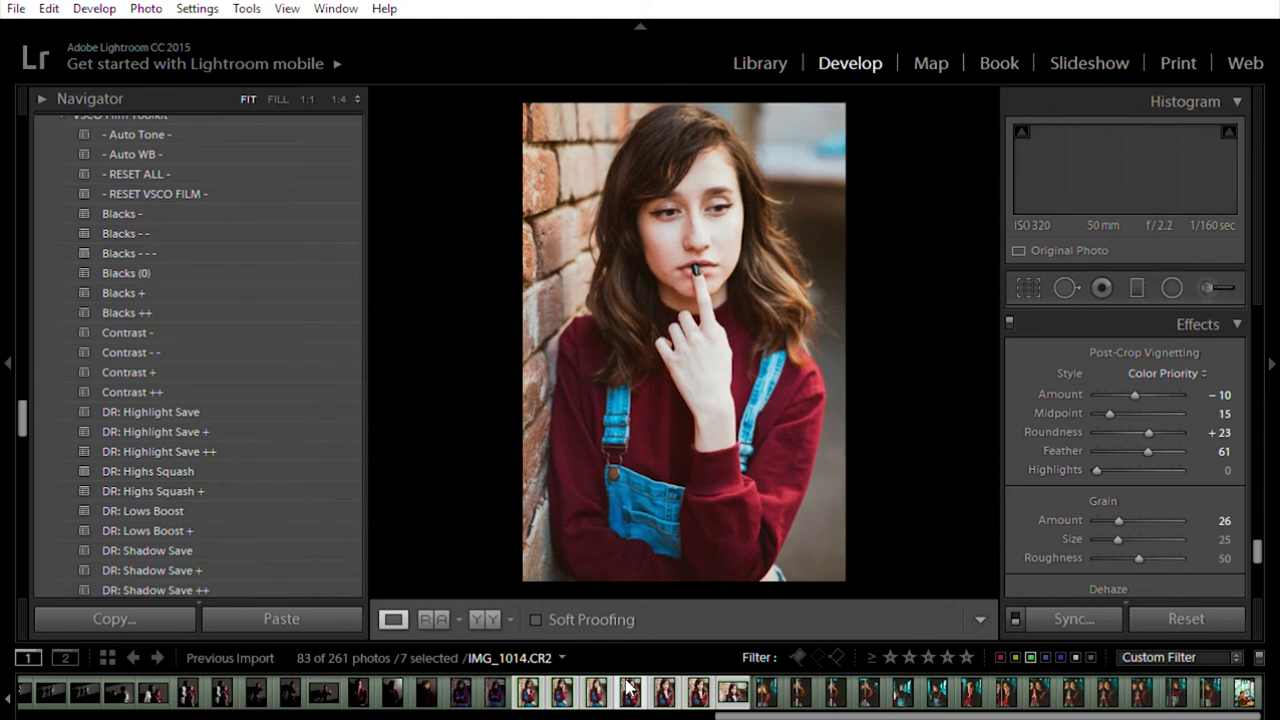
{"action": "left_click", "coordinate": [598, 688]}
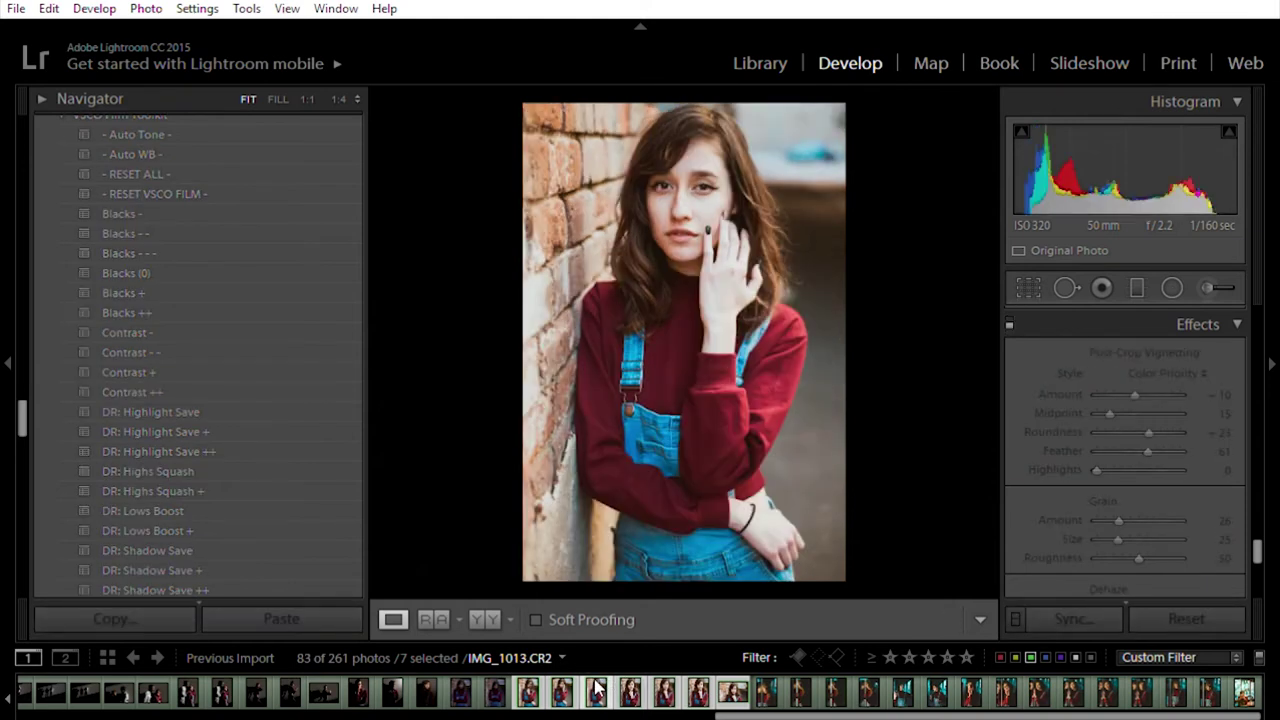
{"action": "left_click", "coordinate": [665, 692]}
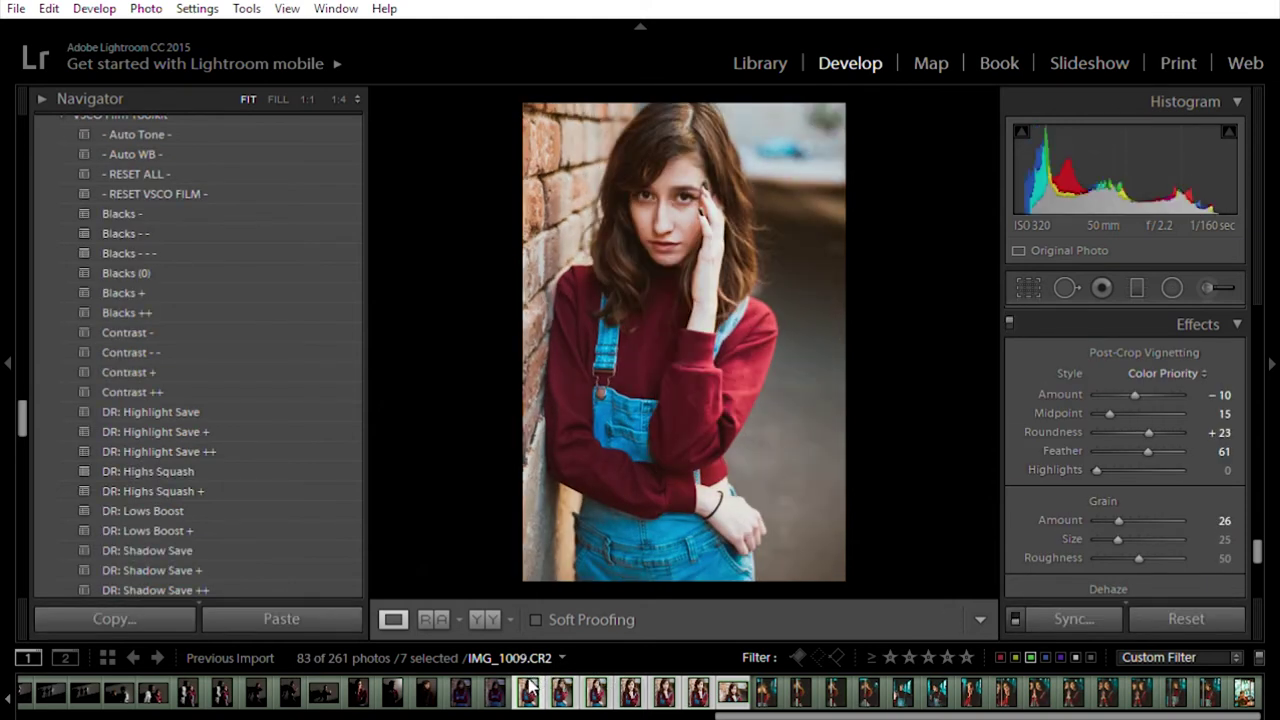
{"action": "left_click", "coordinate": [812, 690]}
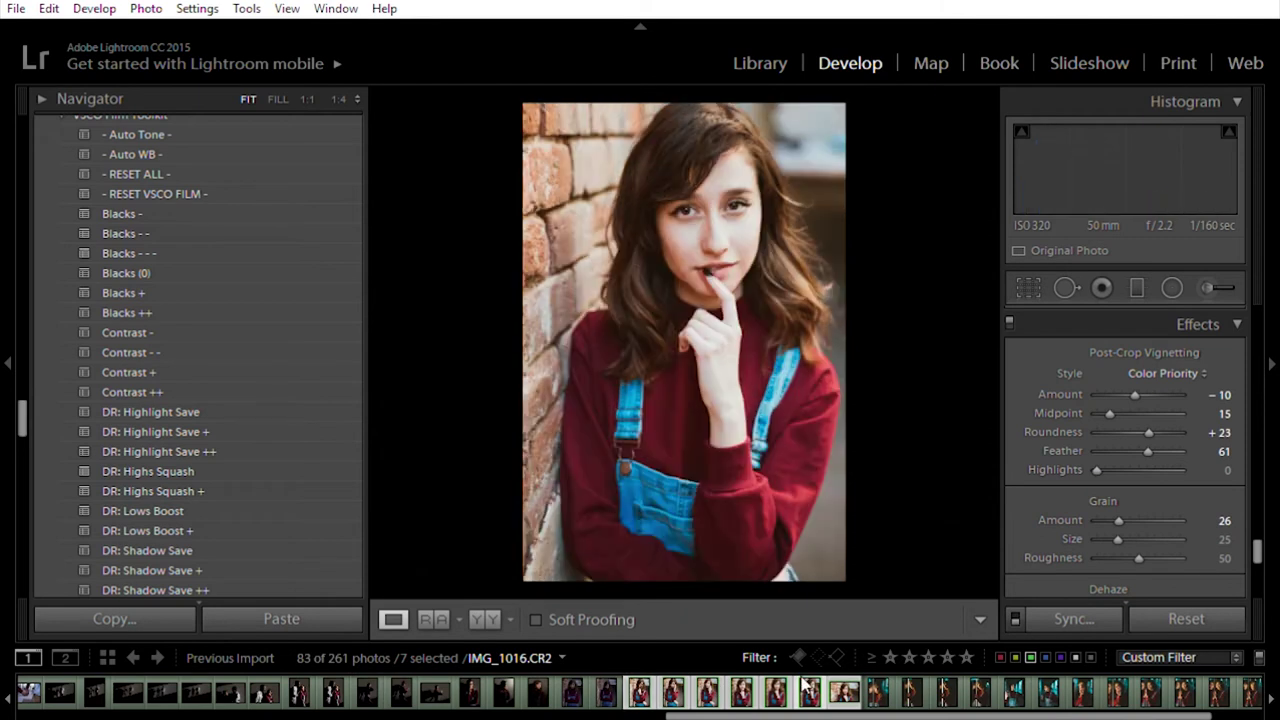
{"action": "left_click", "coordinate": [842, 690]}
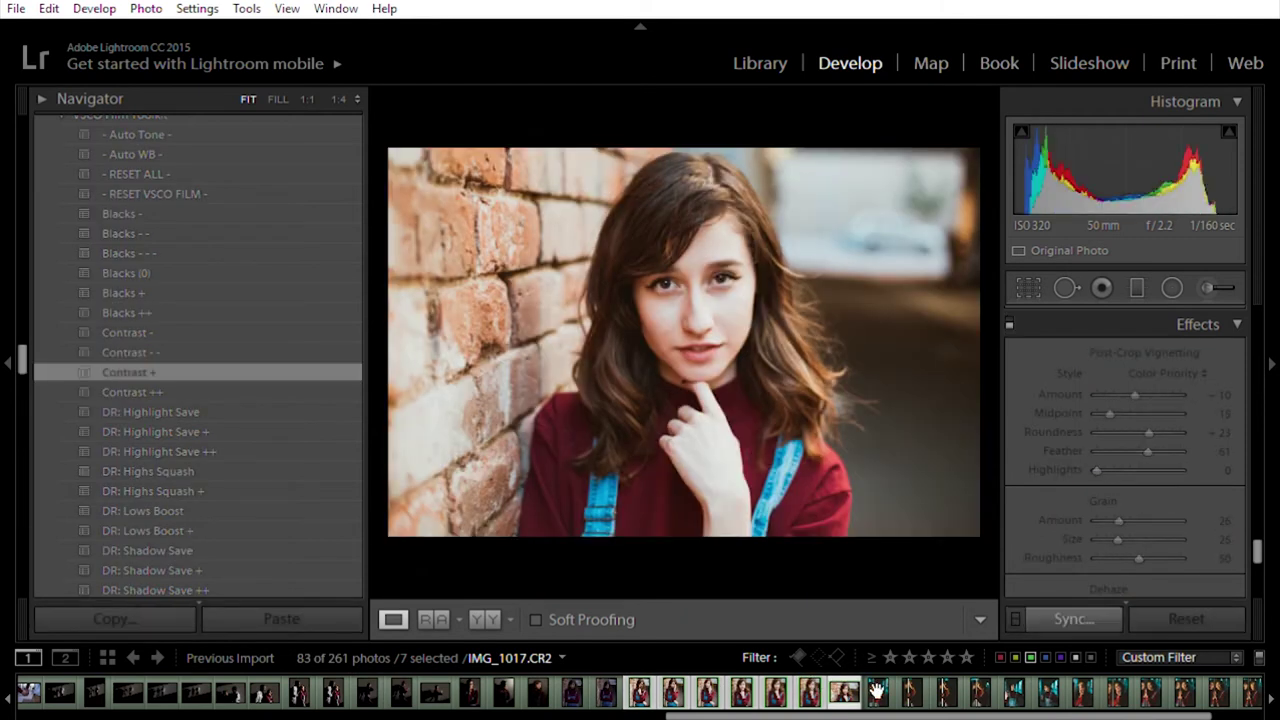
Step: Sync IMG_1016's develop settings to the five preceding portraits back to IMG_1009, and check them one after another
{"action": "left_click", "coordinate": [812, 690]}
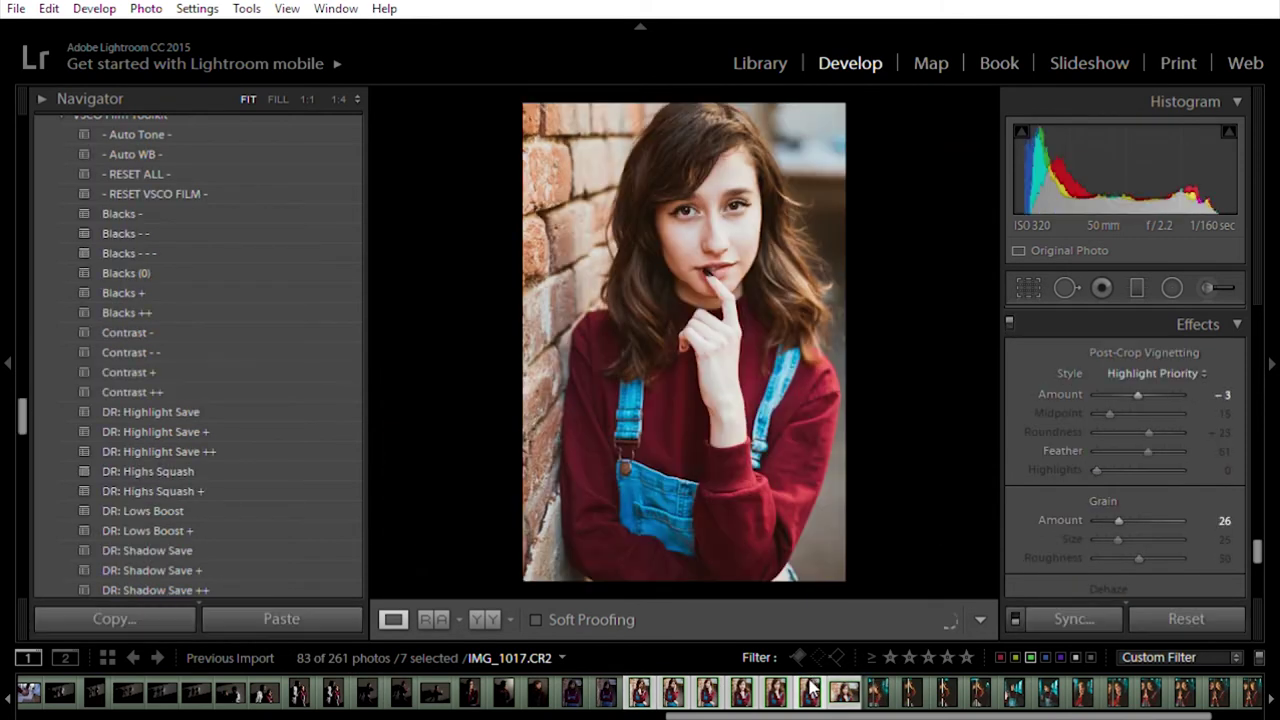
{"action": "left_click", "coordinate": [638, 686], "text": "shift"}
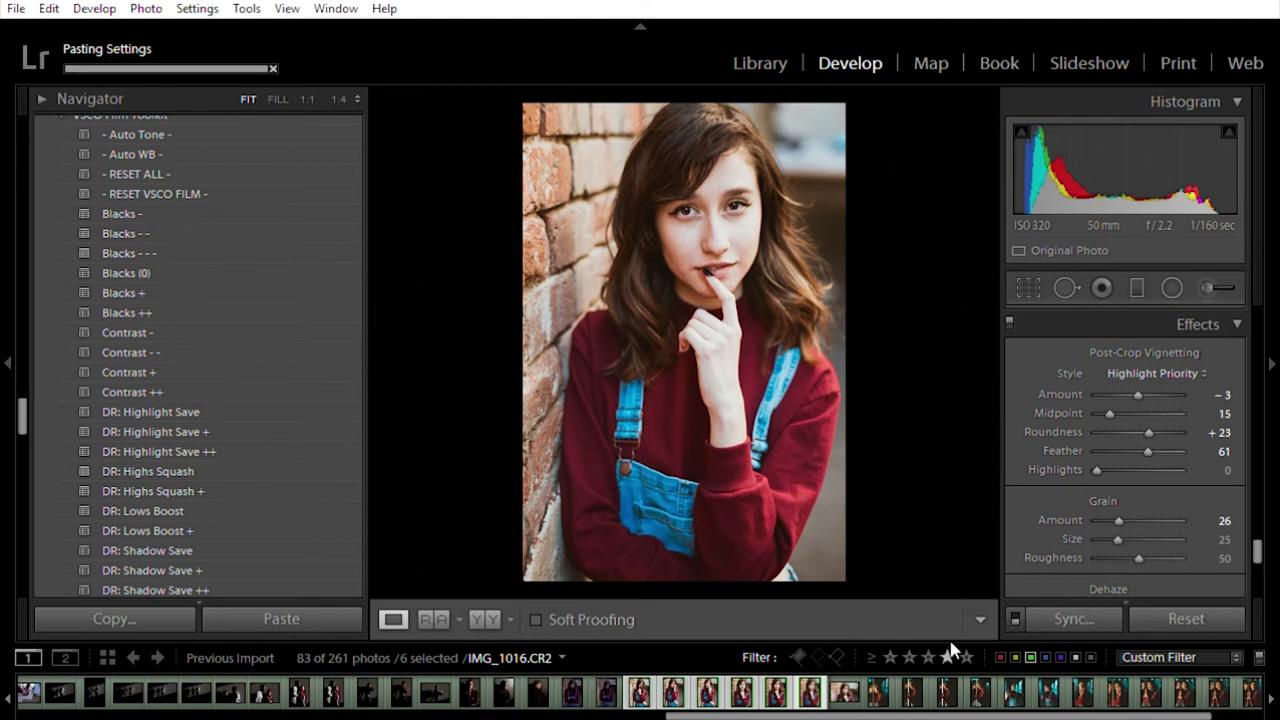
{"action": "left_click", "coordinate": [775, 690]}
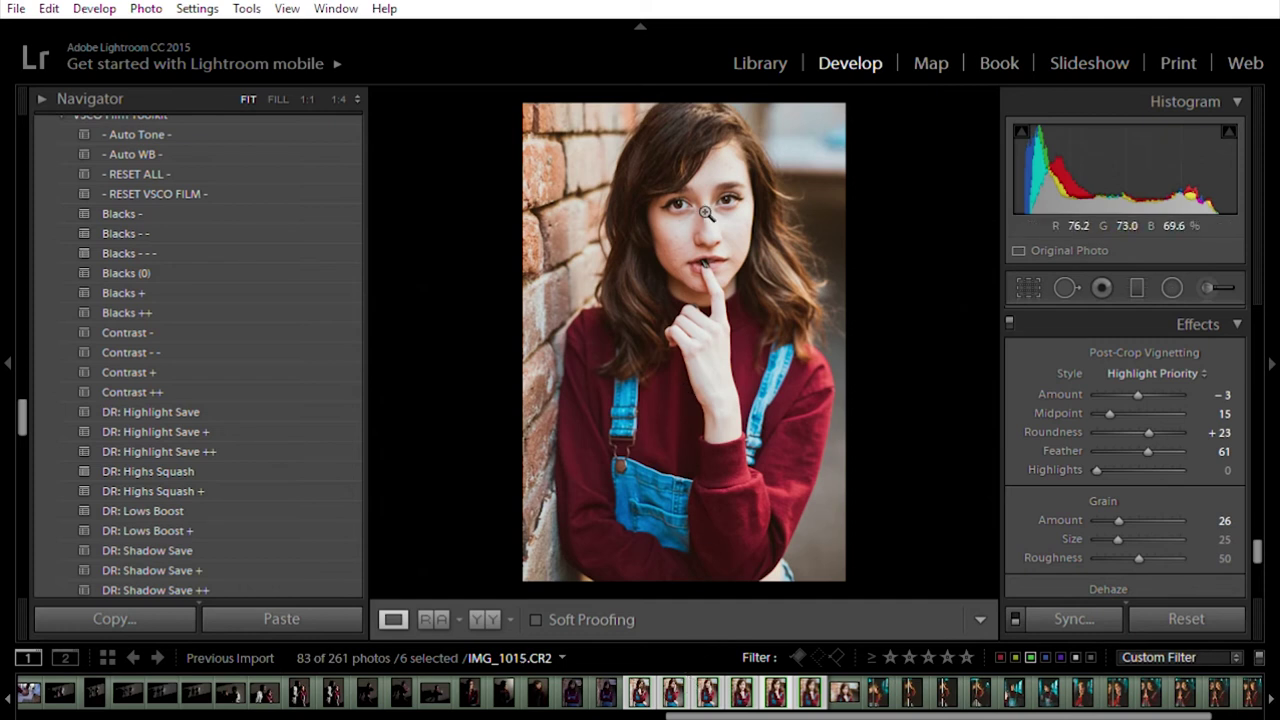
{"action": "left_click", "coordinate": [666, 683]}
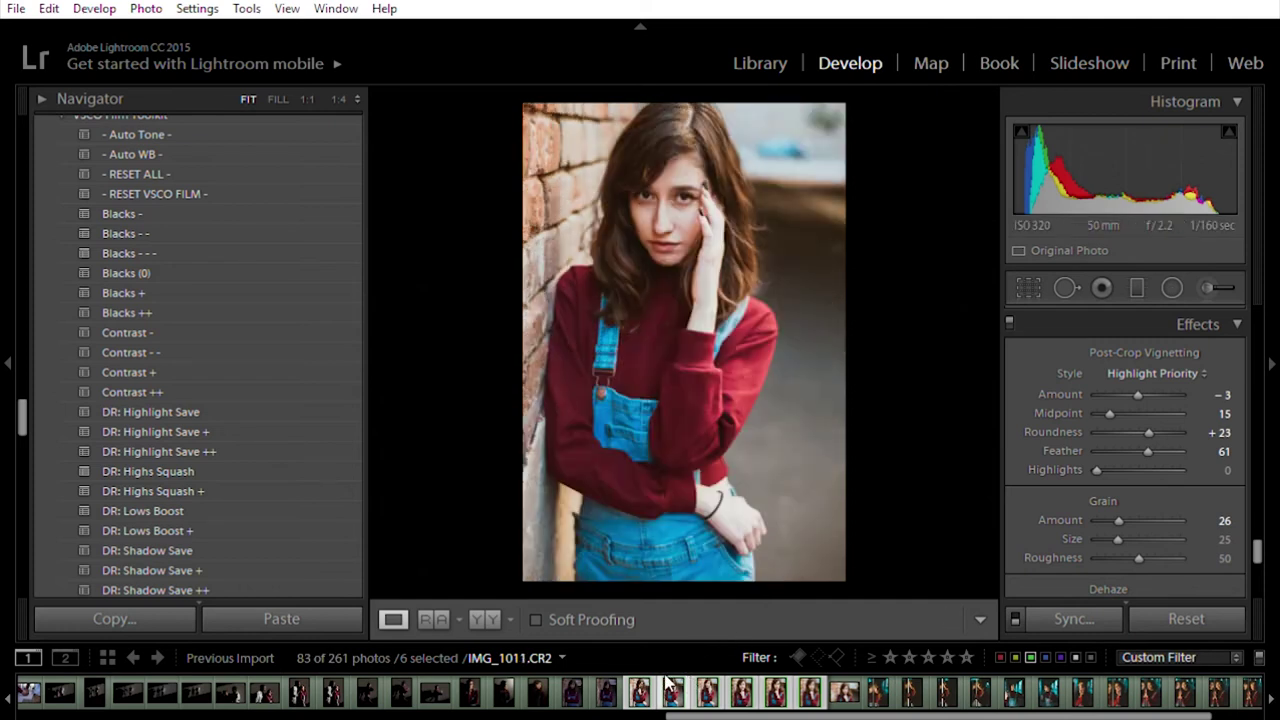
{"action": "left_click", "coordinate": [634, 683]}
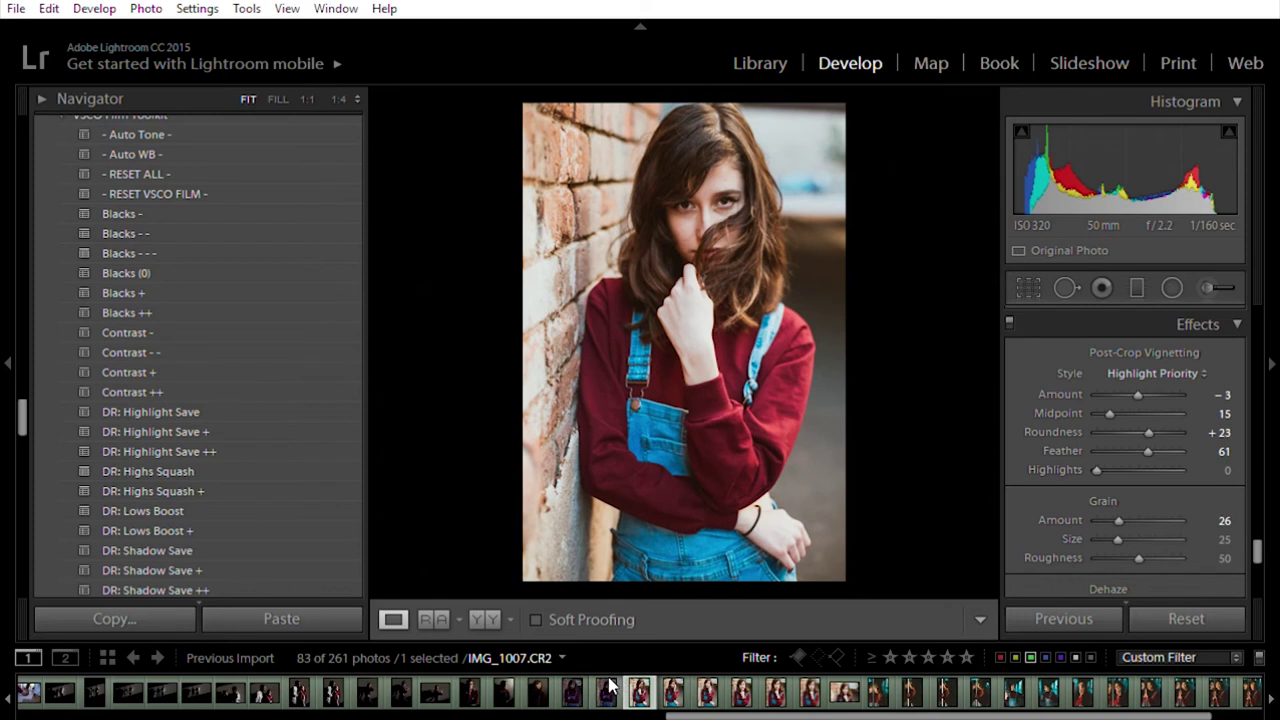
Step: Add IMG_1007 and IMG_1006 to the selection with IMG_1009 and apply IMG_1009's develop settings to them
{"action": "left_click", "coordinate": [607, 688]}
{"action": "left_click", "coordinate": [645, 690]}
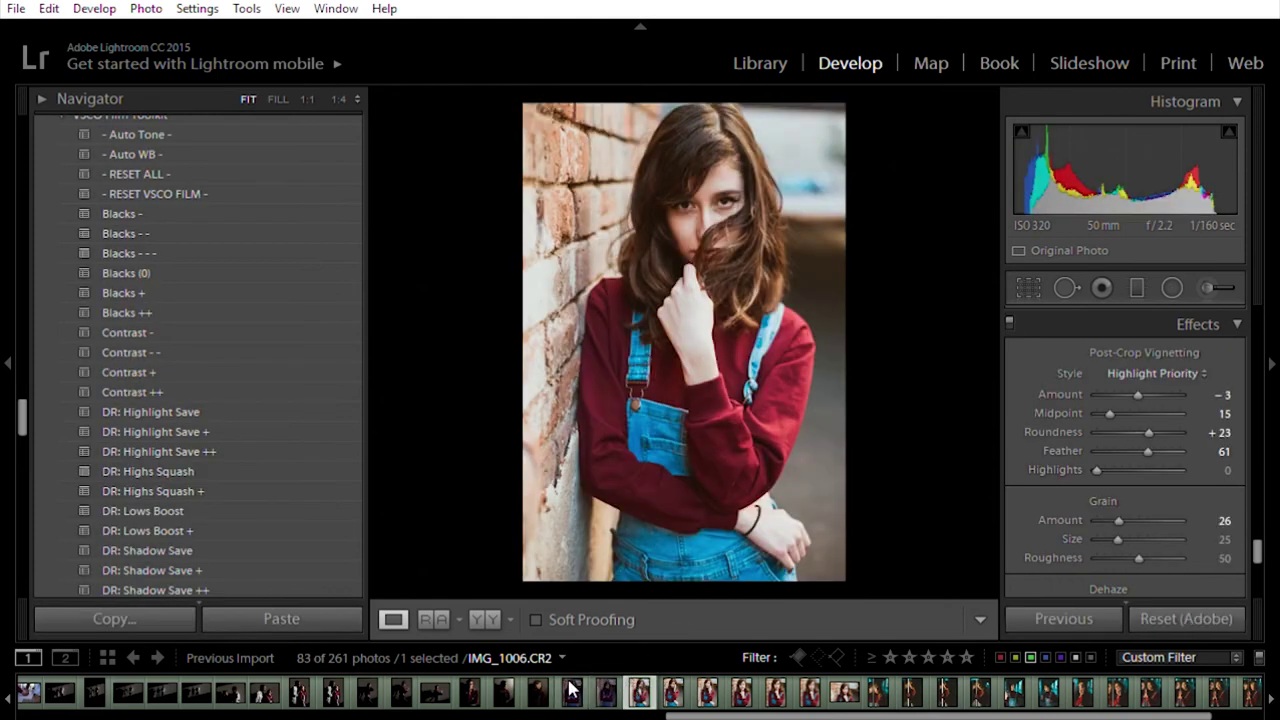
{"action": "left_click", "coordinate": [572, 690], "text": "shift"}
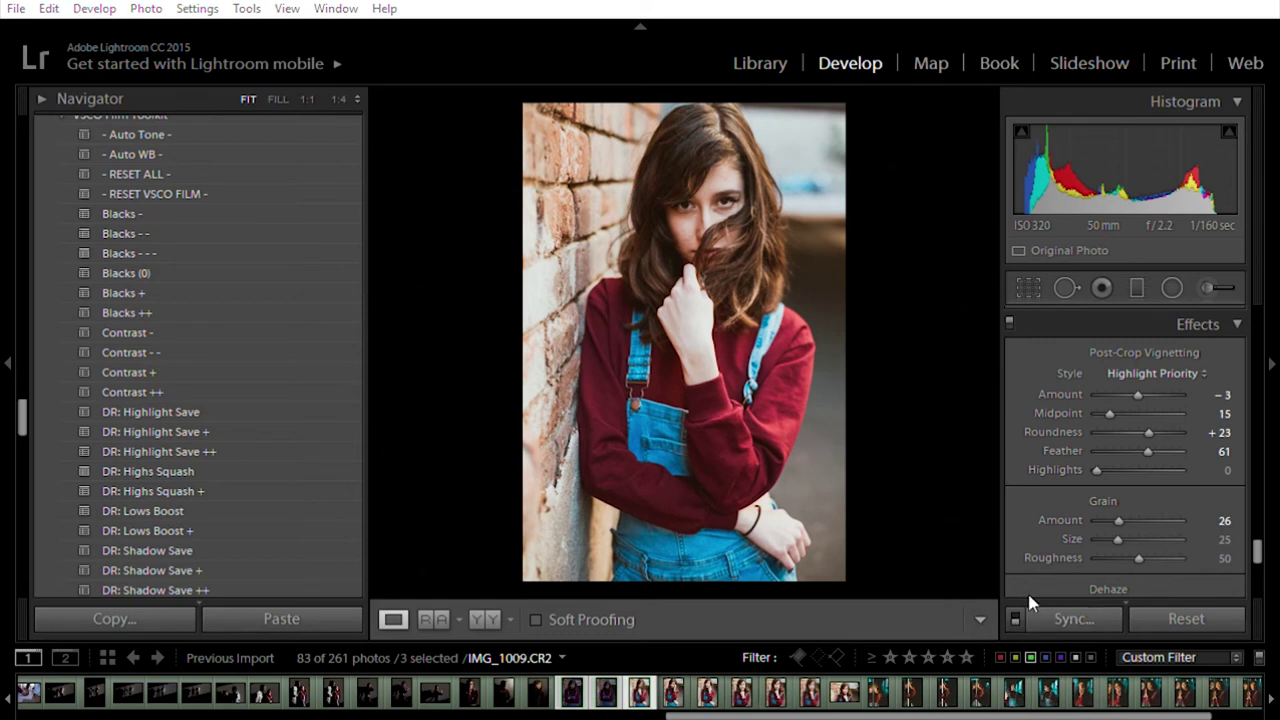
{"action": "key", "text": "ctrl+shift+v"}
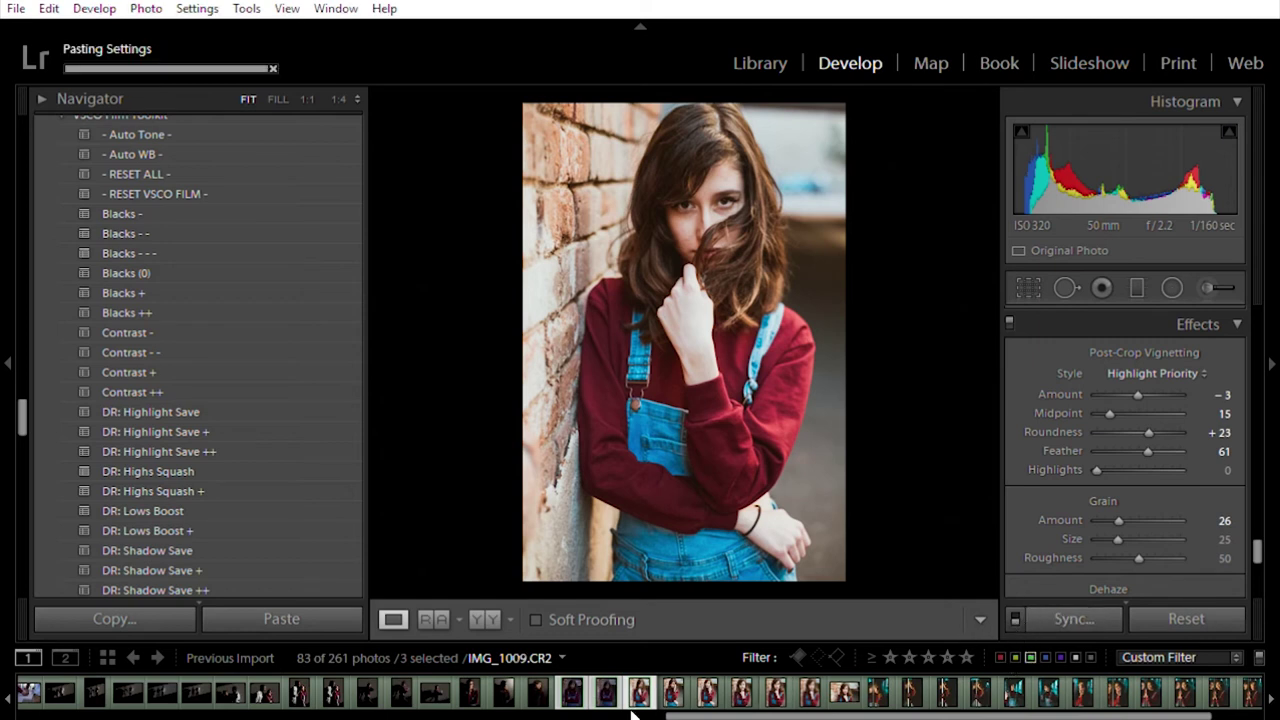
Step: Brighten IMG_1007 with exposure +2.20 and highlights −36, and compare it with IMG_1009
{"action": "left_click", "coordinate": [604, 690]}
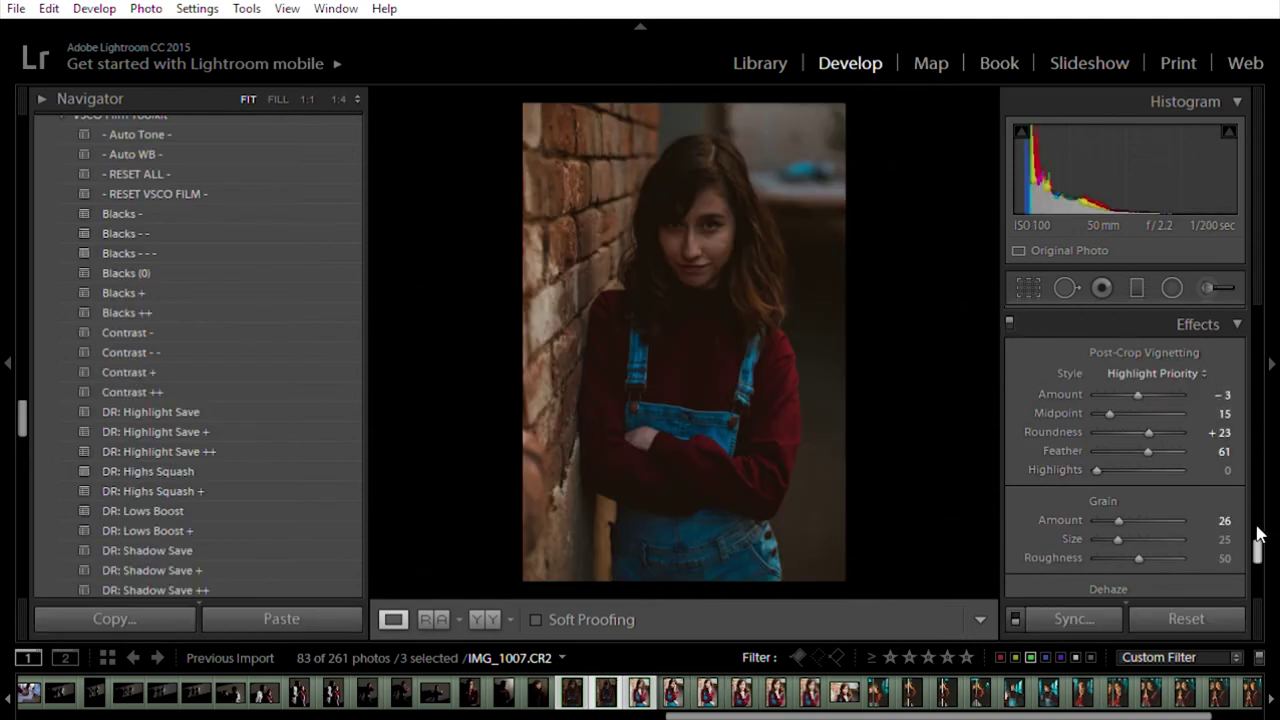
{"action": "left_click_drag", "start_coordinate": [1257, 540], "coordinate": [1270, 288]}
{"action": "mouse_move", "coordinate": [1222, 482]}
{"action": "left_mouse_down"}
{"action": "mouse_move", "coordinate": [1252, 482]}
{"action": "mouse_move", "coordinate": [1211, 476]}
{"action": "left_mouse_up"}
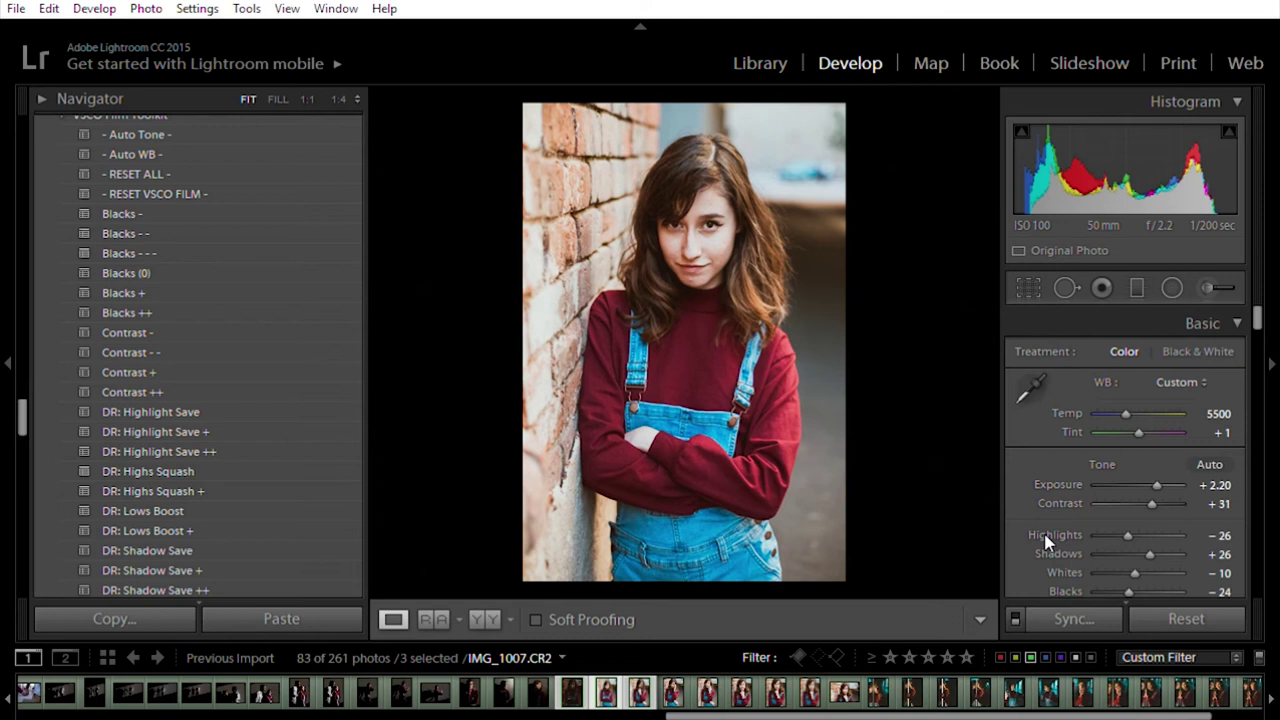
{"action": "left_click_drag", "start_coordinate": [1122, 522], "coordinate": [1110, 531]}
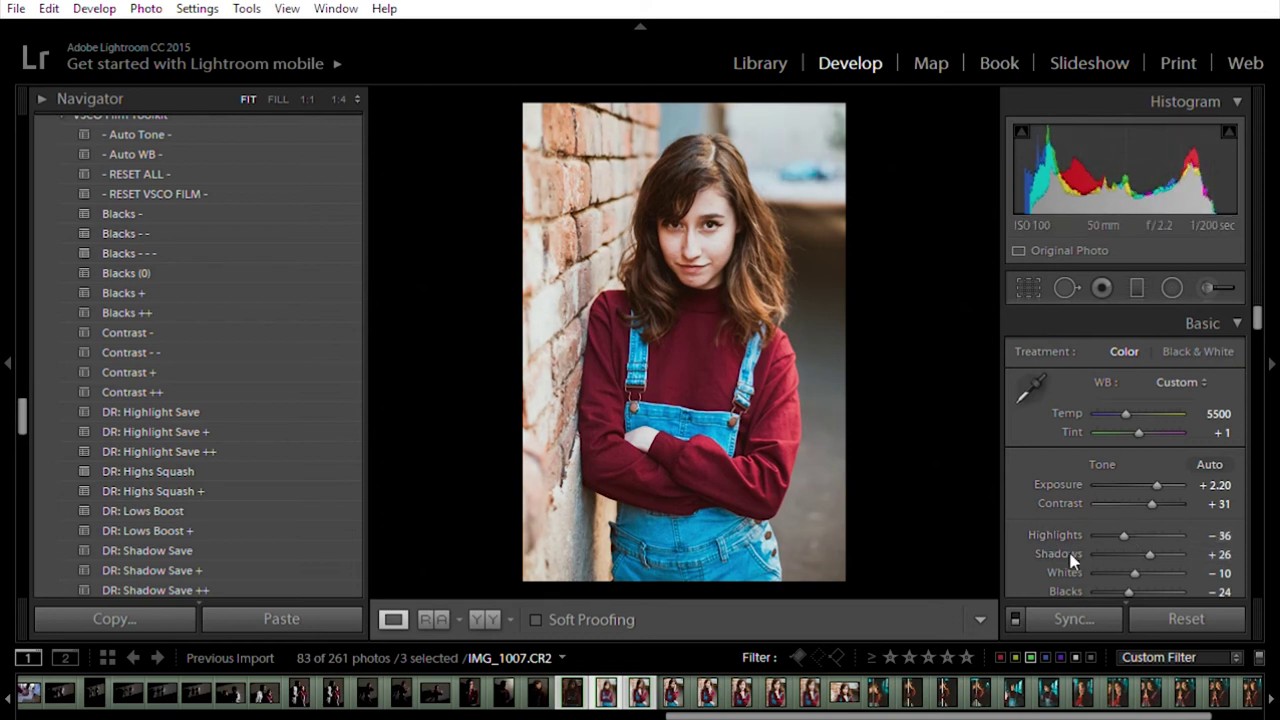
{"action": "left_click", "coordinate": [636, 689]}
{"action": "left_click", "coordinate": [606, 687]}
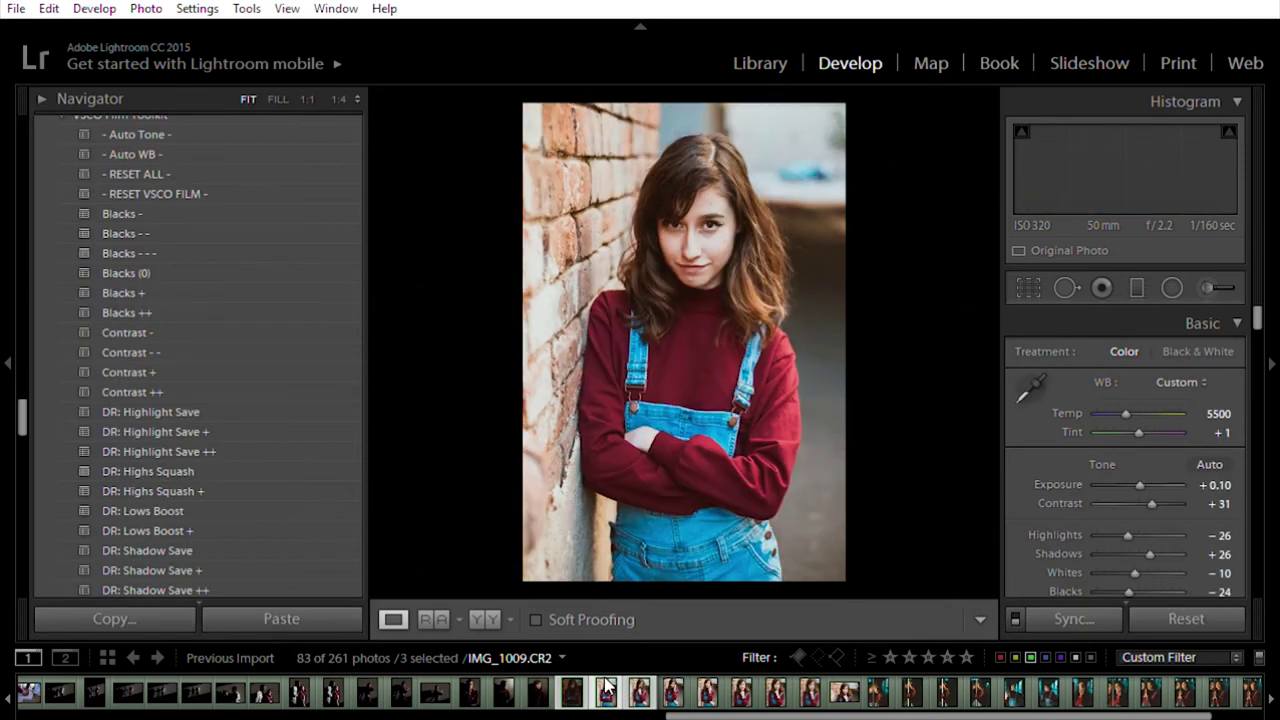
Step: Set the exposure of IMG_1006 to +2.50 and its highlights to −48
{"action": "left_click", "coordinate": [572, 690]}
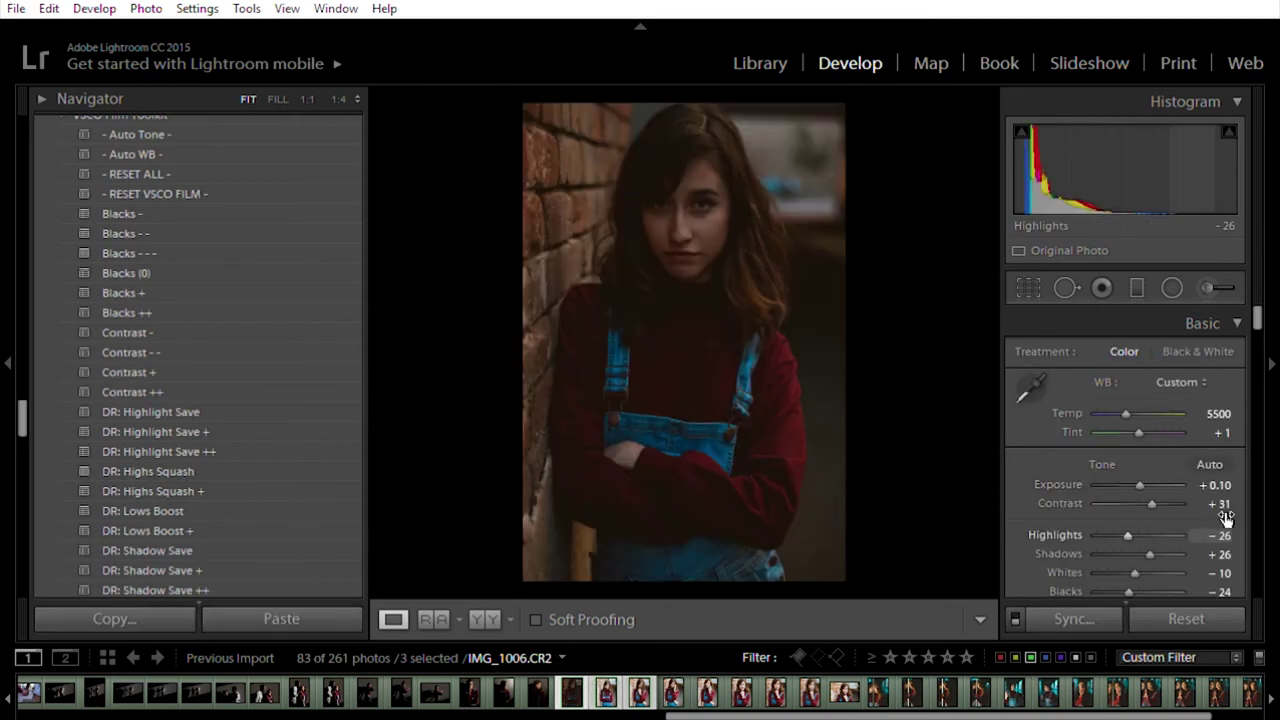
{"action": "mouse_move", "coordinate": [1226, 485]}
{"action": "left_mouse_down"}
{"action": "mouse_move", "coordinate": [1257, 485]}
{"action": "mouse_move", "coordinate": [1220, 485]}
{"action": "left_mouse_up"}
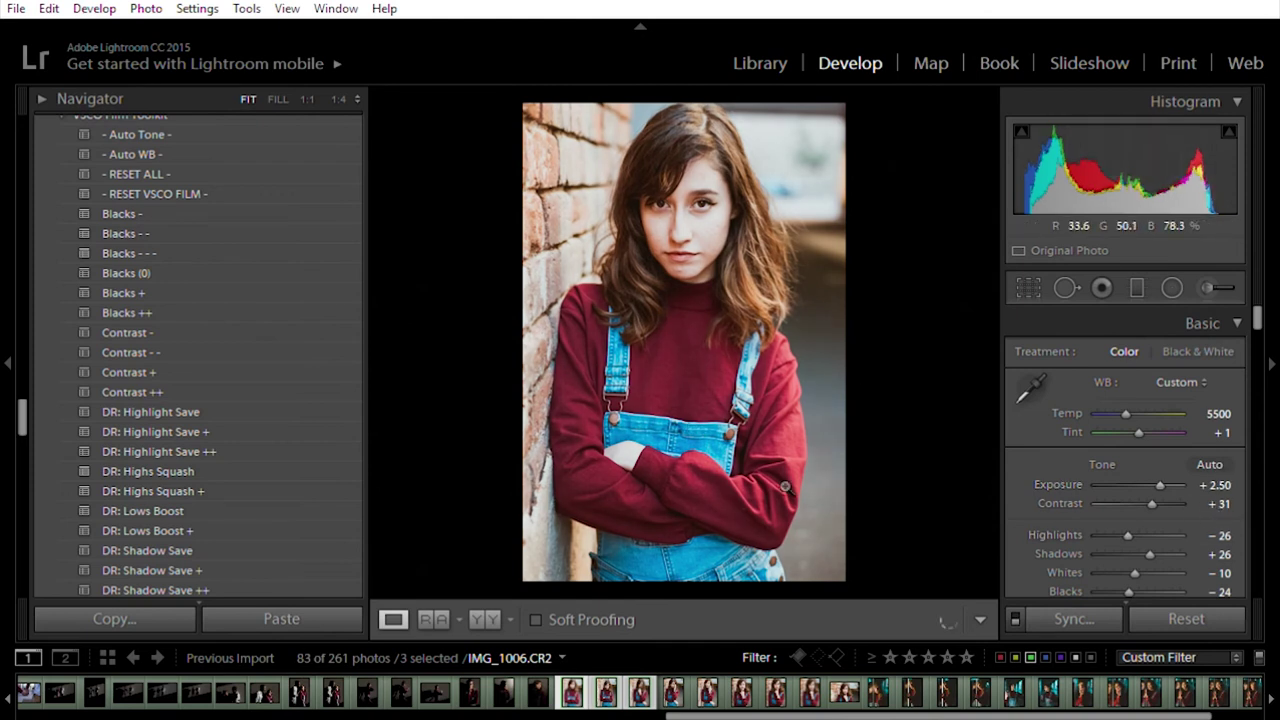
{"action": "left_click_drag", "start_coordinate": [1093, 531], "coordinate": [1116, 524]}
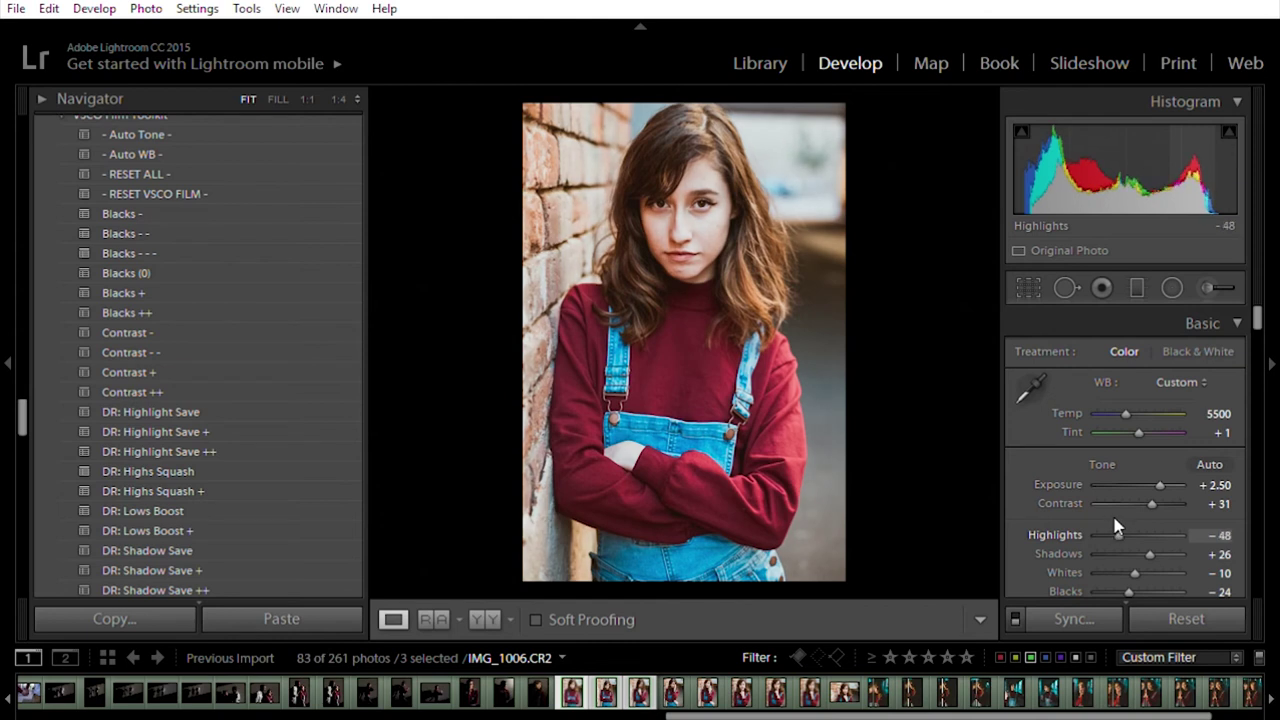
Step: Compare IMG_1006 with the finished portraits up to IMG_1017 and set its exposure to +2.30
{"action": "left_click", "coordinate": [841, 688]}
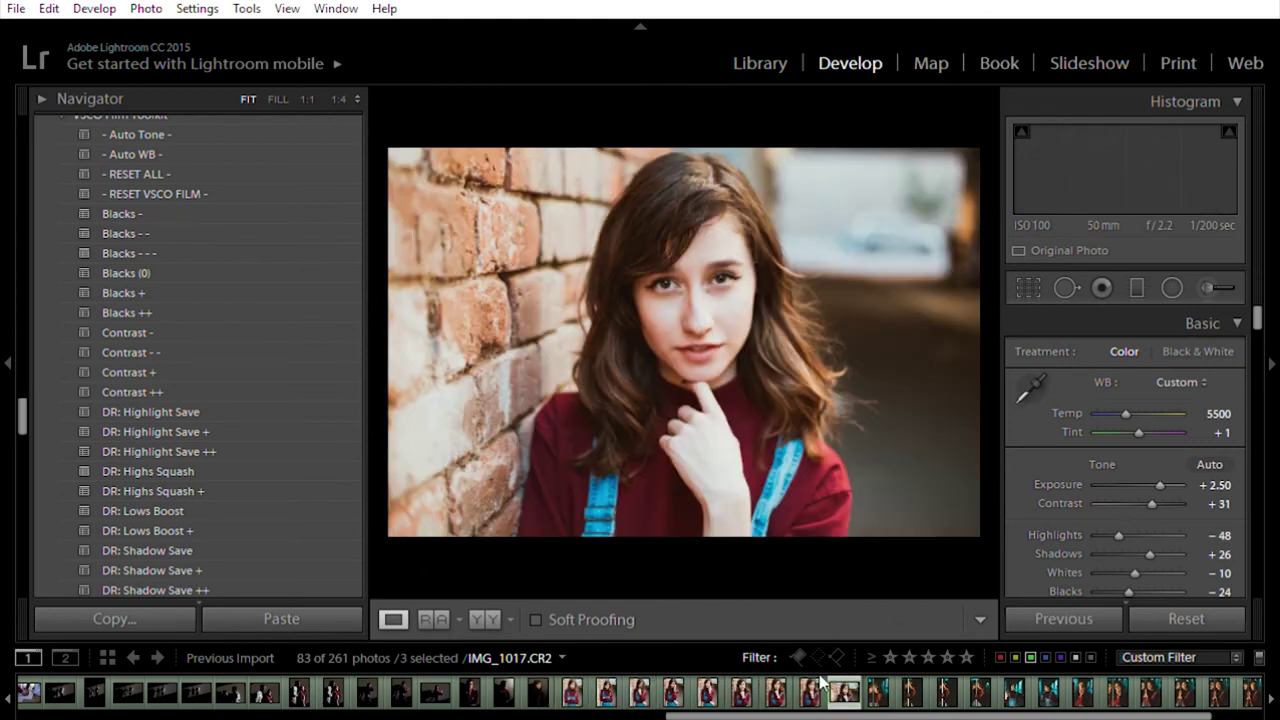
{"action": "left_click", "coordinate": [570, 690]}
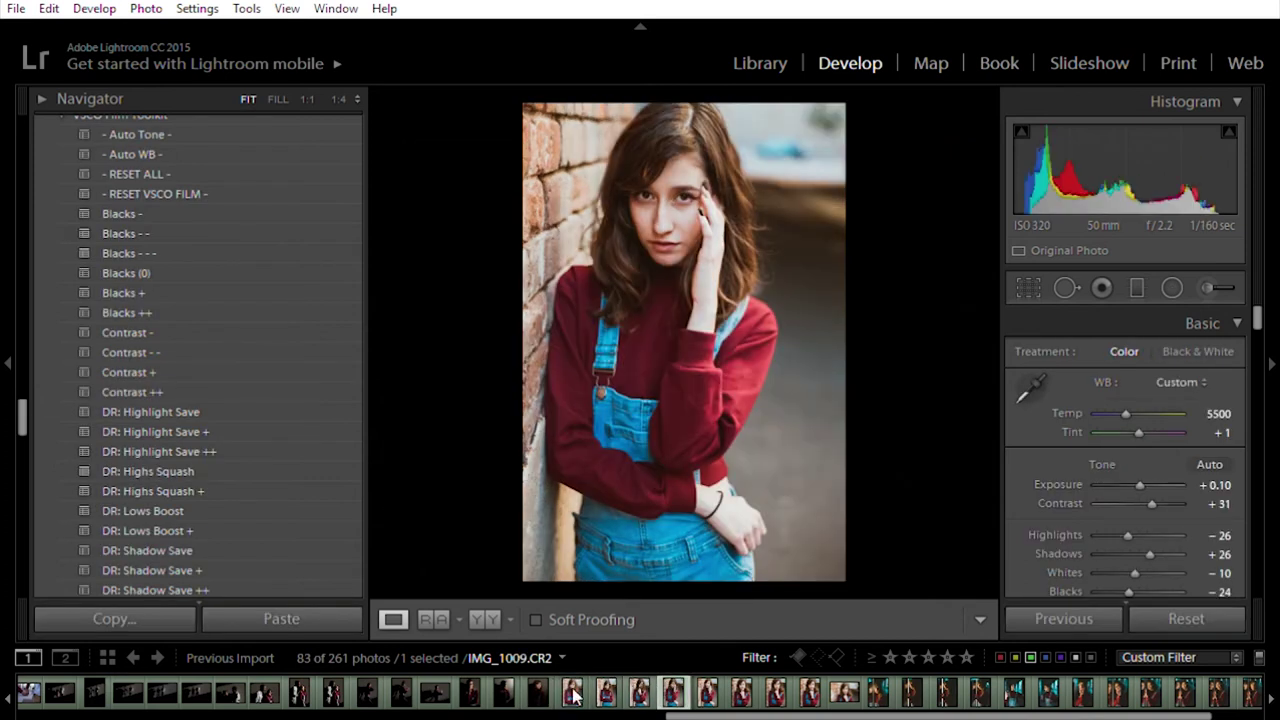
{"action": "left_click", "coordinate": [570, 690]}
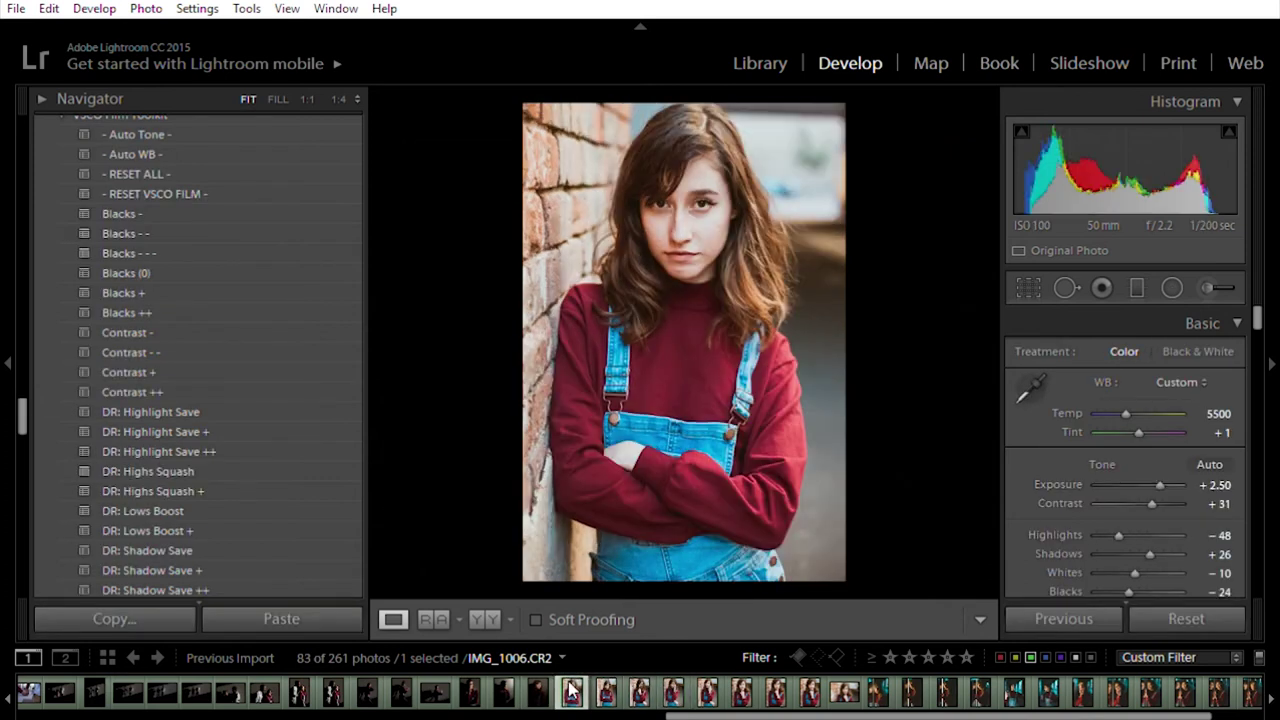
{"action": "left_click_drag", "start_coordinate": [1218, 478], "coordinate": [1198, 478]}
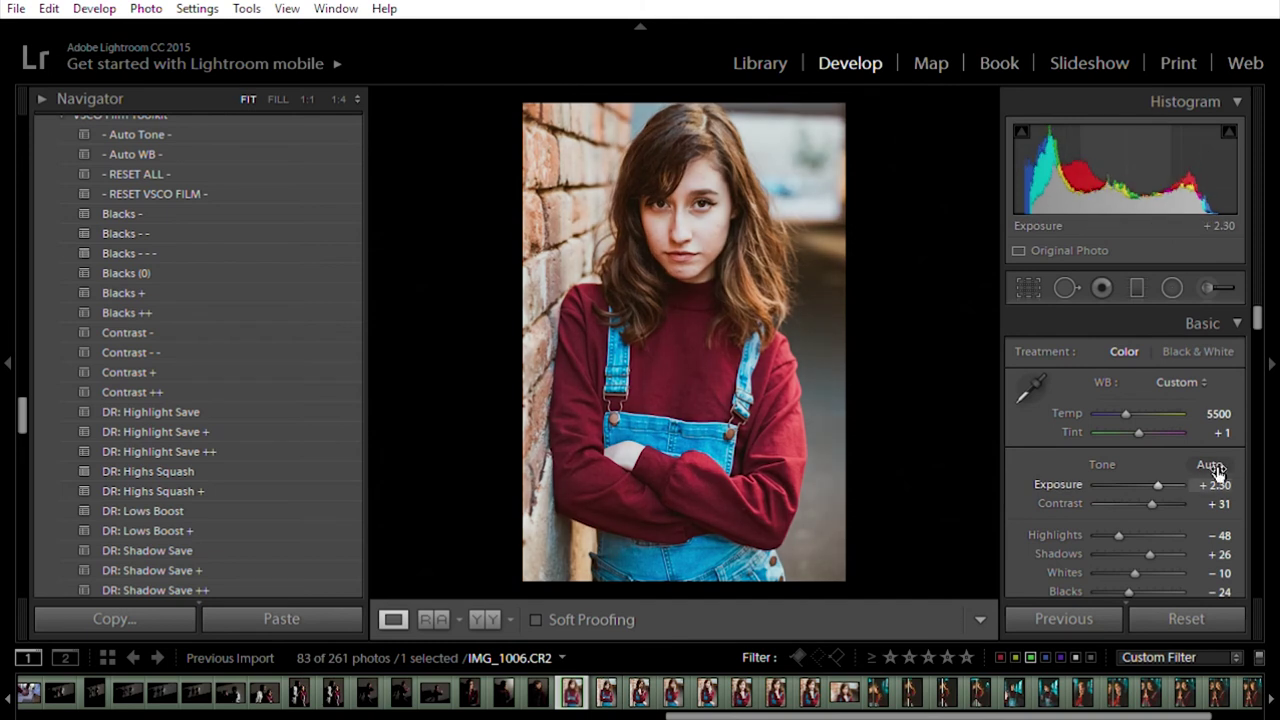
Step: Check IMG_1007 and the unedited IMG_1002, and select all brick-wall portraits from IMG_1006 through IMG_1017
{"action": "left_click", "coordinate": [603, 690]}
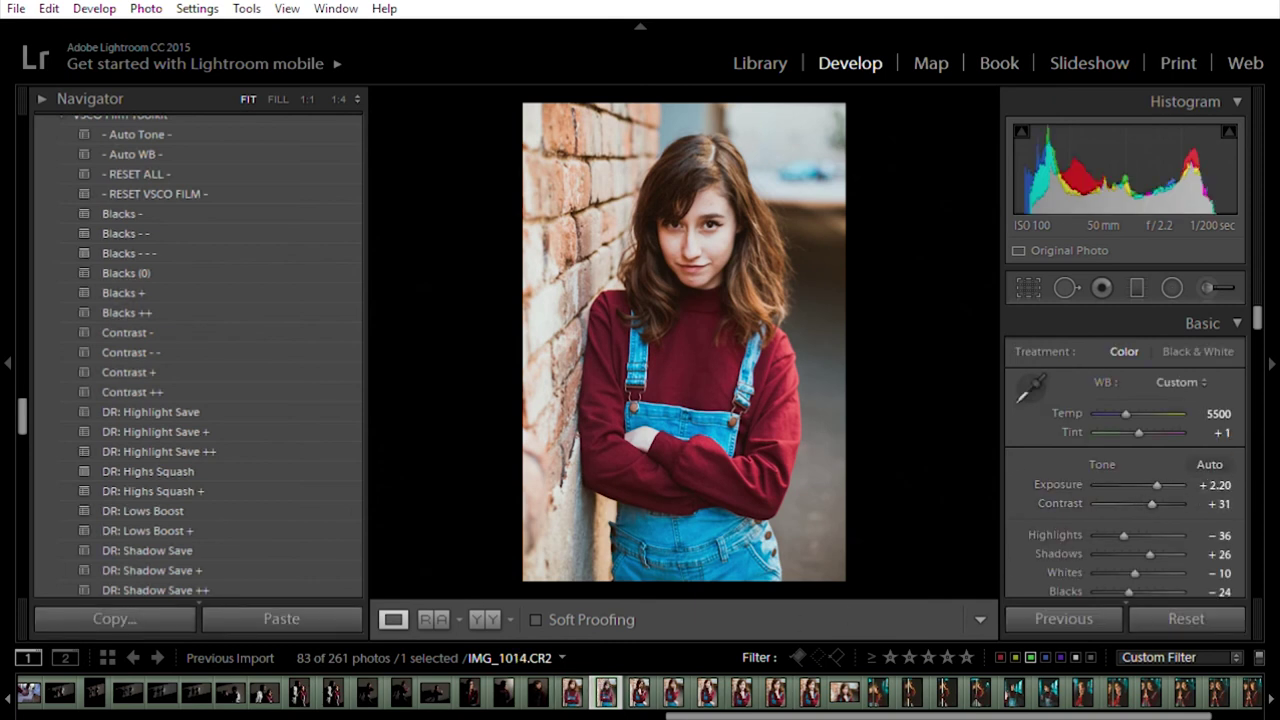
{"action": "left_click", "coordinate": [530, 690]}
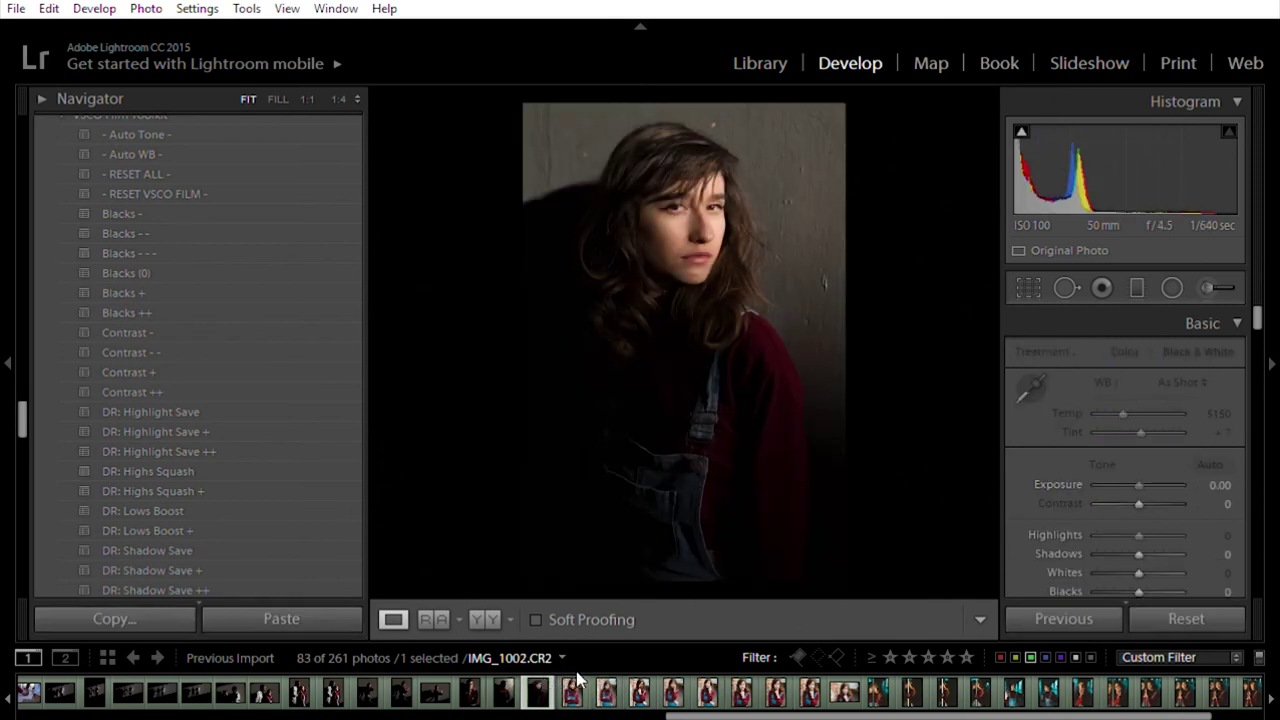
{"action": "left_click", "coordinate": [578, 680]}
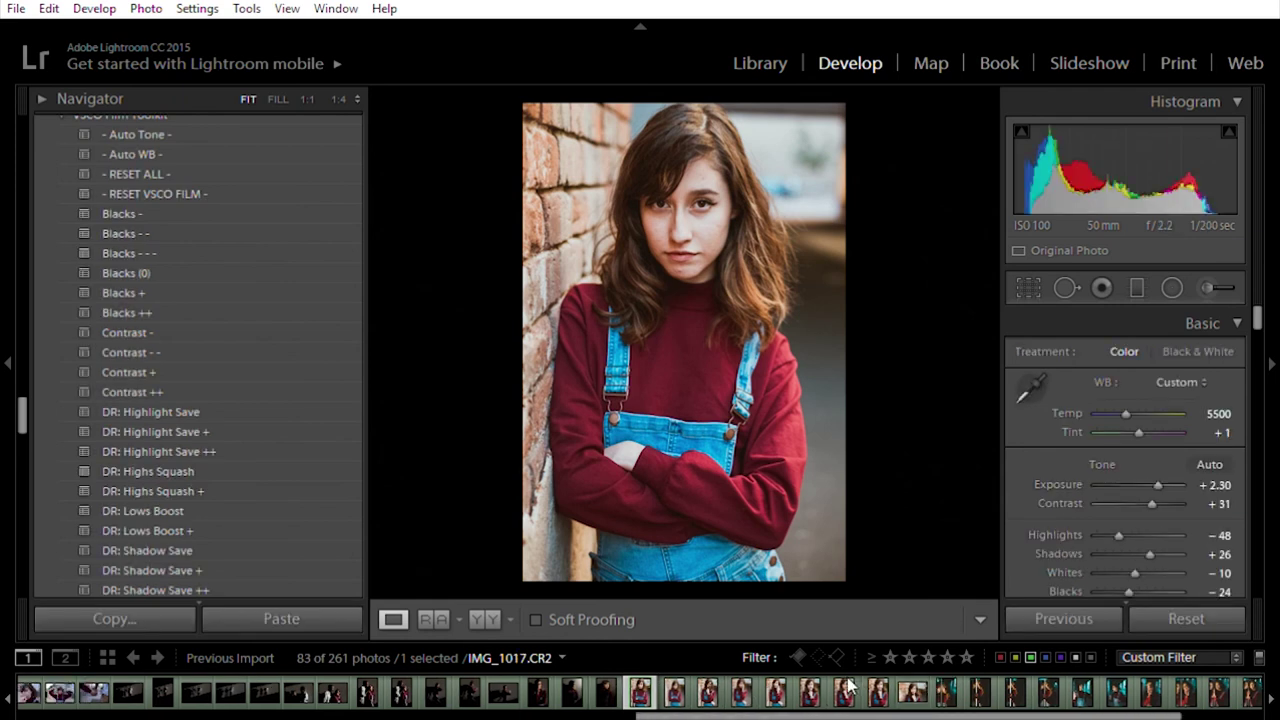
{"action": "left_click", "coordinate": [912, 686], "text": "shift"}
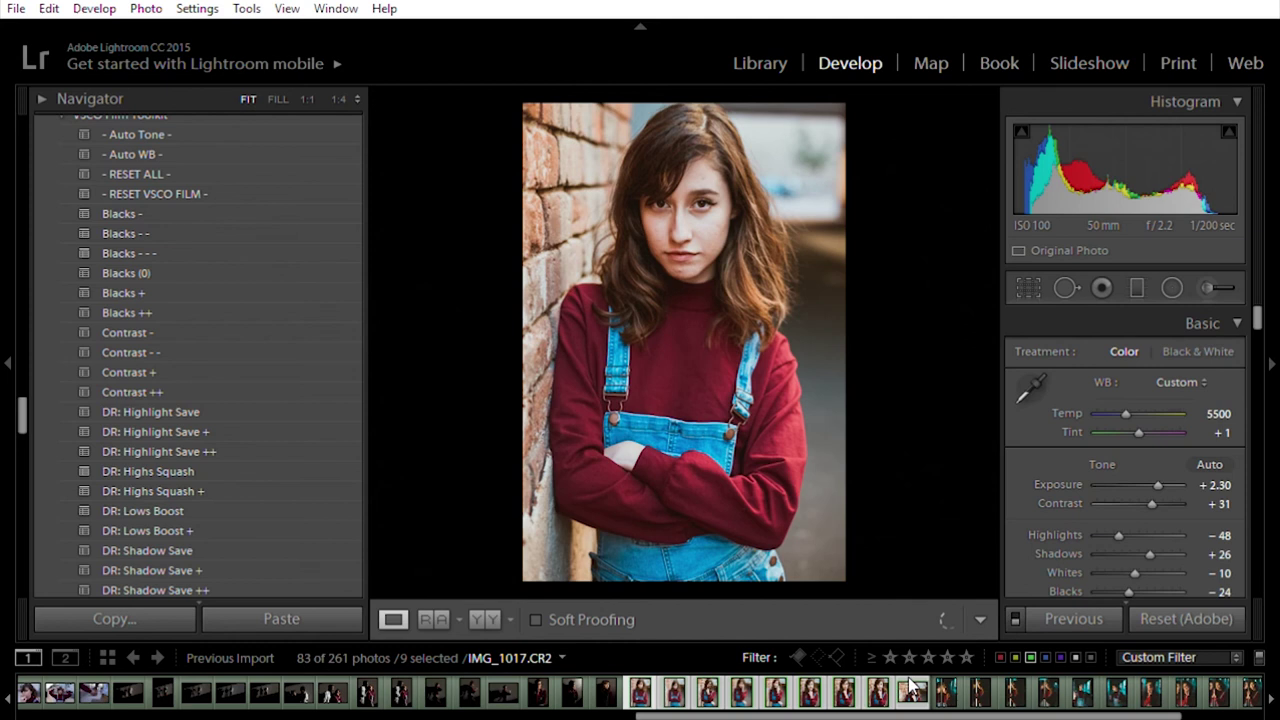